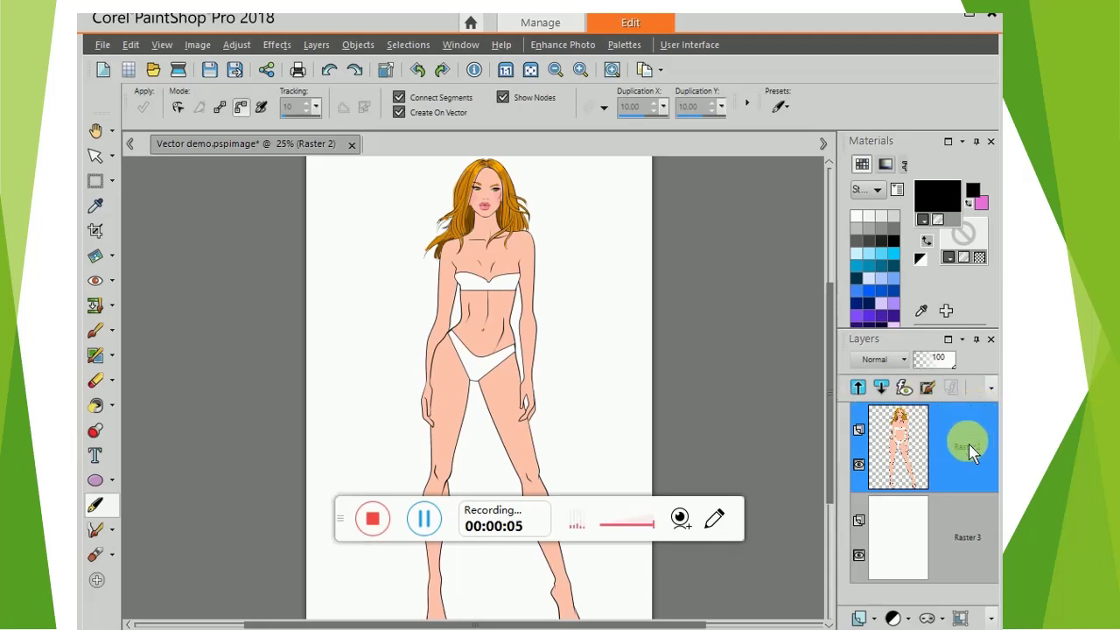
Add a new vector layer named Vector 1 above the figure layer, with Normal blend mode and 100 opacity.
{"action": "left_click", "coordinate": [872, 617]}
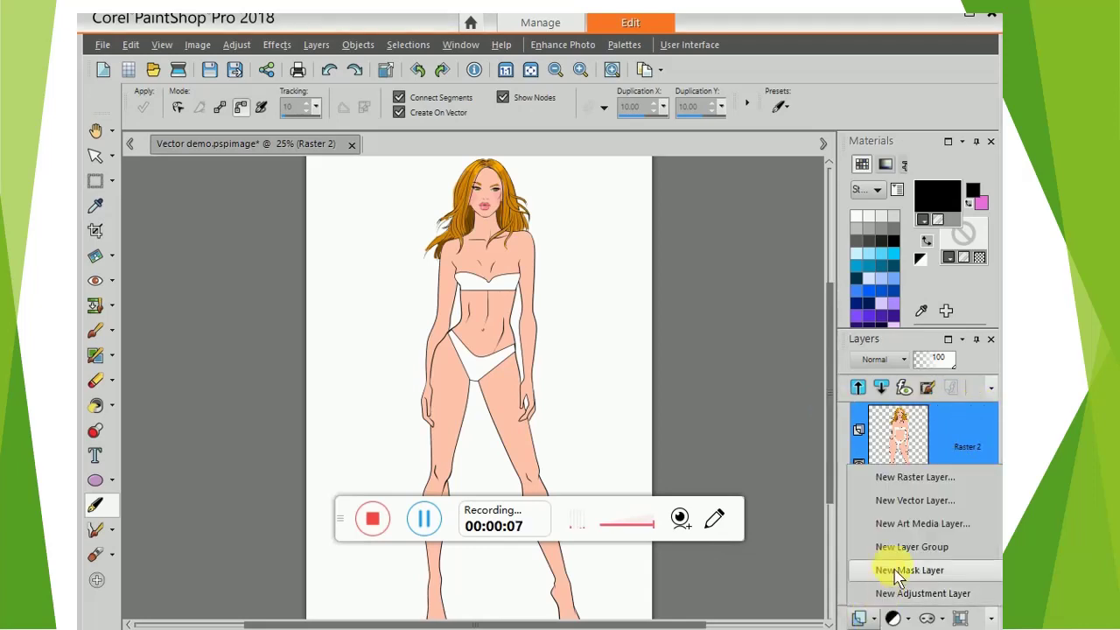
{"action": "left_click", "coordinate": [915, 504]}
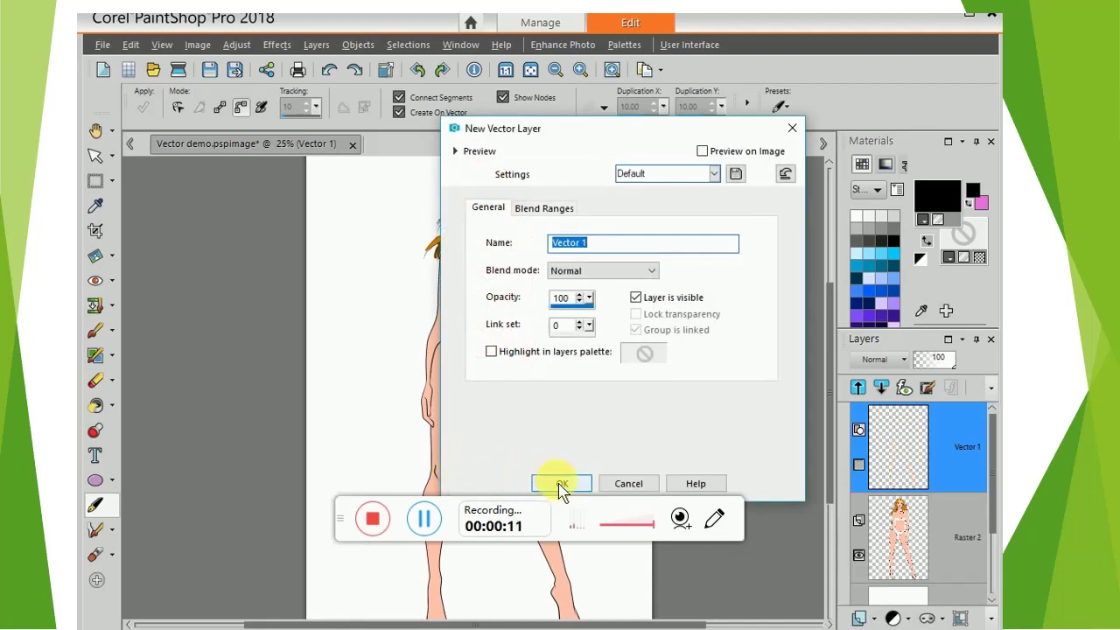
{"action": "left_click", "coordinate": [560, 484]}
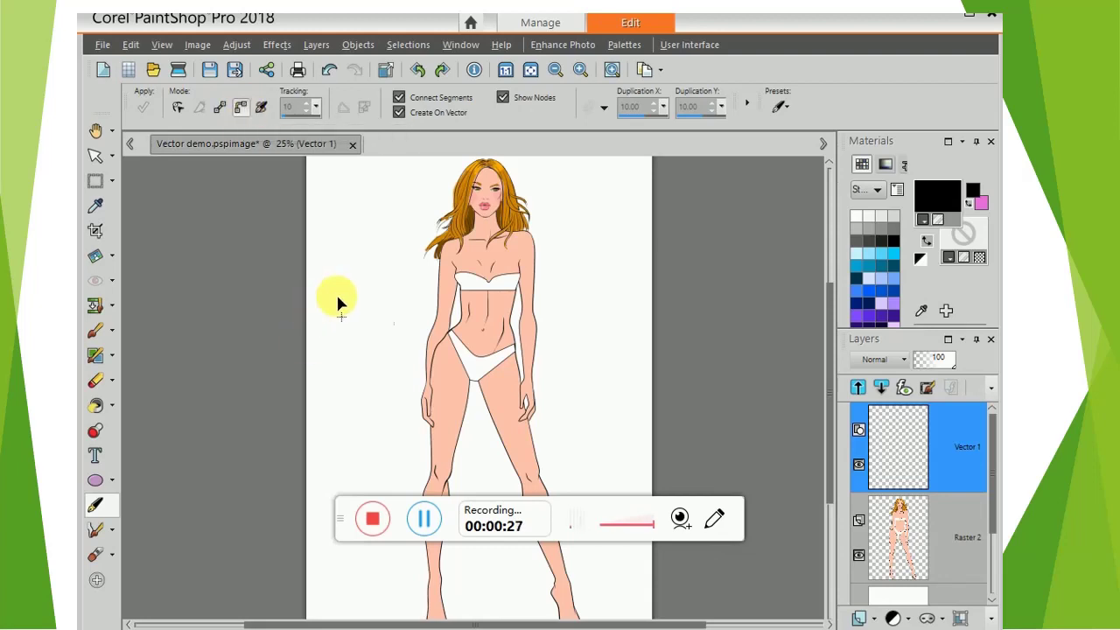
Enable the fill material and set its colour to white (#ffffff).
{"action": "left_click", "coordinate": [948, 257]}
{"action": "left_click", "coordinate": [953, 257]}
{"action": "left_click", "coordinate": [969, 246]}
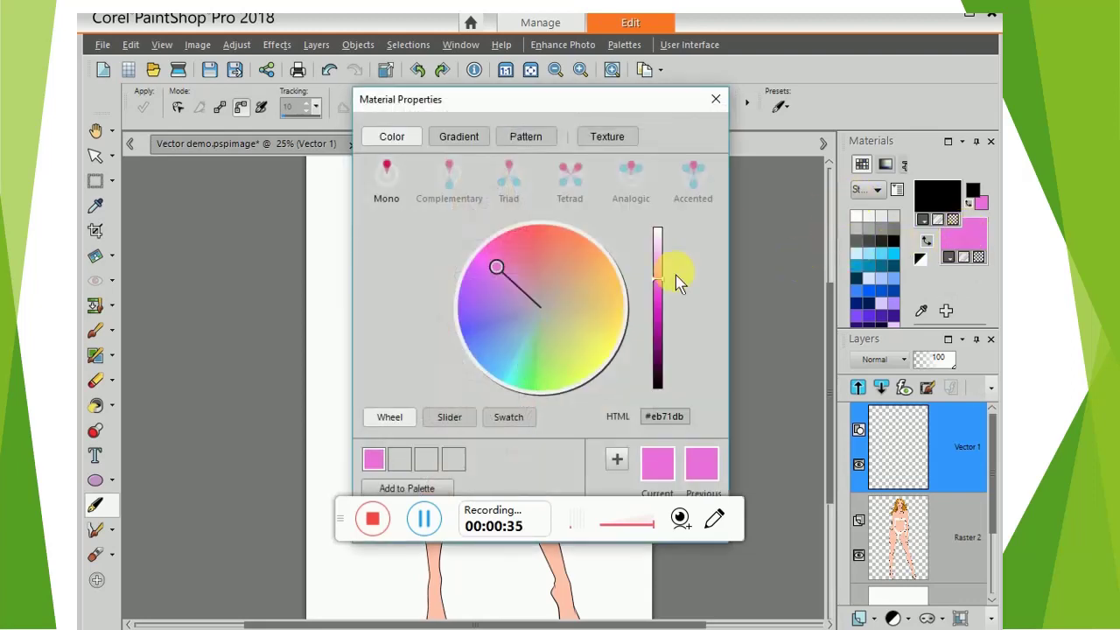
{"action": "left_click_drag", "start_coordinate": [662, 285], "coordinate": [691, 224]}
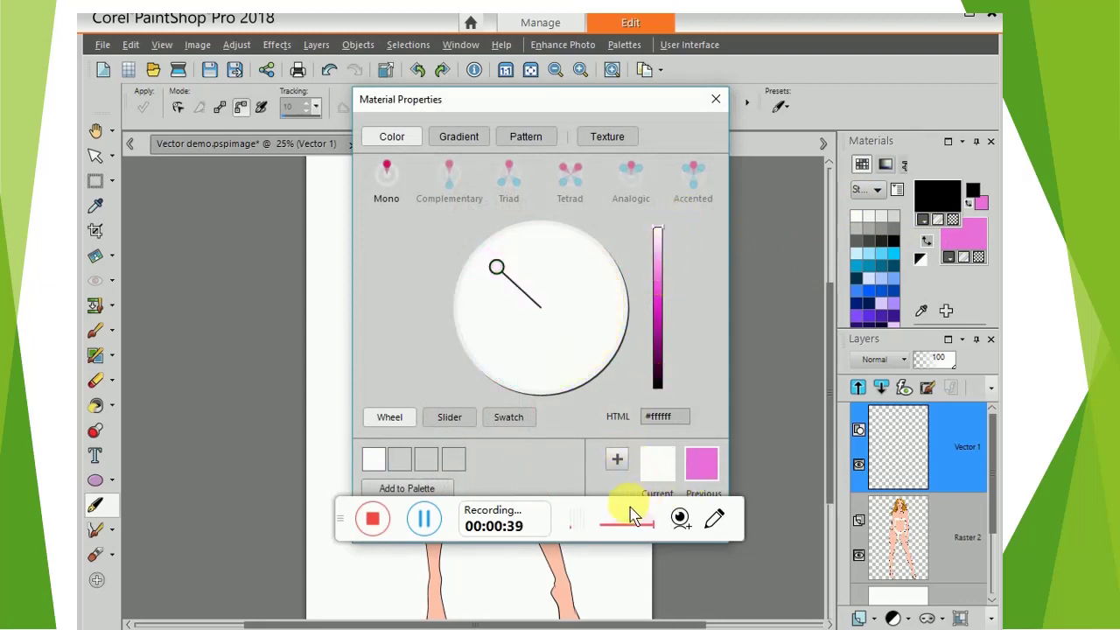
{"action": "left_click_drag", "start_coordinate": [595, 104], "coordinate": [640, 51]}
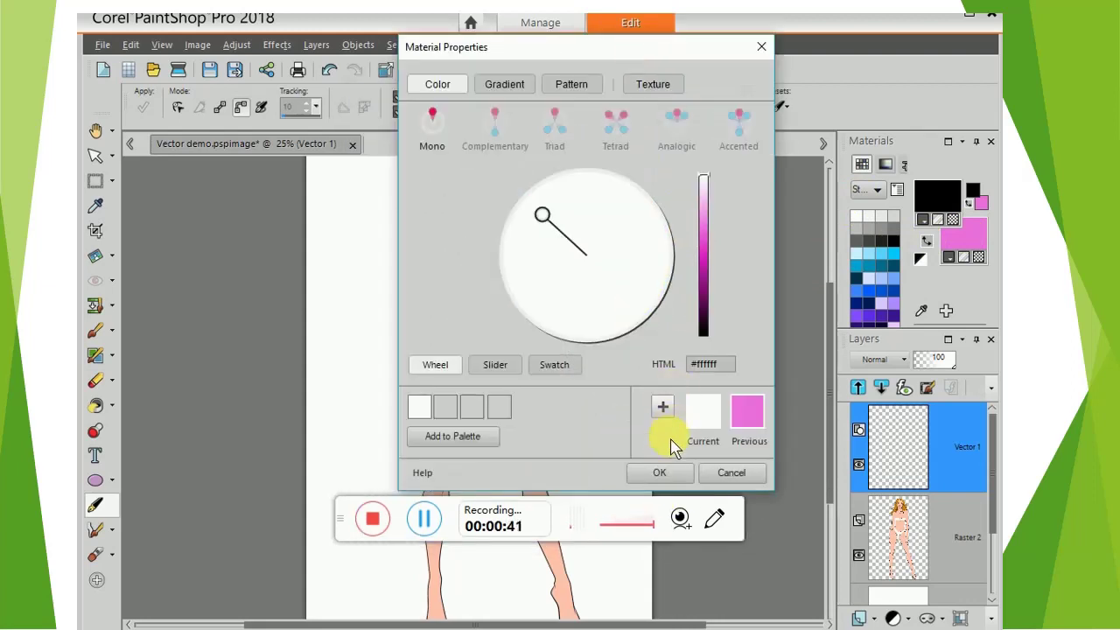
{"action": "left_click", "coordinate": [658, 473]}
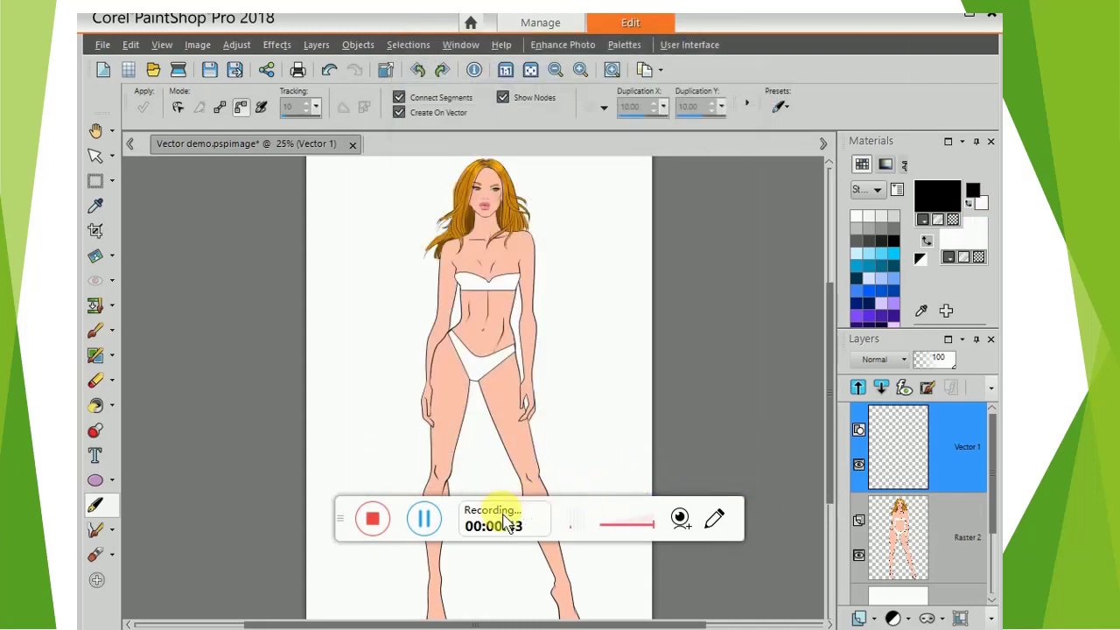
{"action": "left_click_drag", "start_coordinate": [352, 525], "coordinate": [708, 79]}
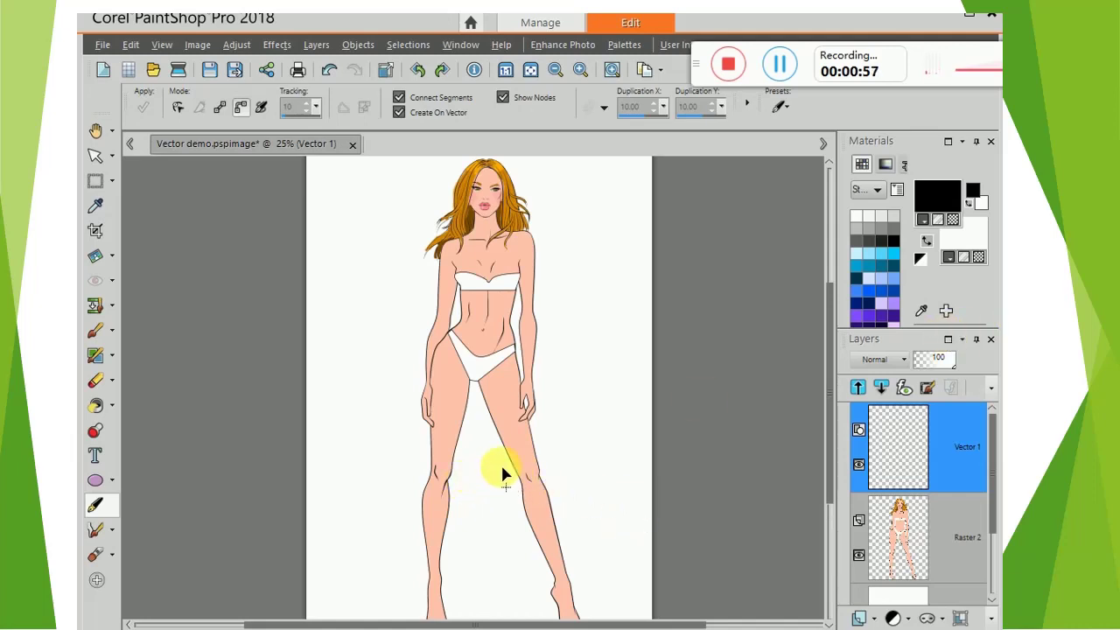
Draw the first trouser leg's outline with the Pen tool from the waist over the hip and down to the hem above the ankle.
{"action": "left_click_drag", "start_coordinate": [831, 340], "coordinate": [830, 367]}
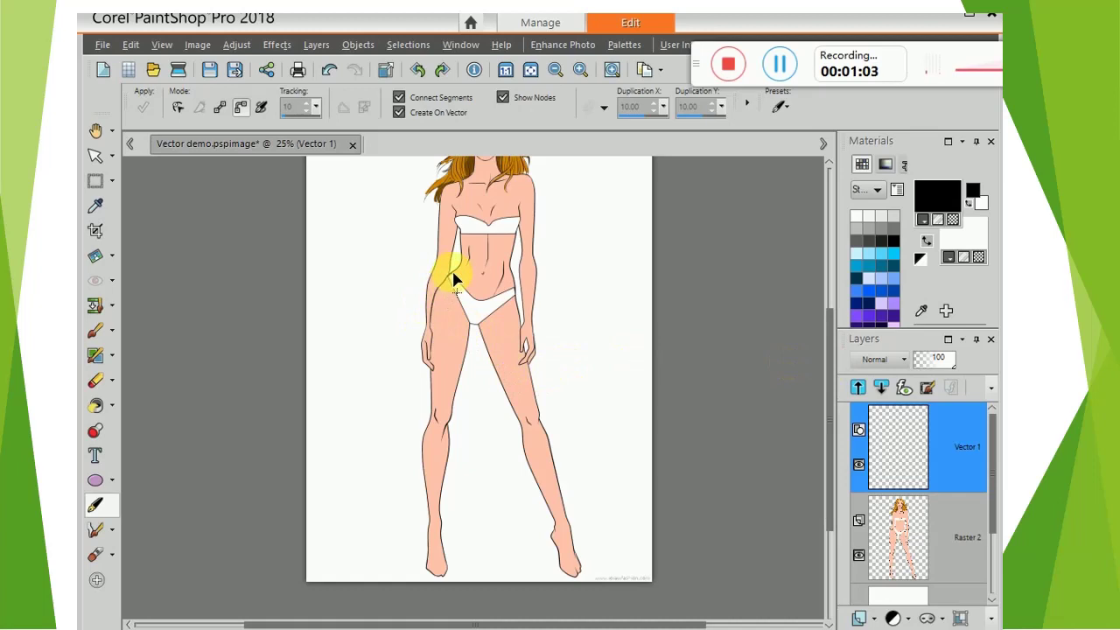
{"action": "left_click_drag", "start_coordinate": [455, 264], "coordinate": [422, 407]}
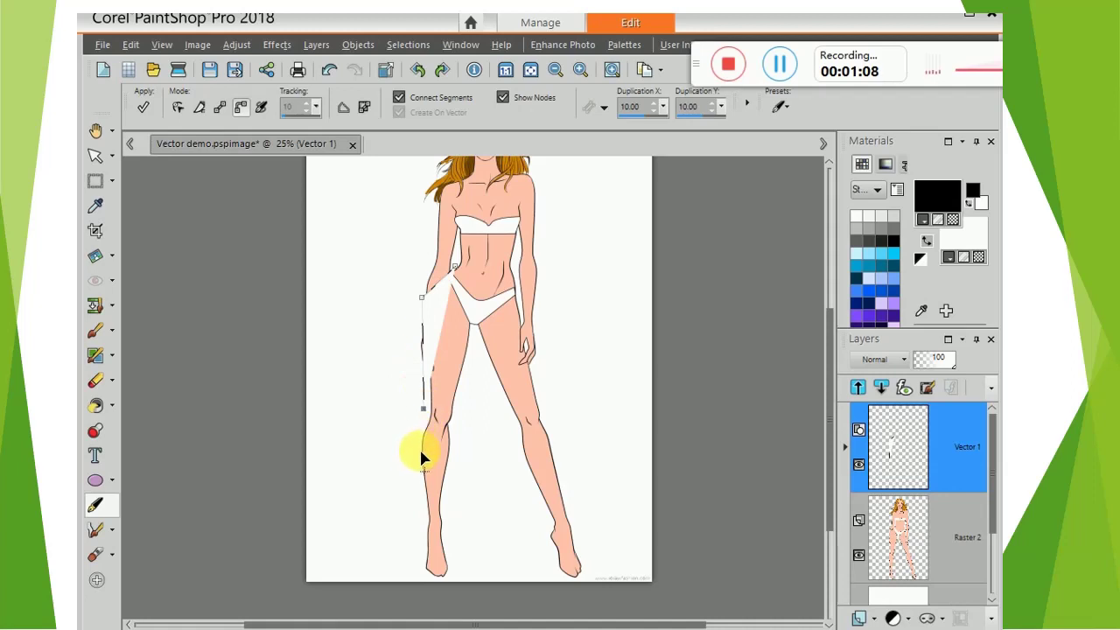
{"action": "left_click", "coordinate": [415, 523]}
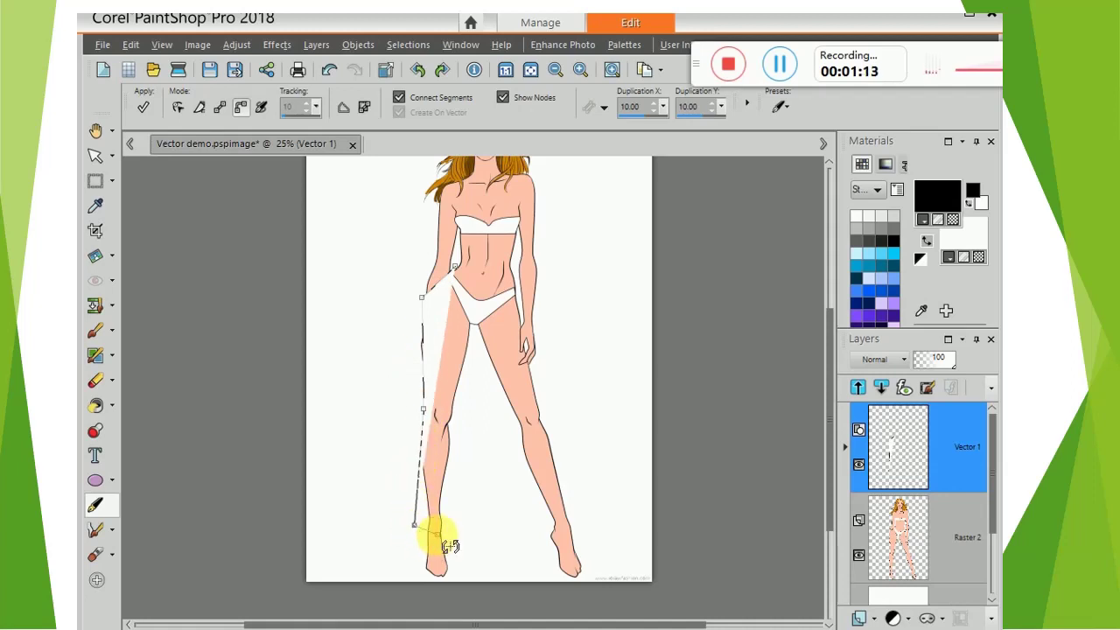
{"action": "left_click_drag", "start_coordinate": [438, 534], "coordinate": [448, 529]}
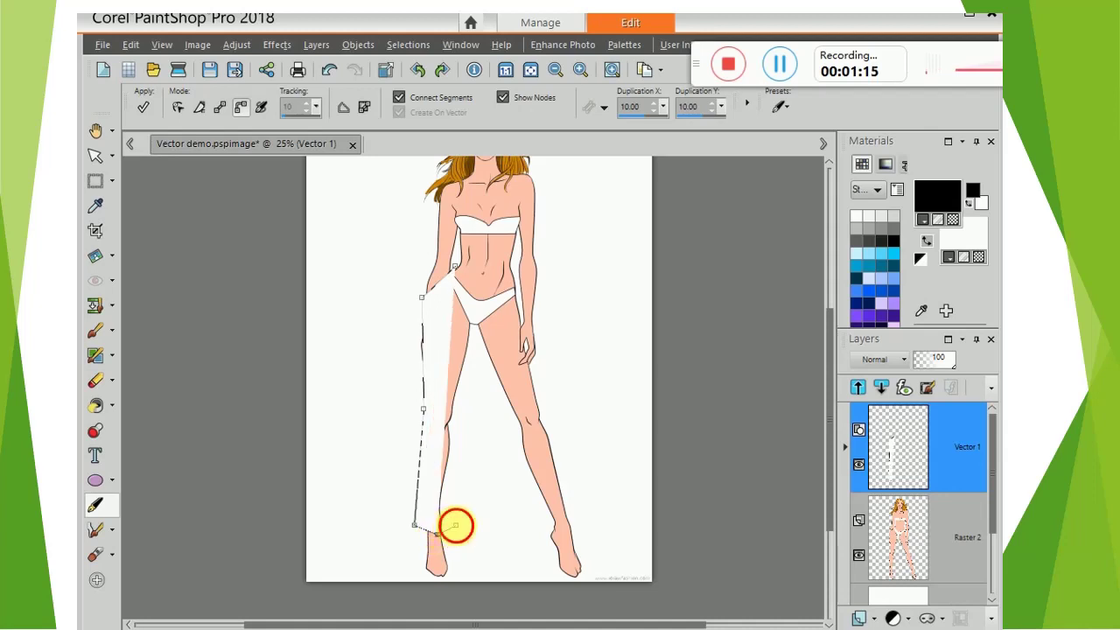
{"action": "left_click", "coordinate": [456, 525]}
Continue the trouser path up to the crotch, around the second leg's hem and back up the outer hip to the waist.
{"action": "left_click_drag", "start_coordinate": [477, 339], "coordinate": [512, 441]}
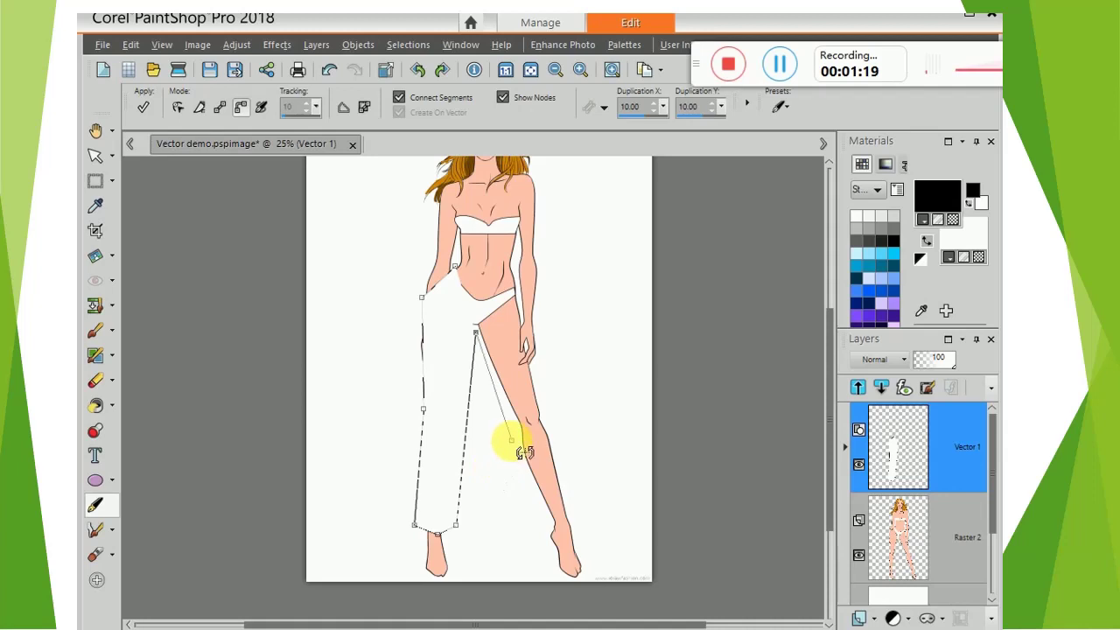
{"action": "left_click", "coordinate": [537, 531]}
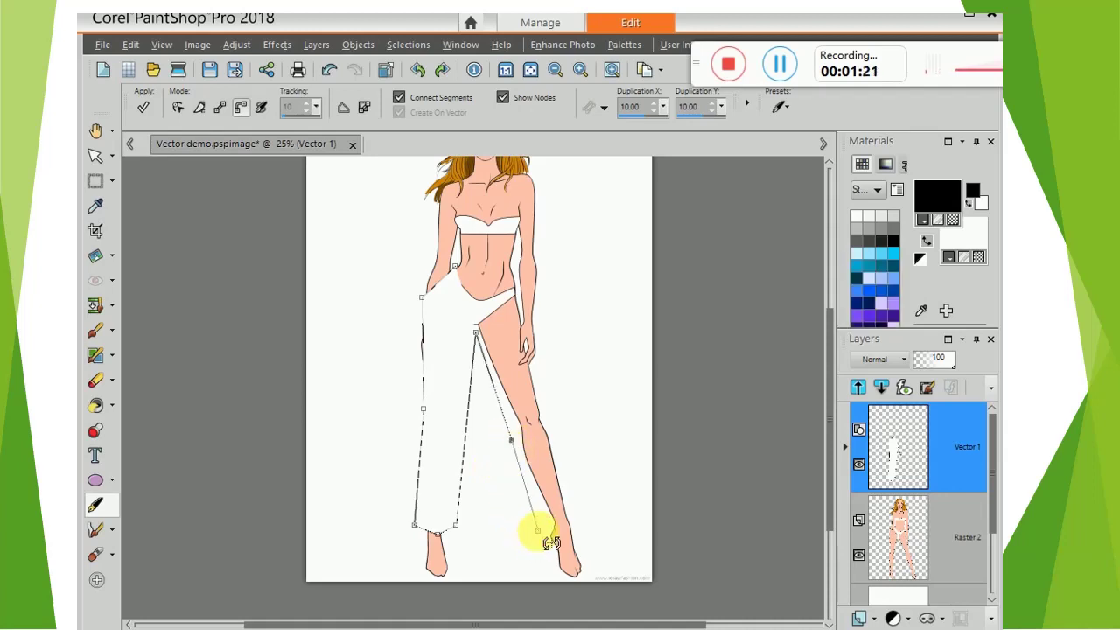
{"action": "left_click", "coordinate": [575, 519]}
{"action": "left_click", "coordinate": [529, 317]}
{"action": "left_click", "coordinate": [509, 266]}
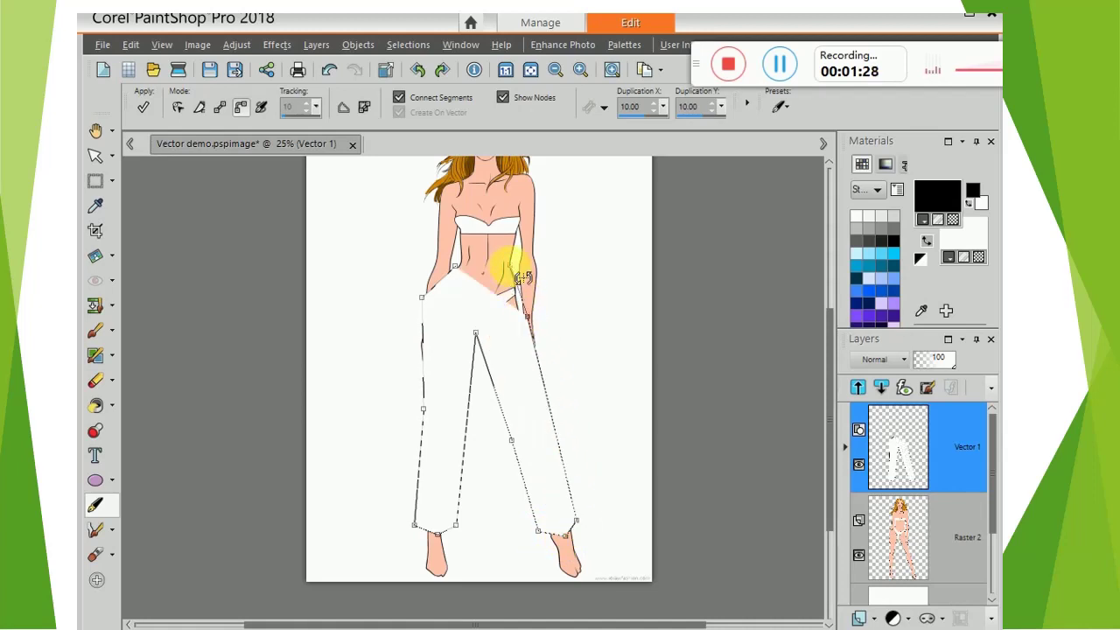
Close the trouser path along the waistline and apply it.
{"action": "right_click", "coordinate": [456, 273]}
{"action": "mouse_move", "coordinate": [569, 440]}
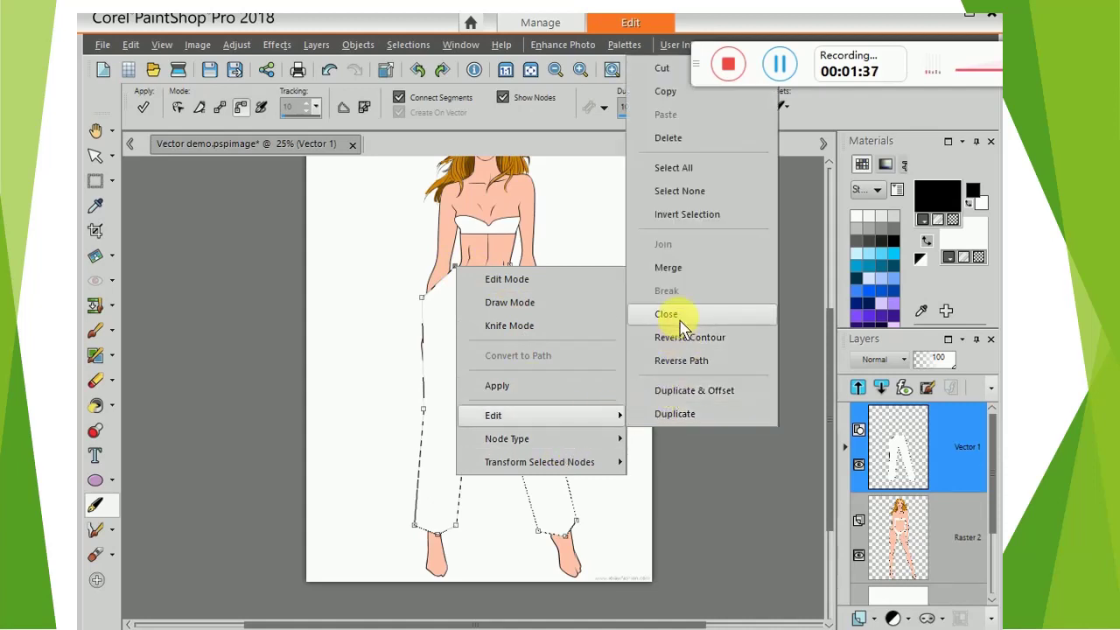
{"action": "left_click", "coordinate": [683, 323]}
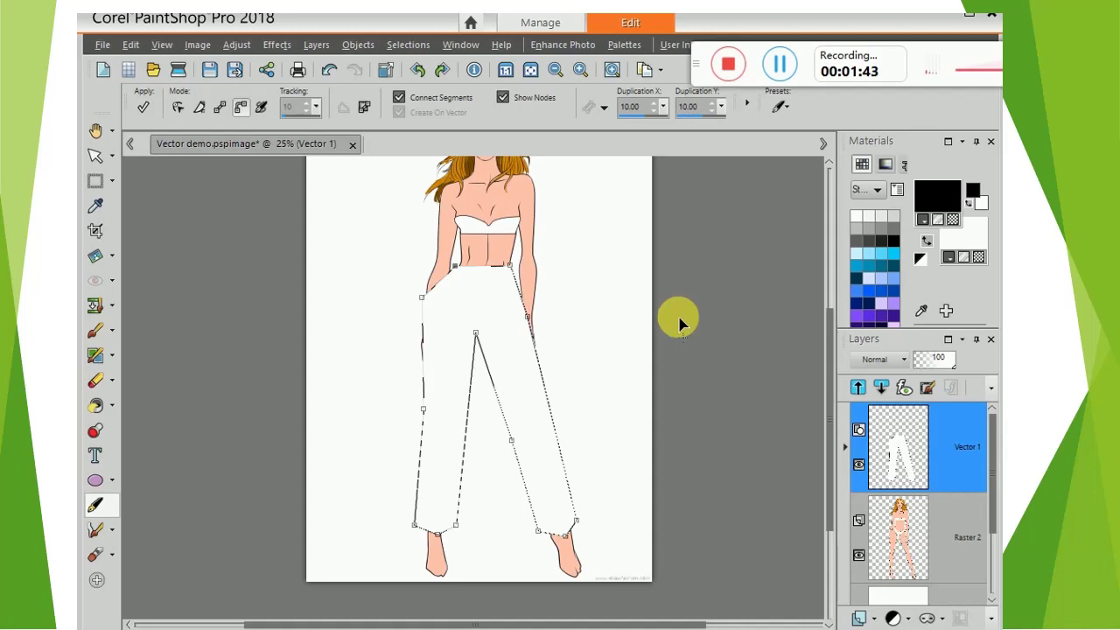
{"action": "left_click", "coordinate": [510, 439], "text": "ctrl"}
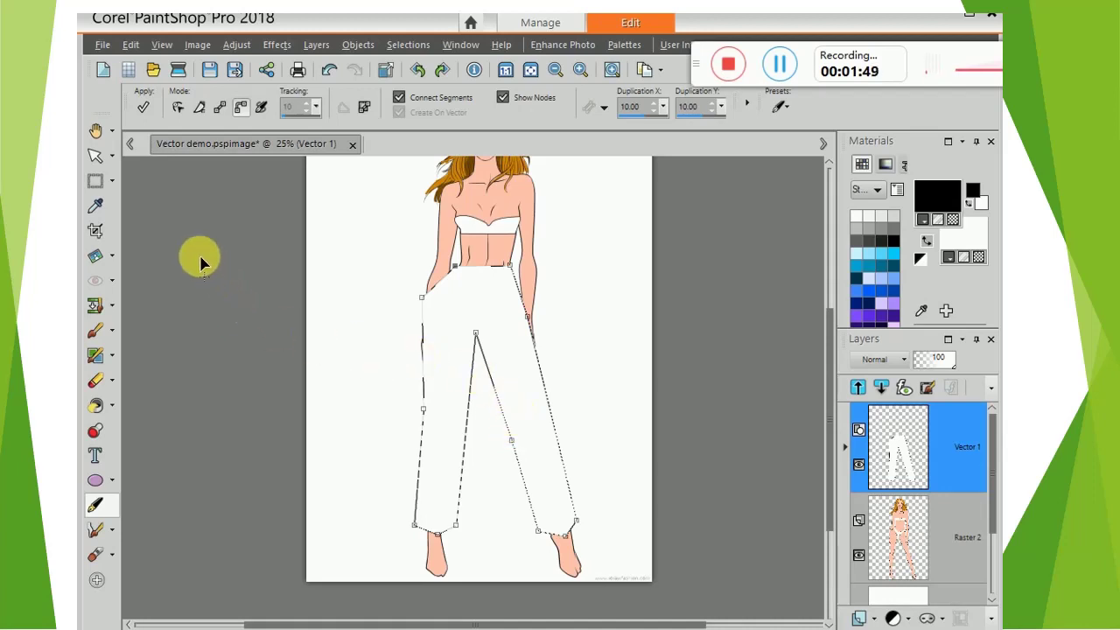
{"action": "left_click", "coordinate": [143, 108]}
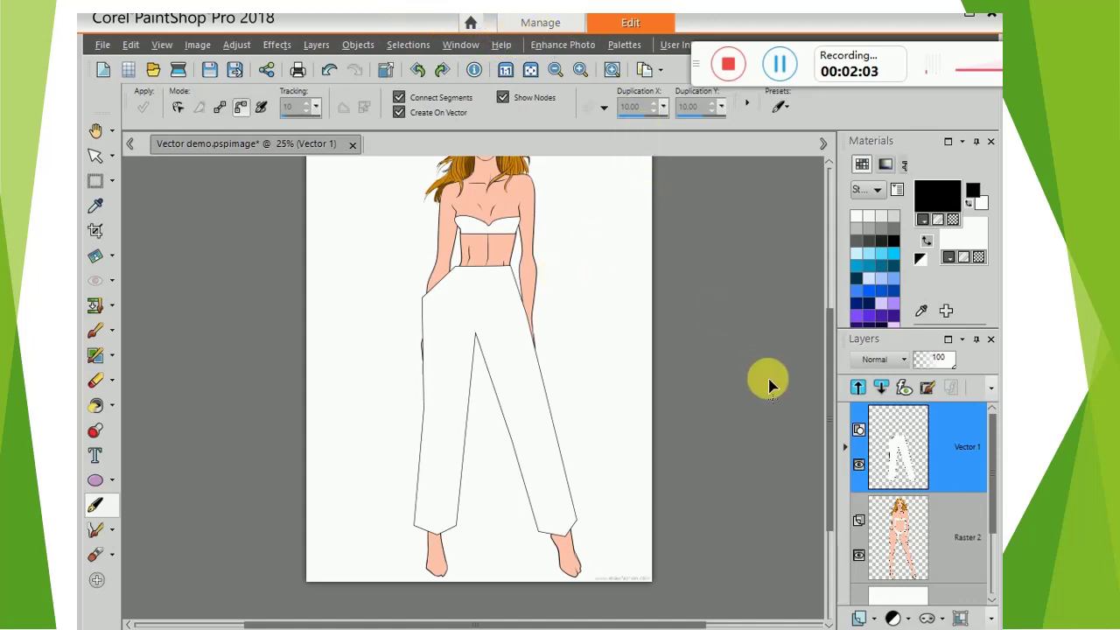
Change the fill colour of the trouser path under Vector 1 to light sky blue in its vector properties.
{"action": "left_click", "coordinate": [846, 452]}
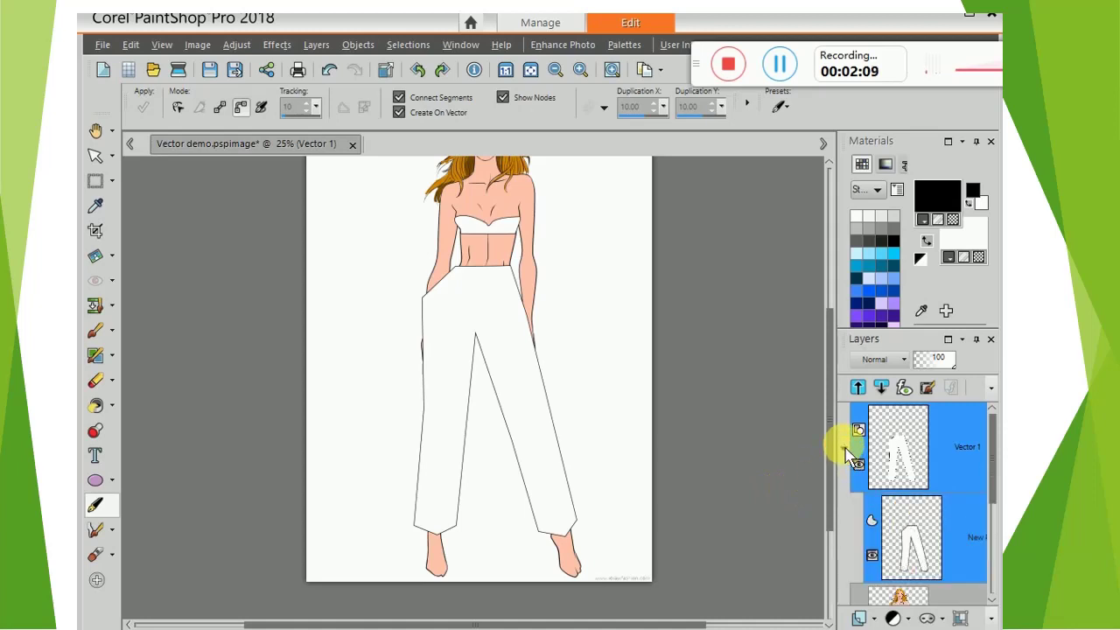
{"action": "left_click", "coordinate": [914, 529]}
{"action": "left_click", "coordinate": [932, 543]}
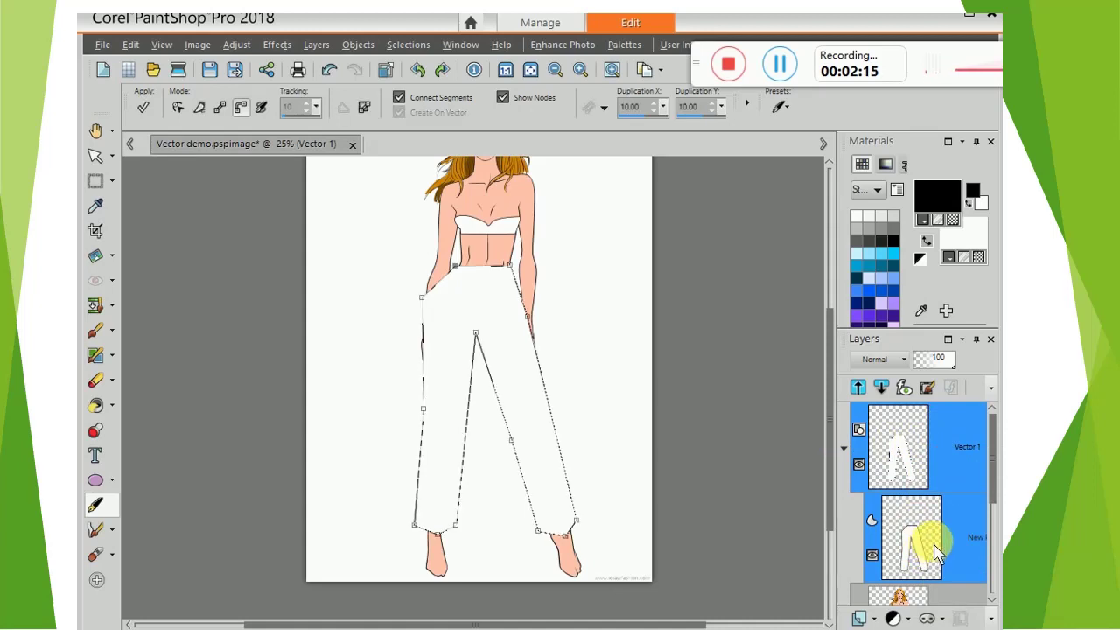
{"action": "right_click", "coordinate": [936, 551]}
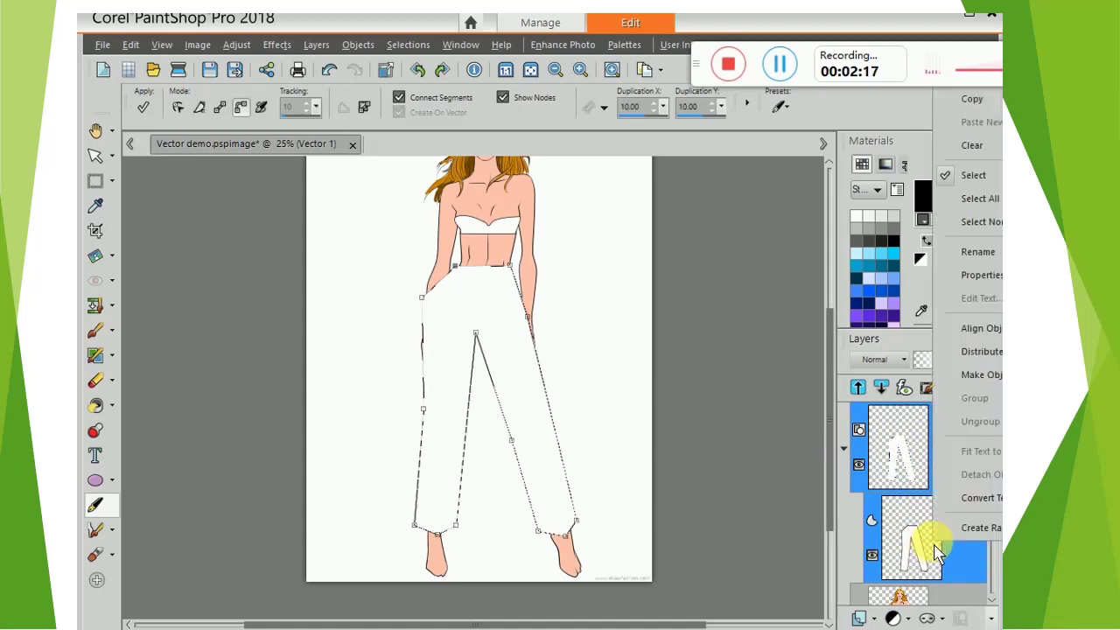
{"action": "left_click", "coordinate": [980, 275]}
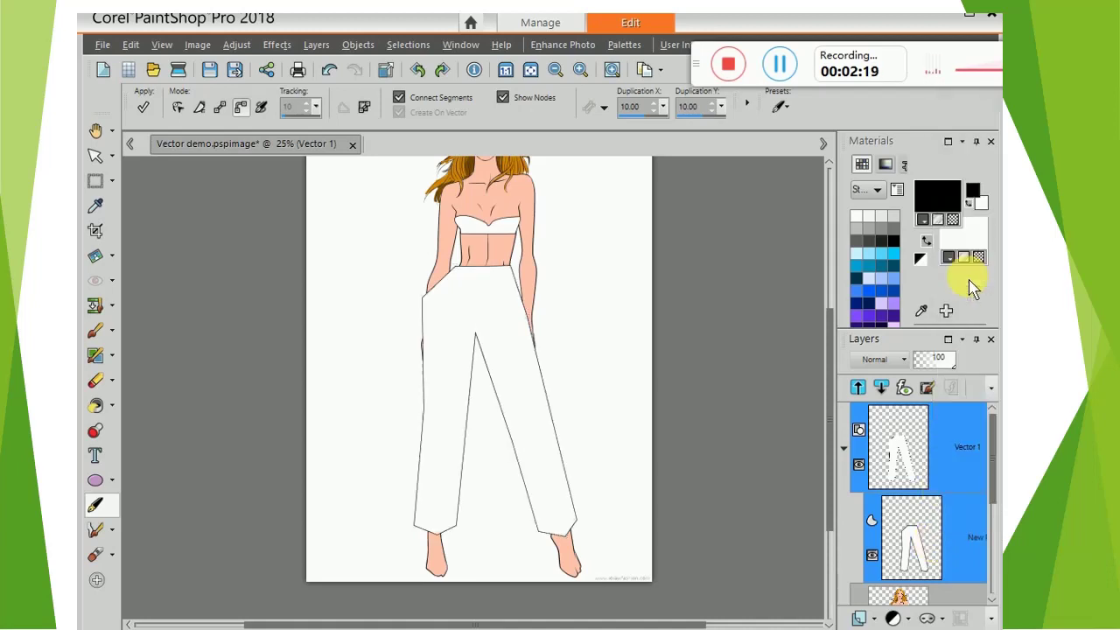
{"action": "left_click", "coordinate": [447, 365]}
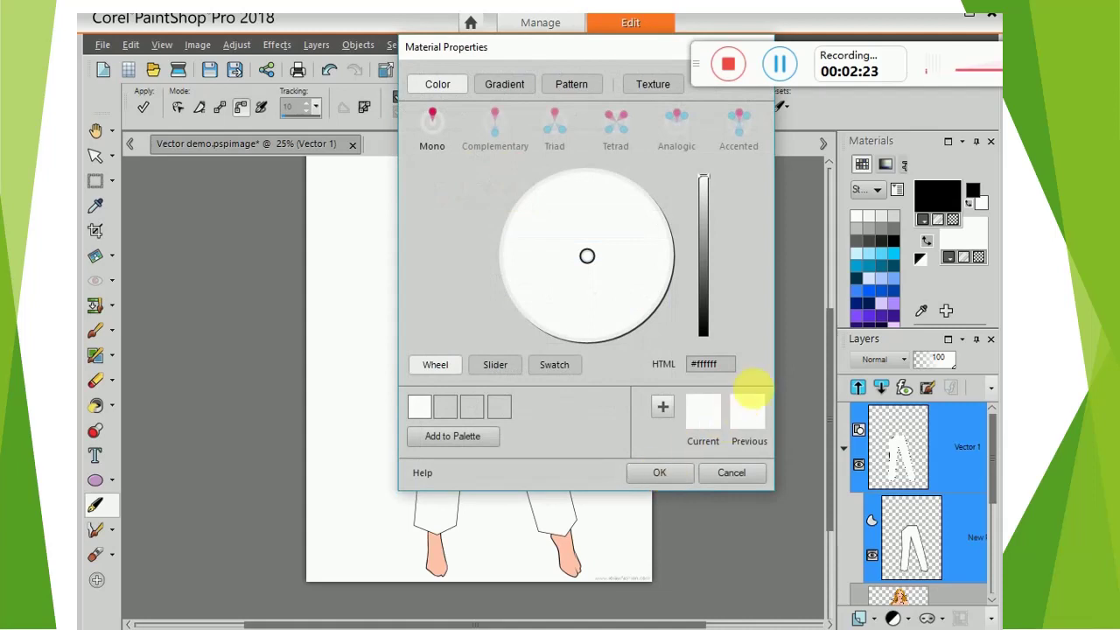
{"action": "left_click", "coordinate": [704, 181]}
{"action": "left_click_drag", "start_coordinate": [704, 181], "coordinate": [705, 224]}
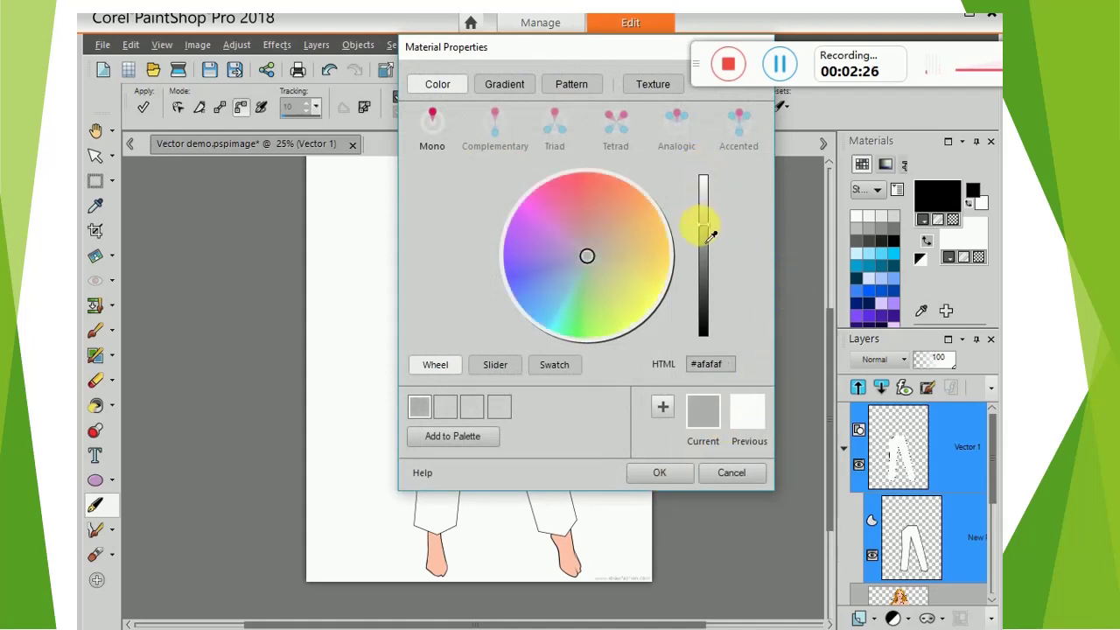
{"action": "left_click", "coordinate": [570, 289]}
{"action": "left_click", "coordinate": [557, 310]}
{"action": "left_click", "coordinate": [670, 469]}
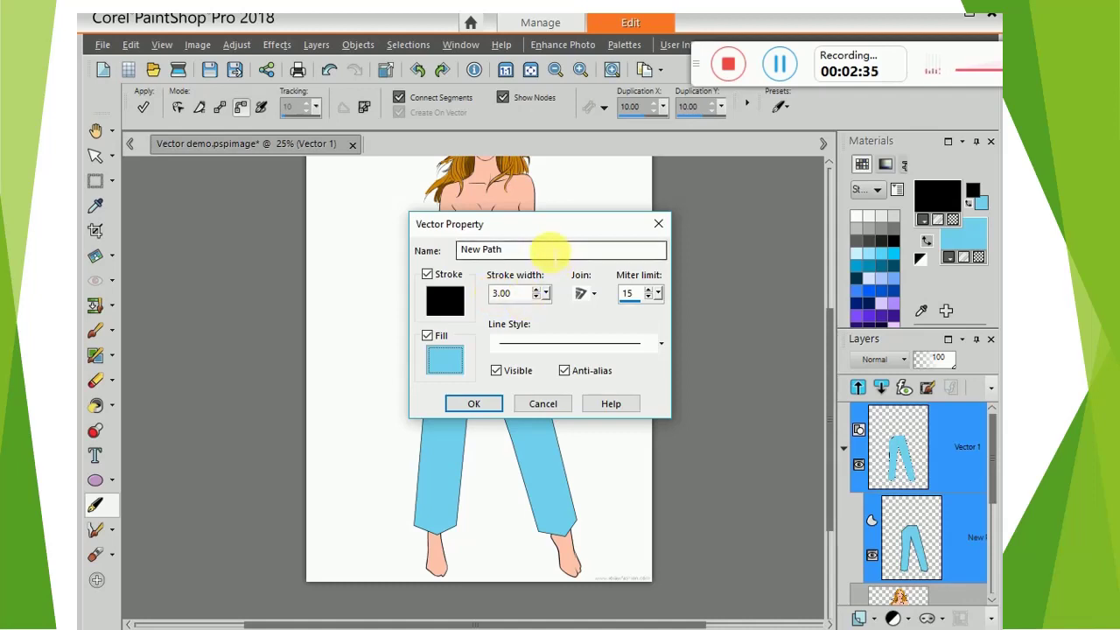
Set the trouser path's stroke width to 4.00 and apply the change.
{"action": "left_click_drag", "start_coordinate": [542, 229], "coordinate": [685, 223]}
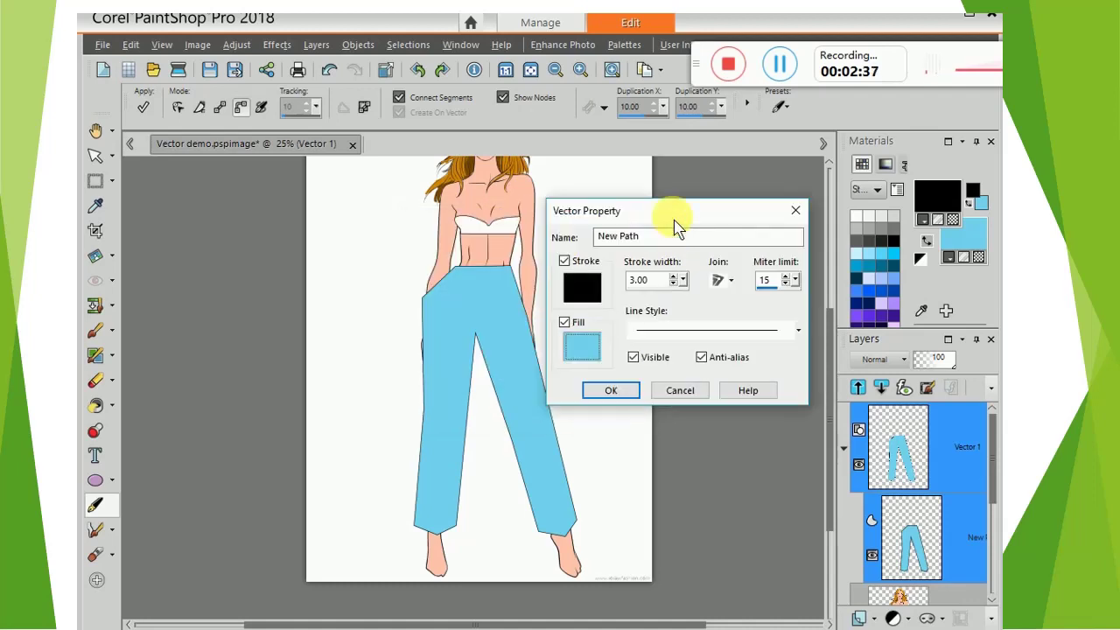
{"action": "left_click", "coordinate": [675, 285]}
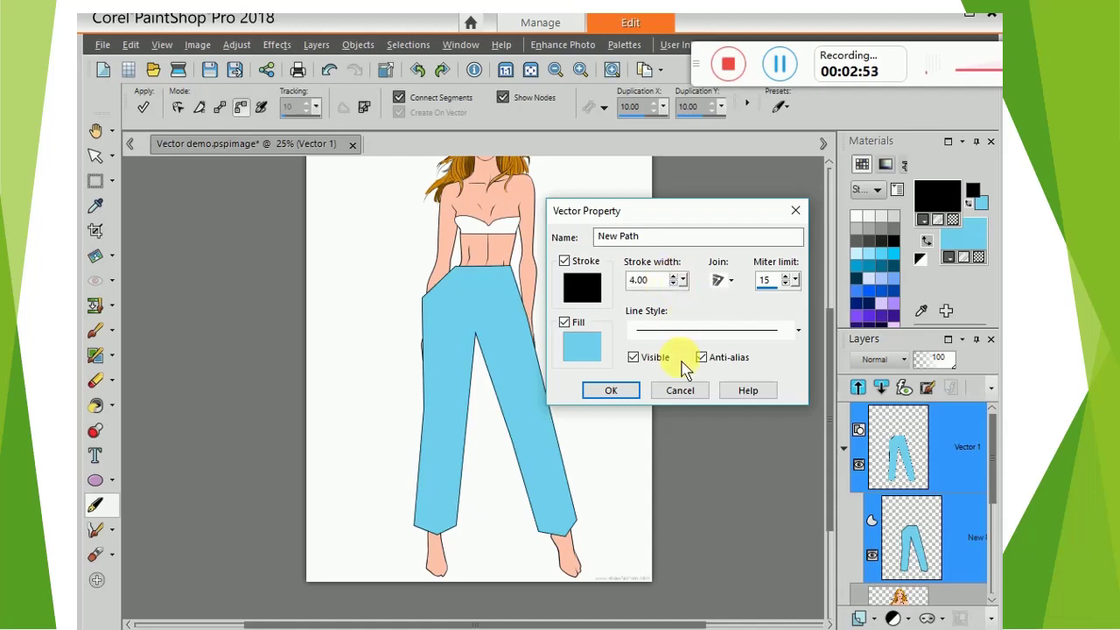
{"action": "left_click", "coordinate": [632, 389]}
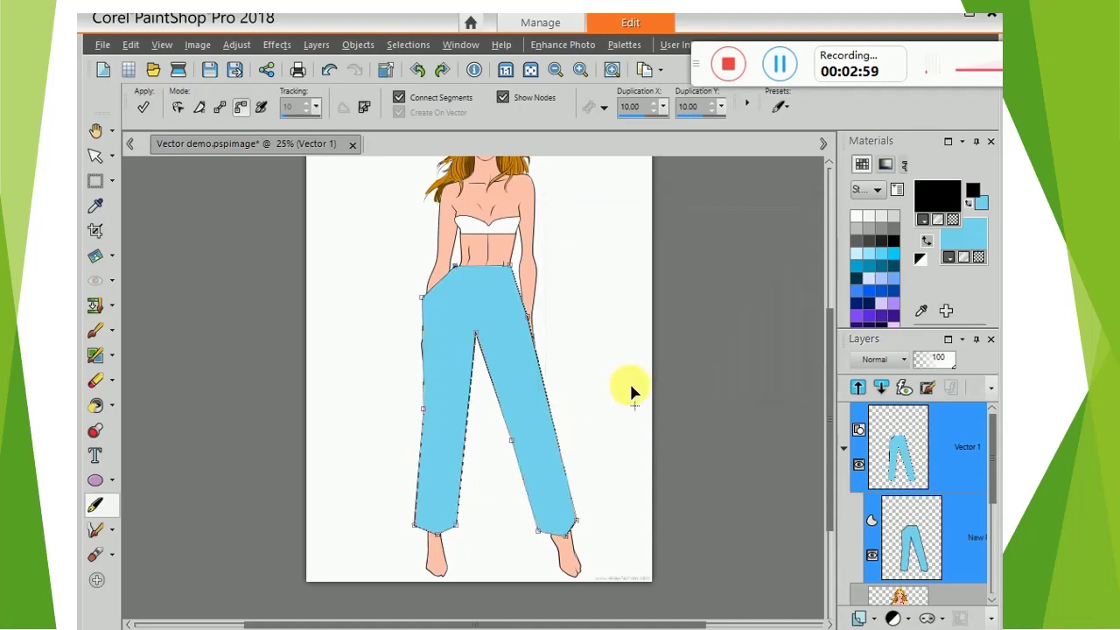
{"action": "left_click", "coordinate": [144, 107]}
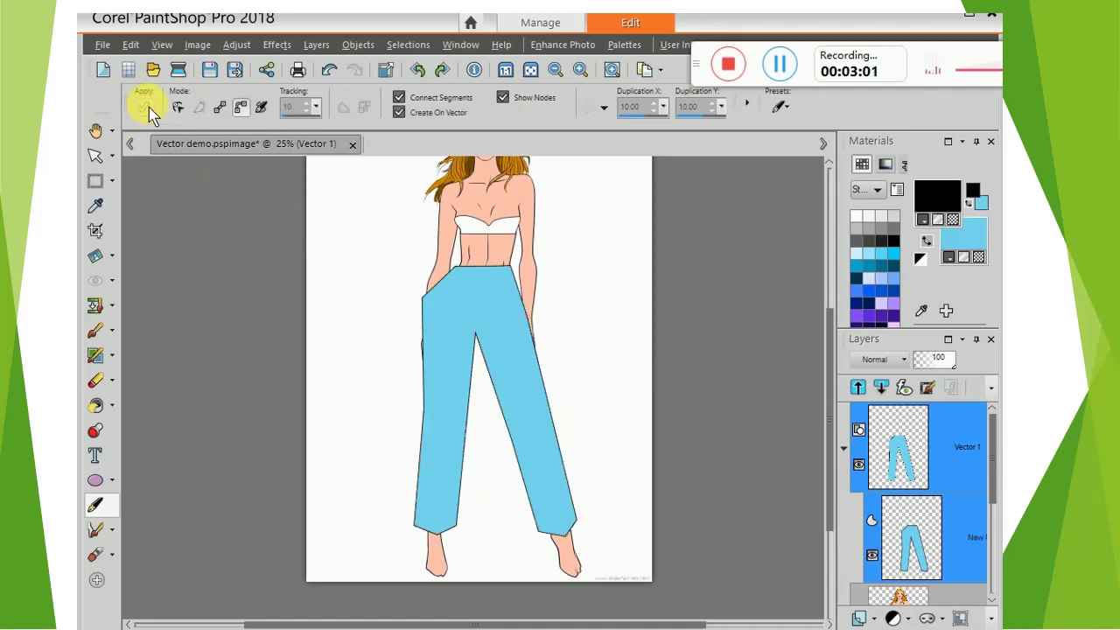
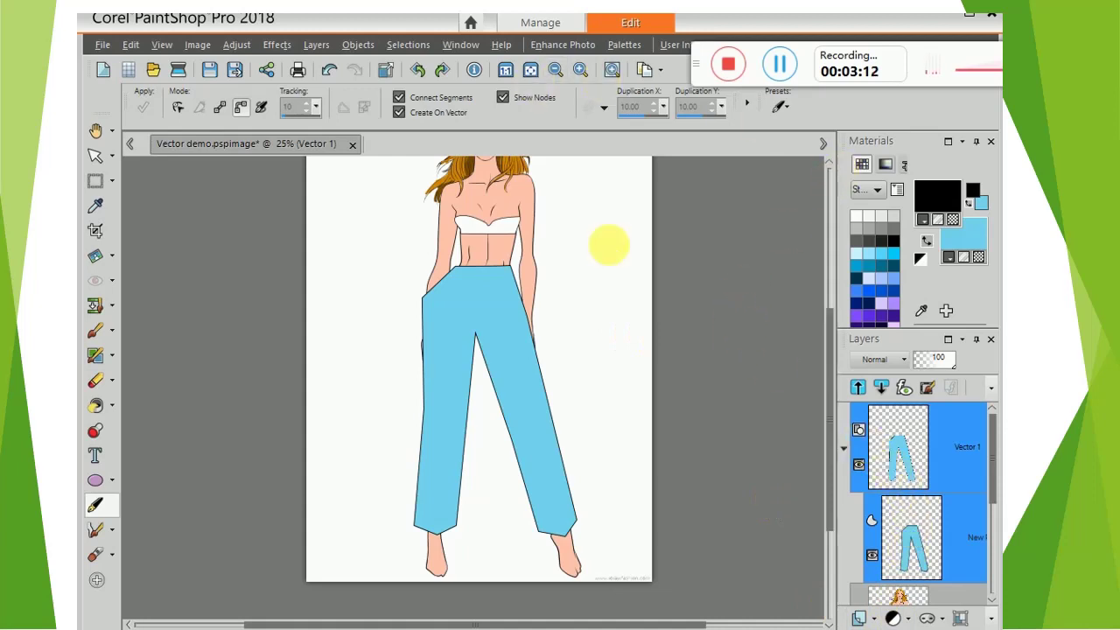
Zoom in to 80% on the waist and hip area of the trousers to examine the outline.
{"action": "left_click", "coordinate": [582, 73]}
{"action": "left_click", "coordinate": [581, 74]}
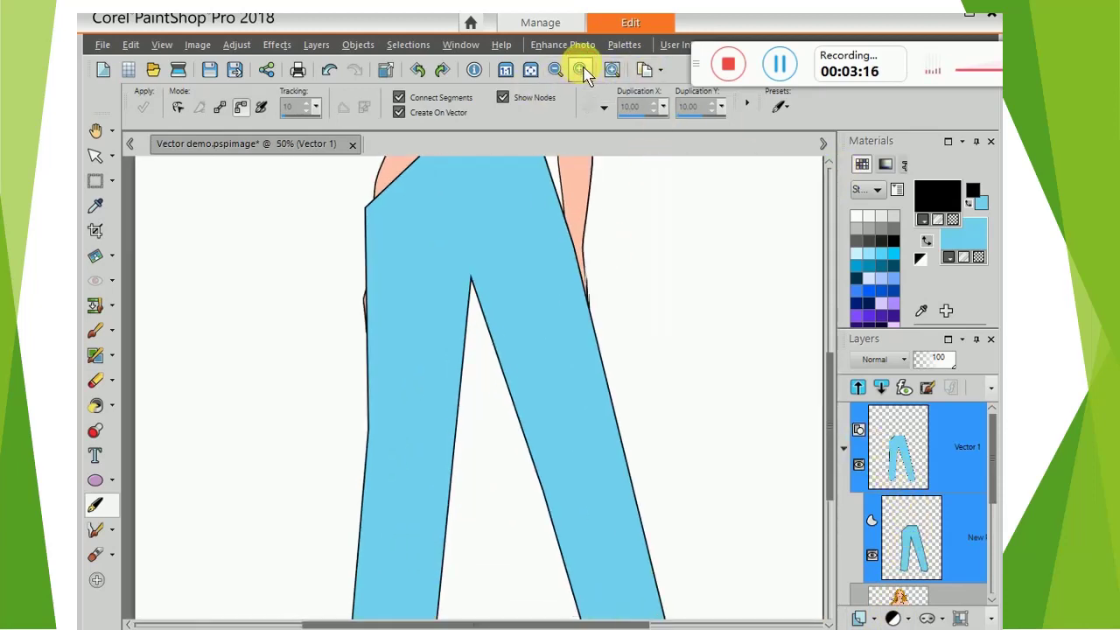
{"action": "left_click_drag", "start_coordinate": [829, 411], "coordinate": [831, 348]}
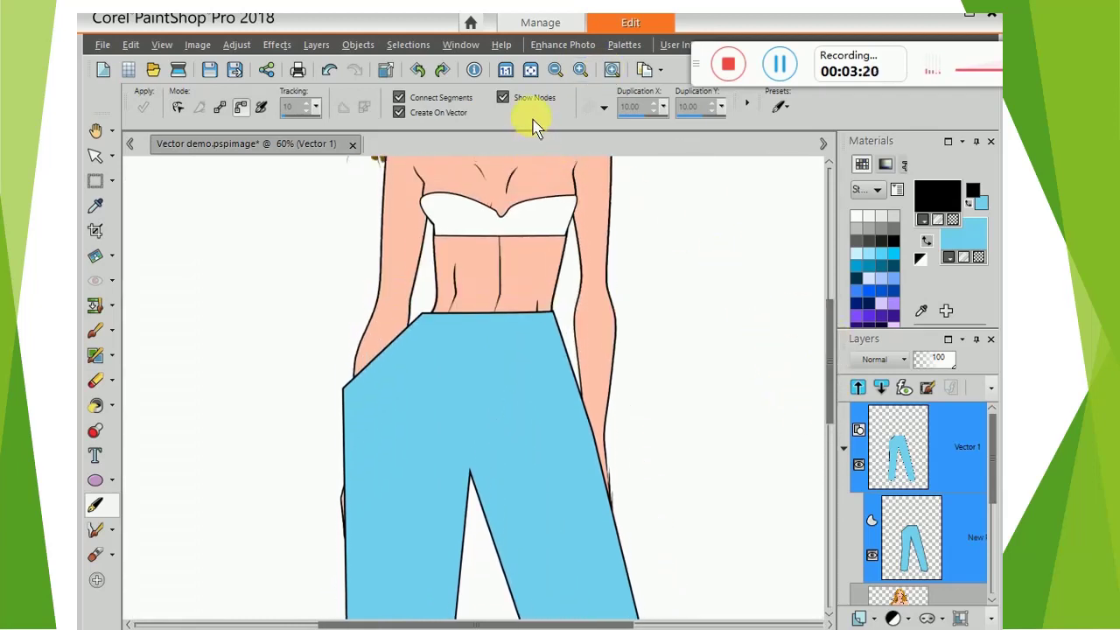
{"action": "left_click", "coordinate": [554, 76]}
{"action": "left_click", "coordinate": [555, 76]}
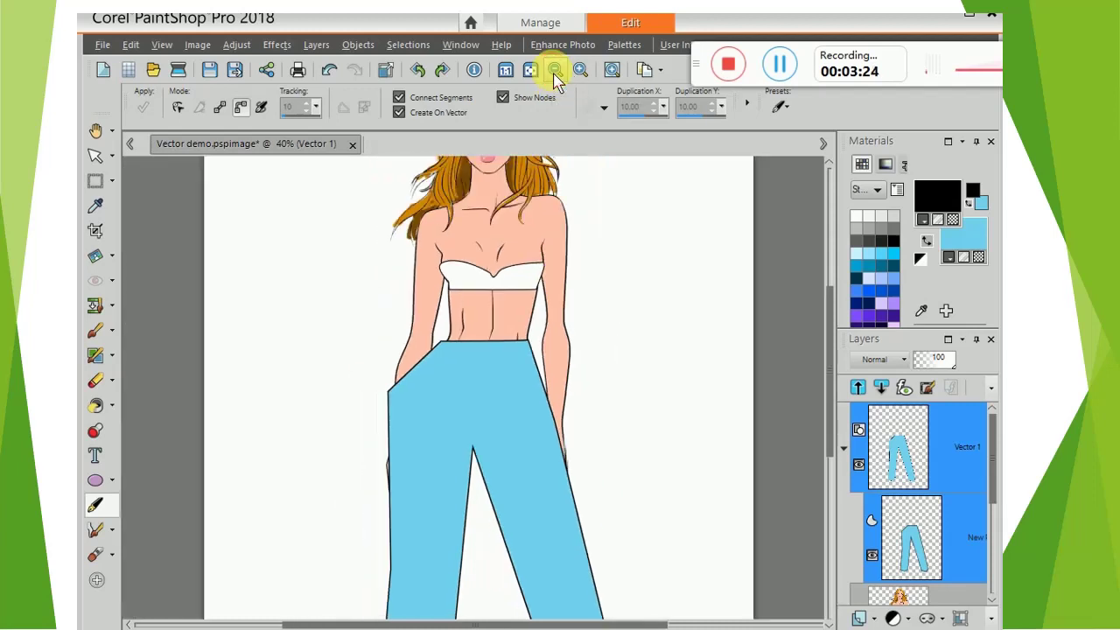
{"action": "left_click", "coordinate": [578, 72]}
{"action": "left_click", "coordinate": [577, 72]}
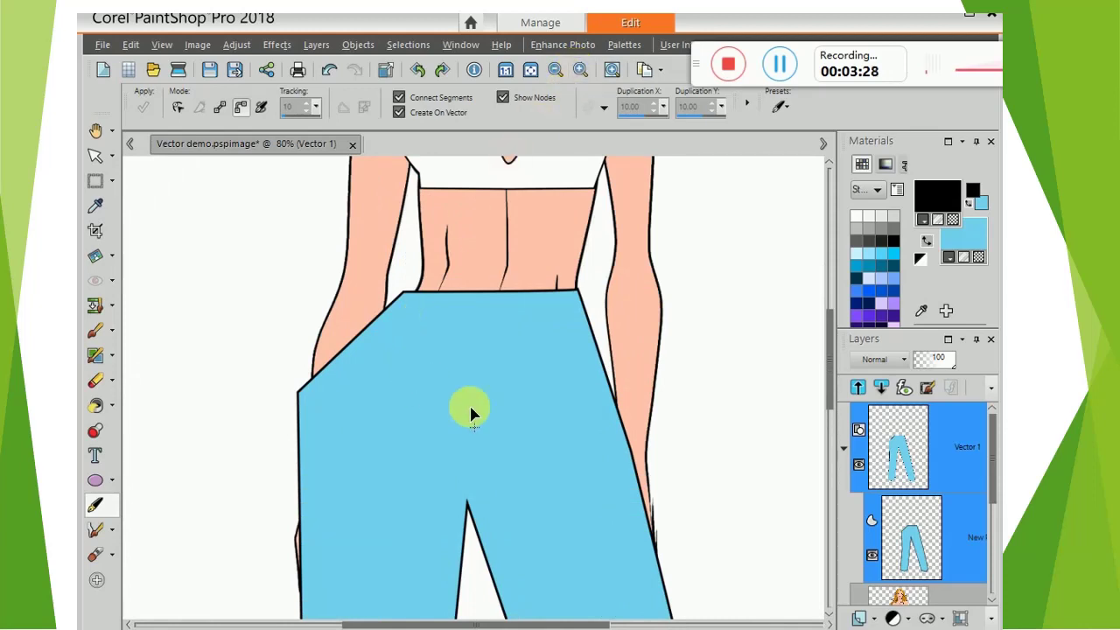
Hide the trouser path's artwork and move its left waist and hip nodes in towards the figure's outline.
{"action": "left_click", "coordinate": [875, 555]}
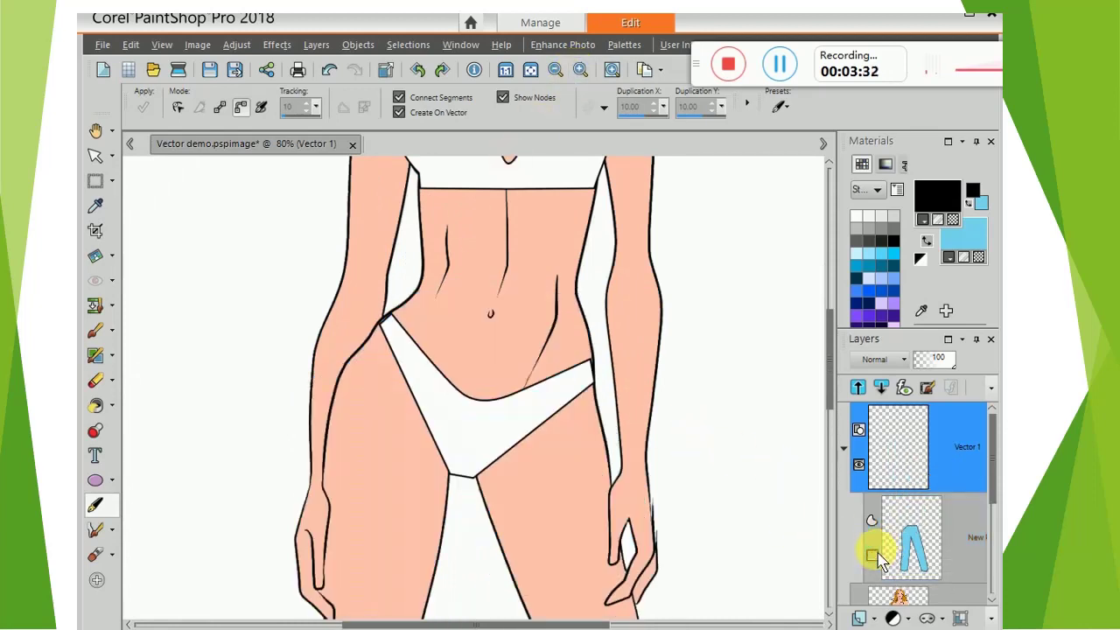
{"action": "left_click", "coordinate": [967, 555]}
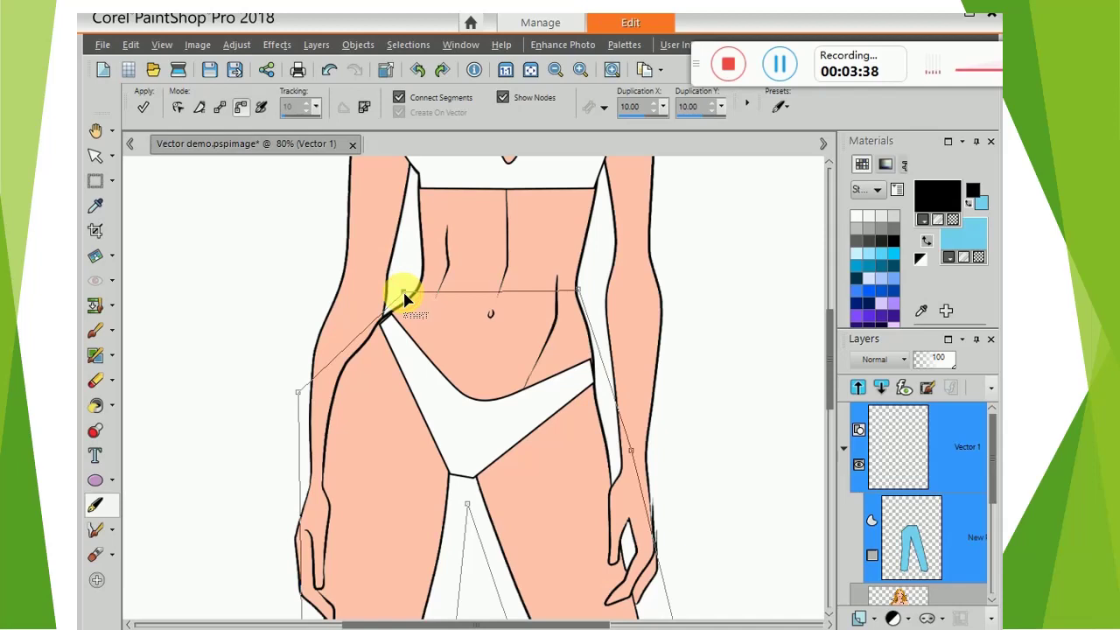
{"action": "left_click", "coordinate": [344, 357]}
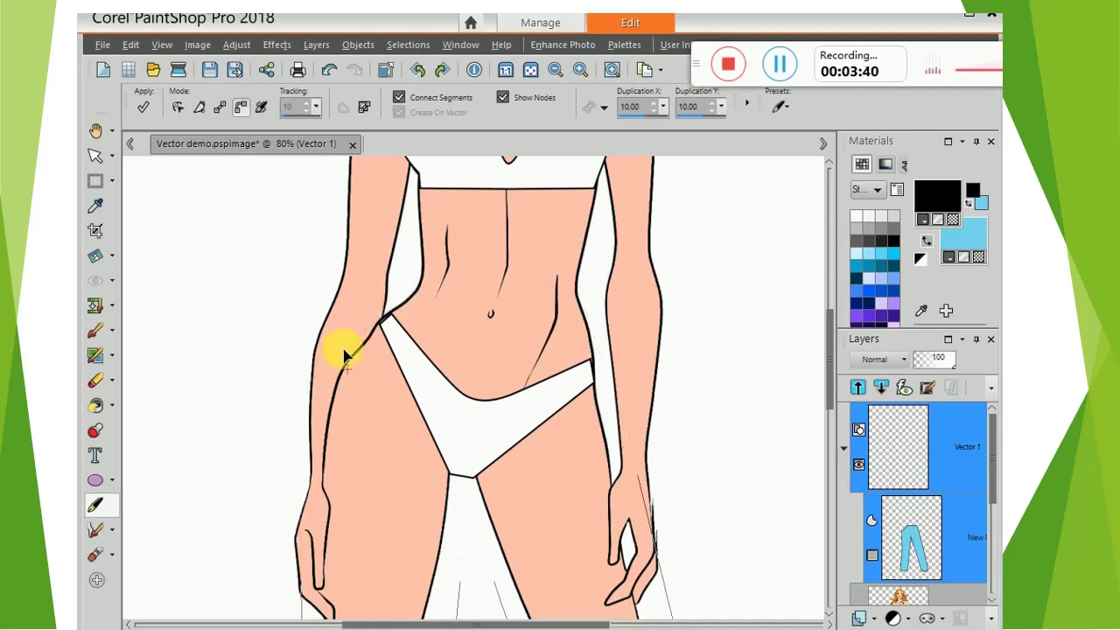
{"action": "left_click_drag", "start_coordinate": [344, 356], "coordinate": [310, 394]}
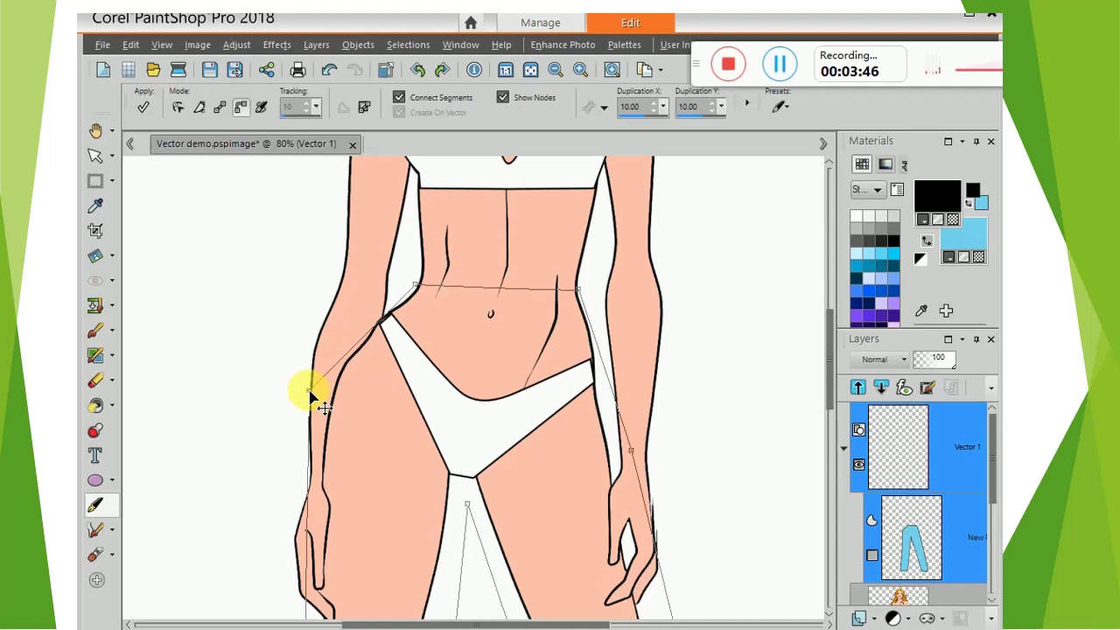
Make the trouser path's left hip node Symmetric and move it inward onto the outer thigh line in edit mode.
{"action": "right_click", "coordinate": [311, 397]}
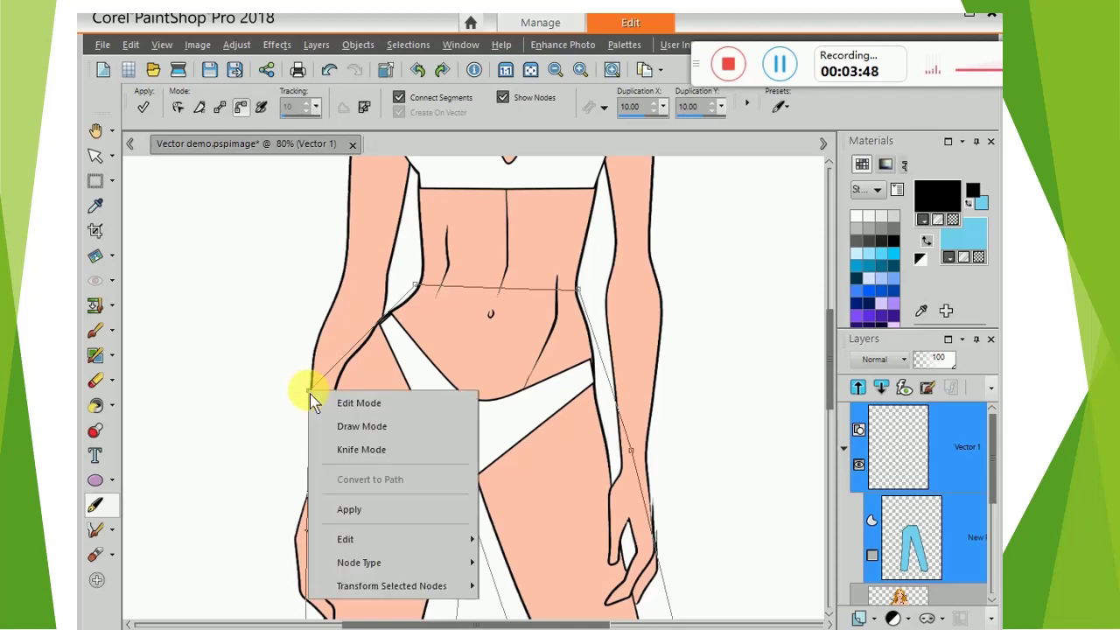
{"action": "mouse_move", "coordinate": [416, 567]}
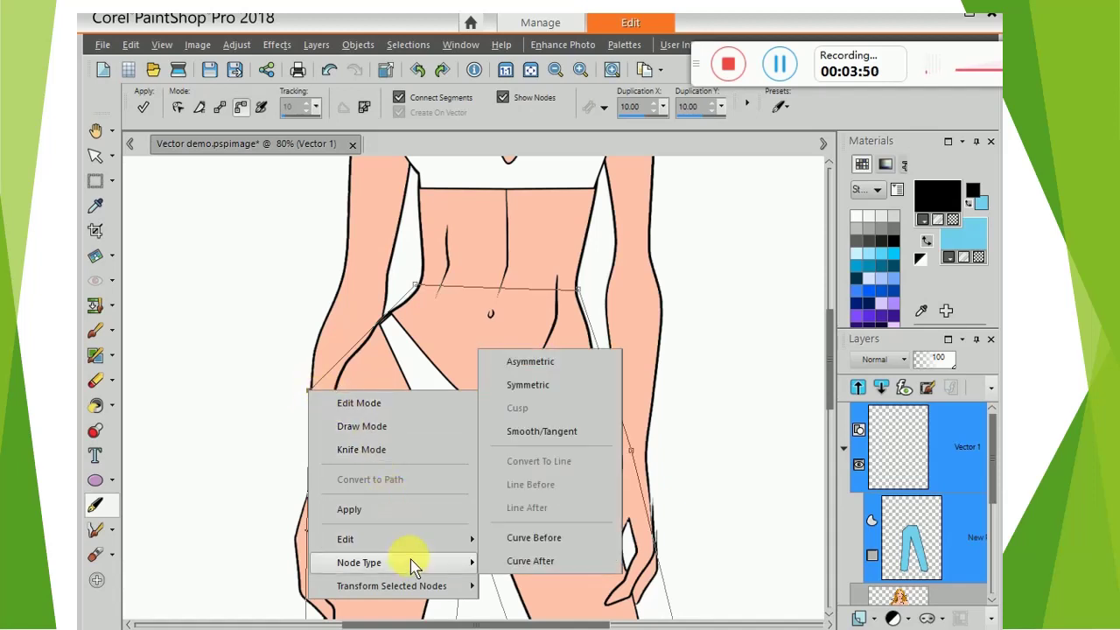
{"action": "left_click", "coordinate": [529, 391]}
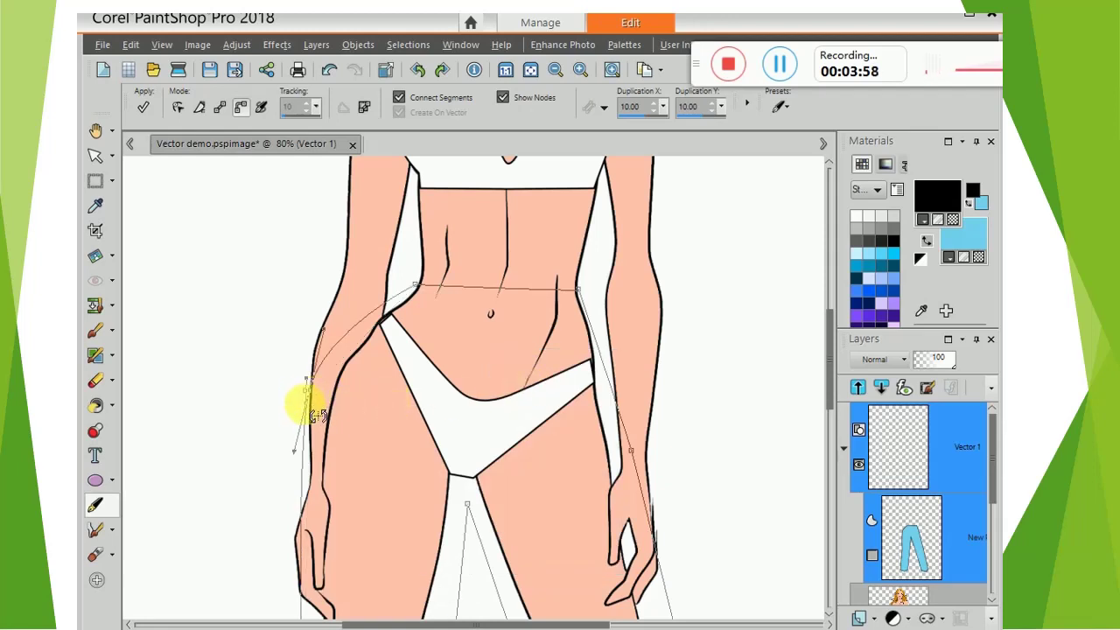
{"action": "mouse_move", "coordinate": [312, 415]}
{"action": "left_mouse_down"}
{"action": "mouse_move", "coordinate": [295, 420]}
{"action": "mouse_move", "coordinate": [305, 430]}
{"action": "left_mouse_up"}
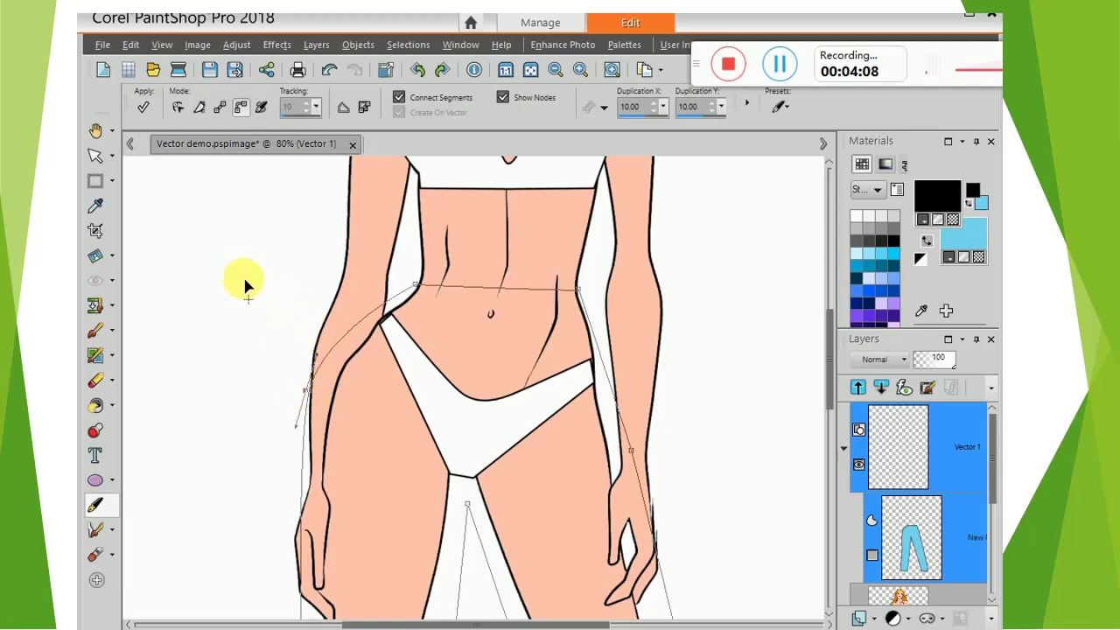
{"action": "left_click", "coordinate": [329, 69]}
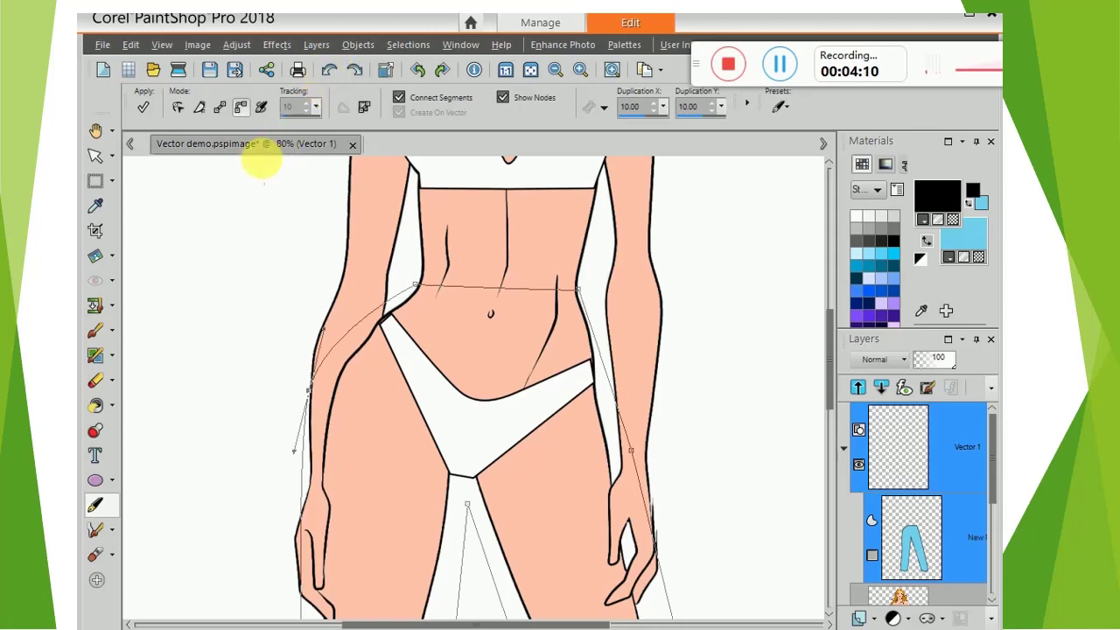
{"action": "left_click", "coordinate": [178, 109]}
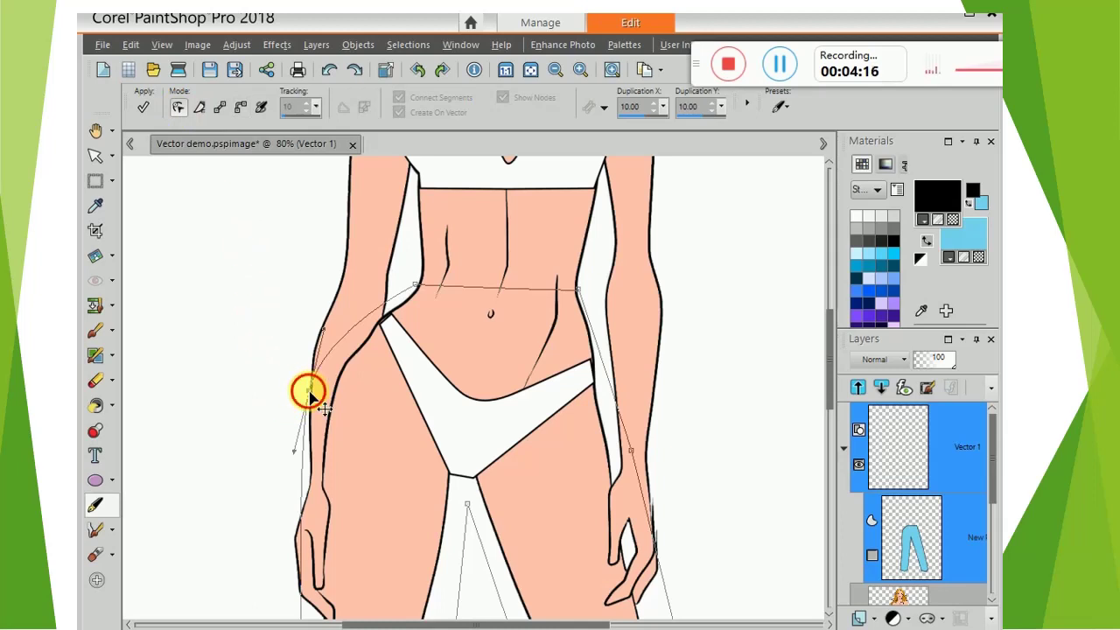
{"action": "mouse_move", "coordinate": [309, 394]}
{"action": "left_mouse_down"}
{"action": "mouse_move", "coordinate": [329, 405]}
{"action": "mouse_move", "coordinate": [320, 388]}
{"action": "left_mouse_up"}
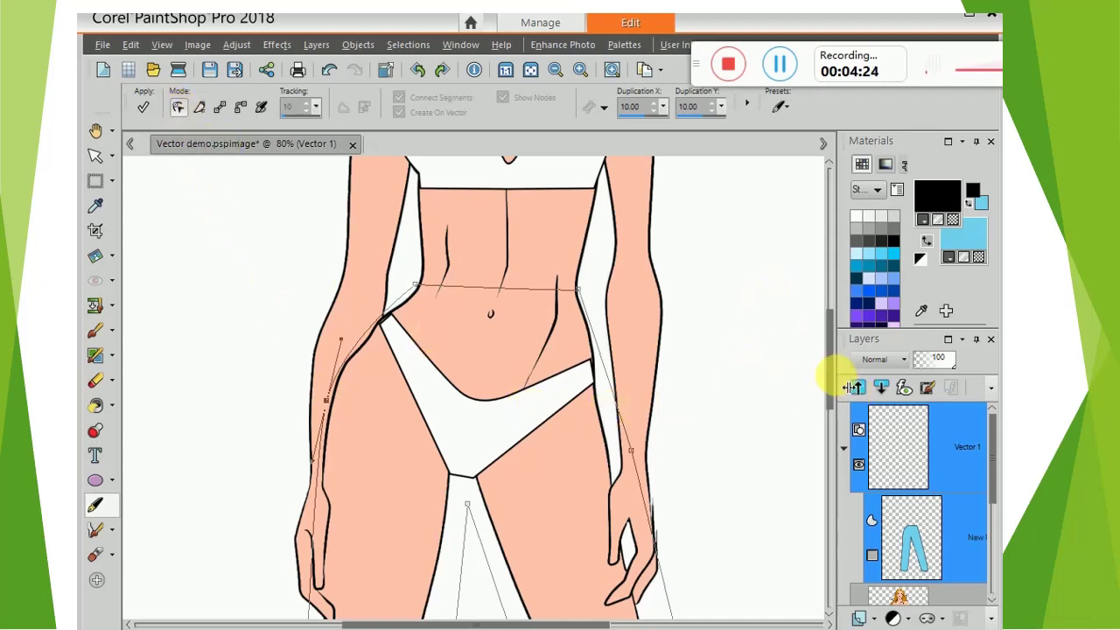
Make the middle hem node of the left-hand trouser leg Symmetric and lengthen its handles to curve the hem.
{"action": "left_click_drag", "start_coordinate": [830, 370], "coordinate": [832, 505]}
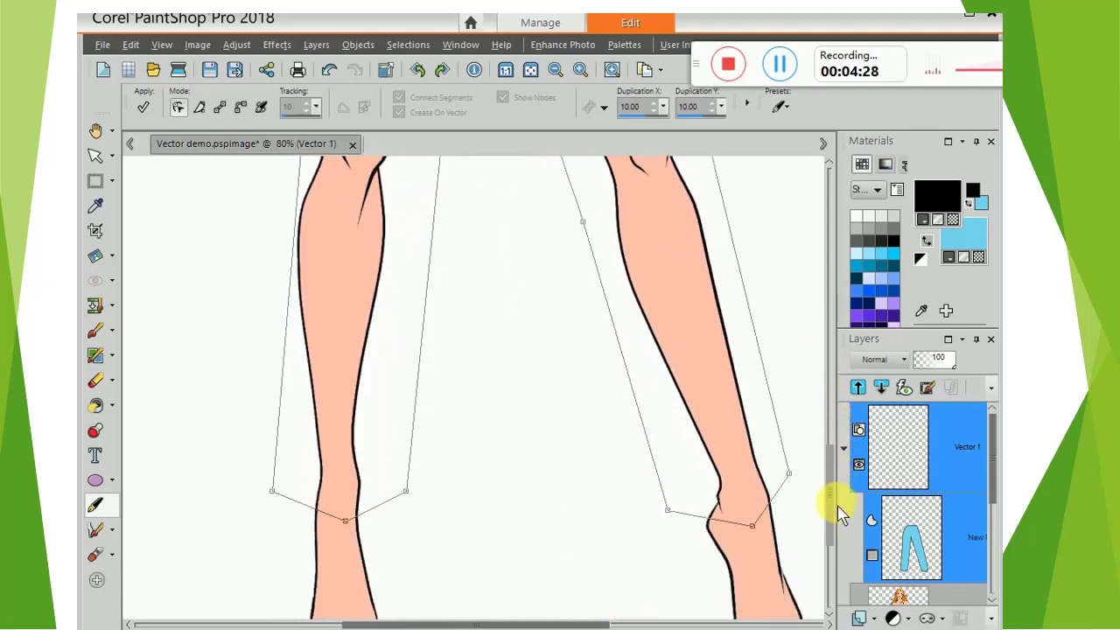
{"action": "right_click", "coordinate": [347, 525]}
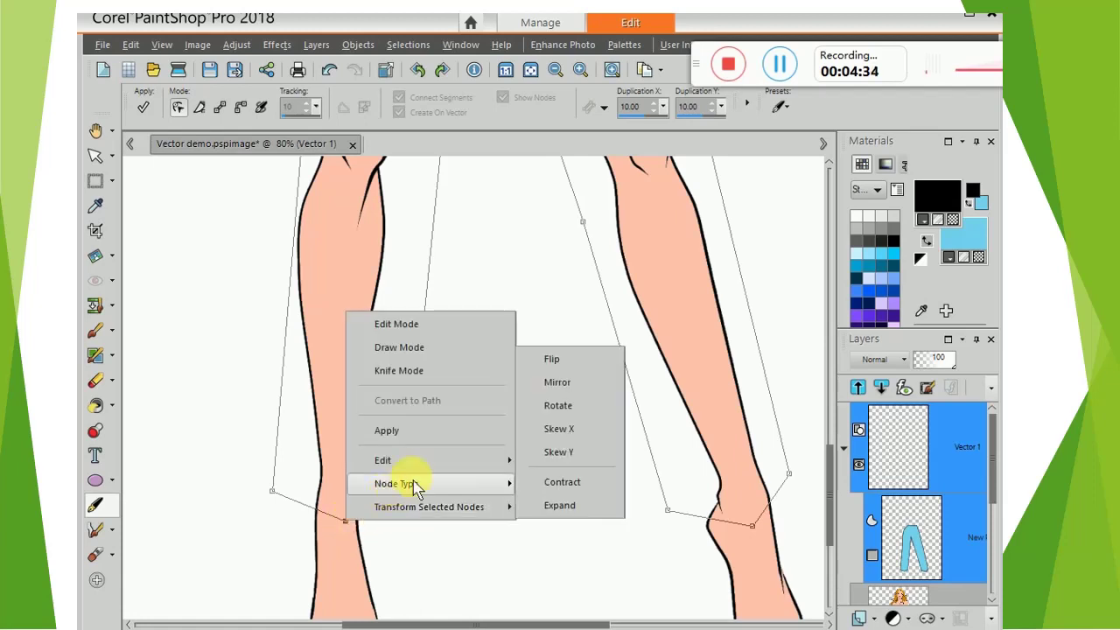
{"action": "mouse_move", "coordinate": [424, 491]}
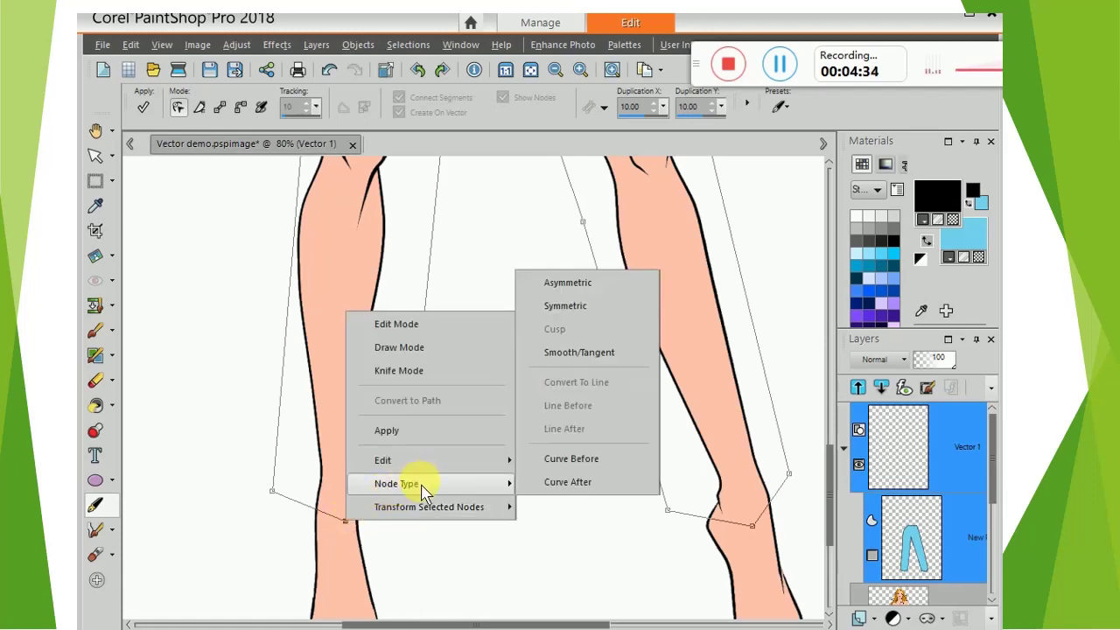
{"action": "left_click", "coordinate": [595, 324]}
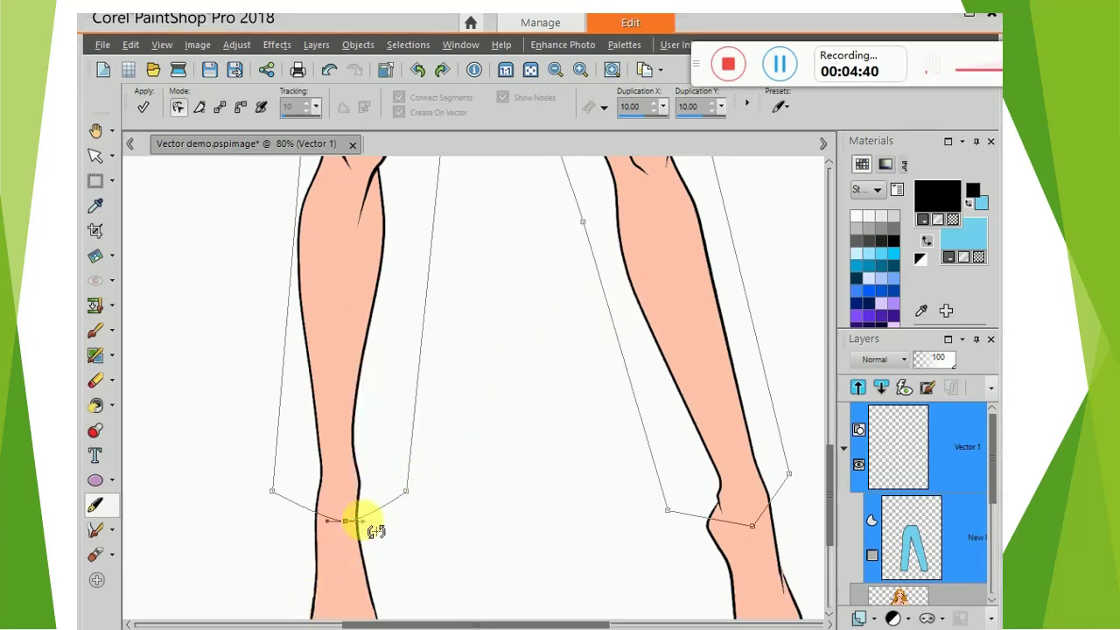
{"action": "left_click_drag", "start_coordinate": [374, 531], "coordinate": [434, 535]}
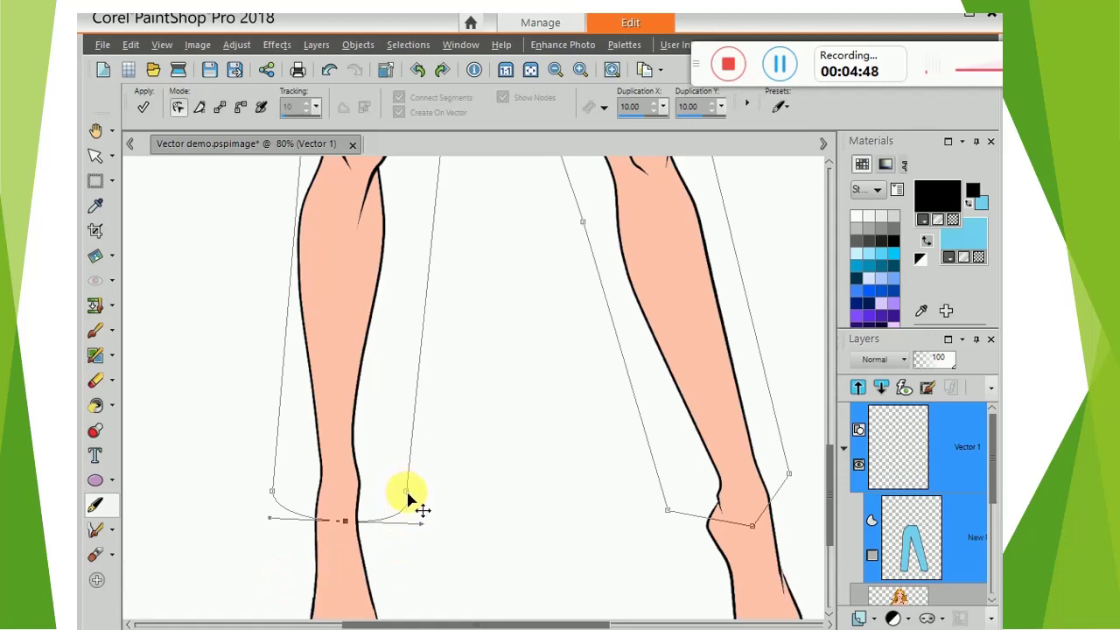
Flare the left-hand trouser leg by moving both hem corners outward, and deepen the hem curve by lowering and stretching its middle node.
{"action": "left_click_drag", "start_coordinate": [407, 496], "coordinate": [509, 528]}
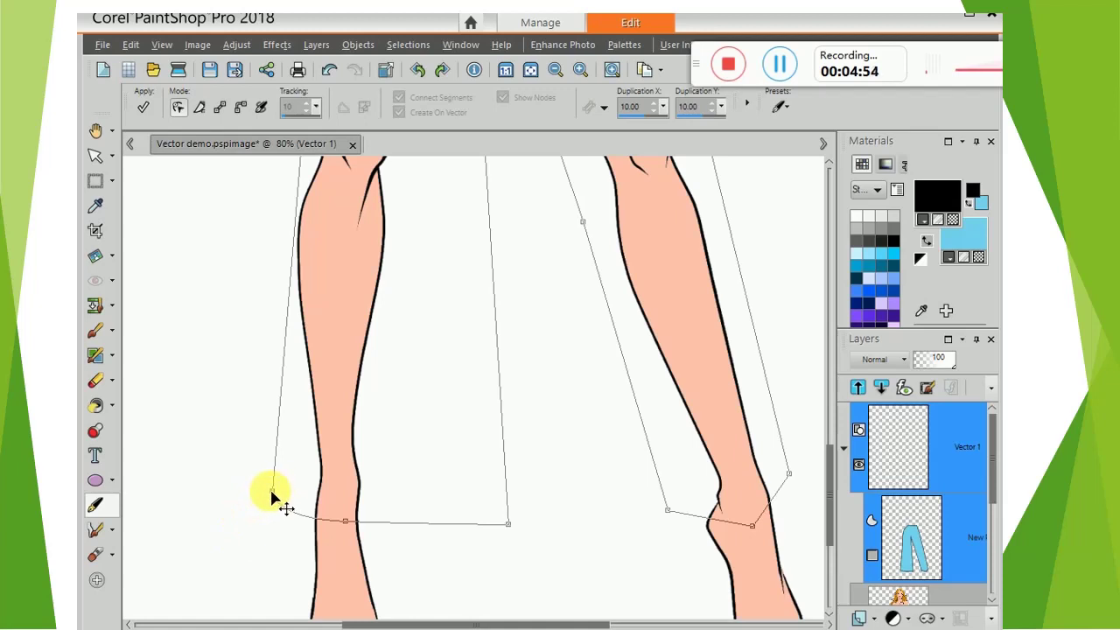
{"action": "left_click_drag", "start_coordinate": [272, 495], "coordinate": [230, 507]}
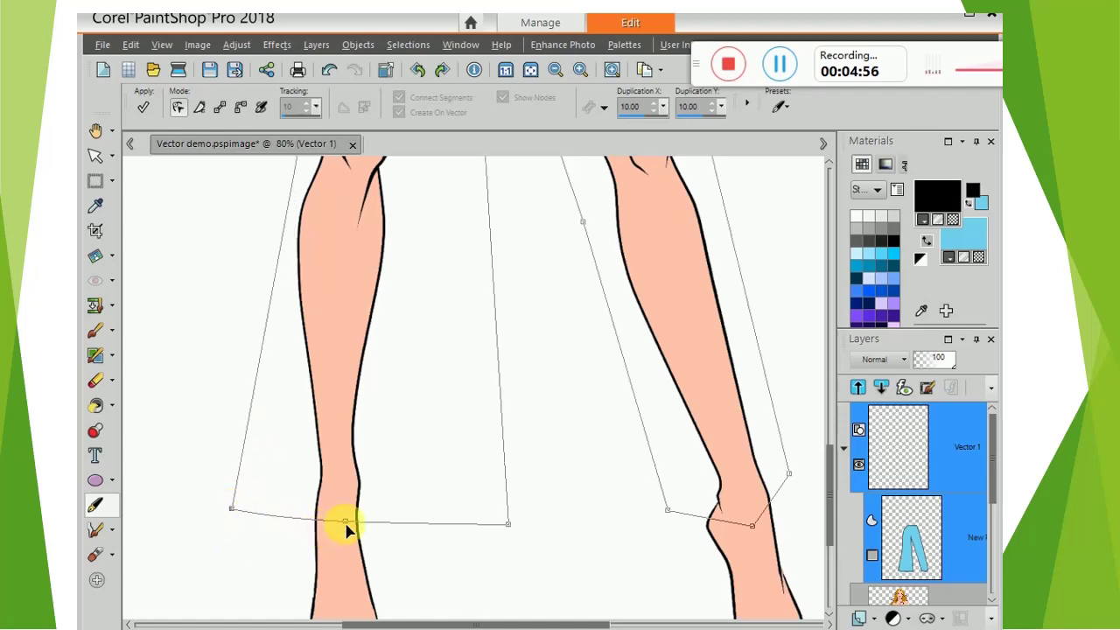
{"action": "left_click_drag", "start_coordinate": [345, 522], "coordinate": [337, 558]}
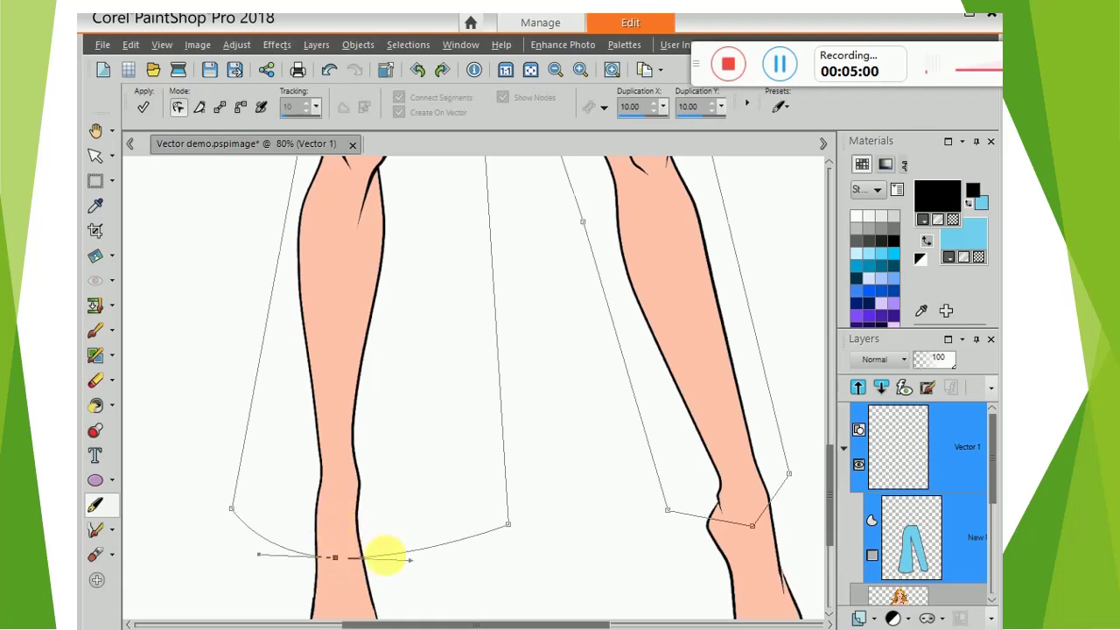
{"action": "left_click_drag", "start_coordinate": [408, 560], "coordinate": [437, 567]}
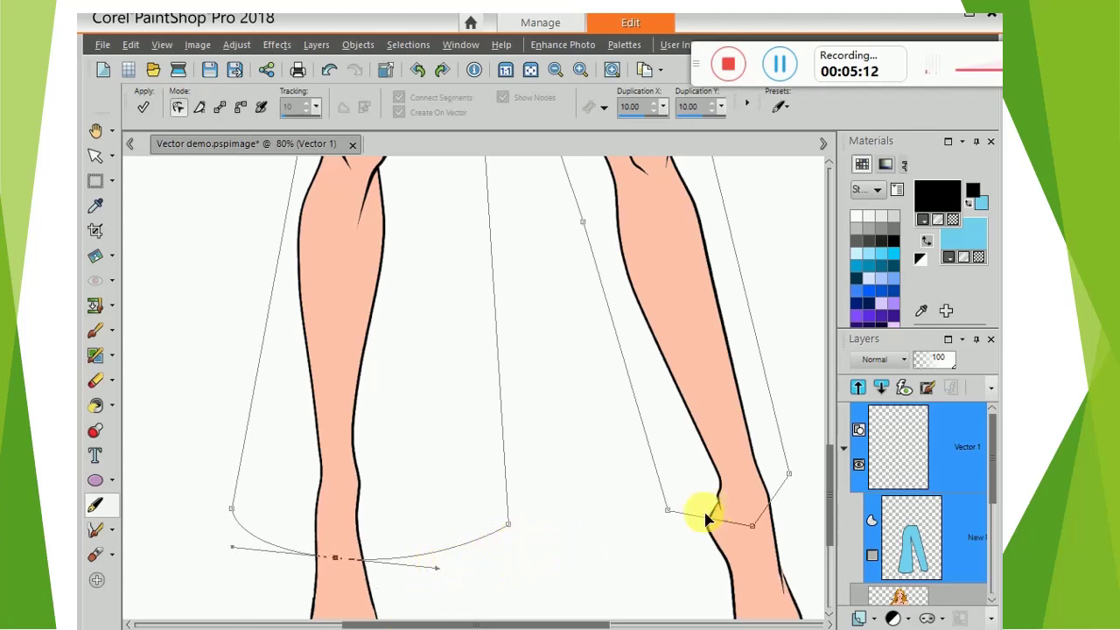
Move the right-hand leg's inner hem corner and knee node towards the other leg, and make its middle hem node Symmetric.
{"action": "left_click_drag", "start_coordinate": [667, 513], "coordinate": [562, 531]}
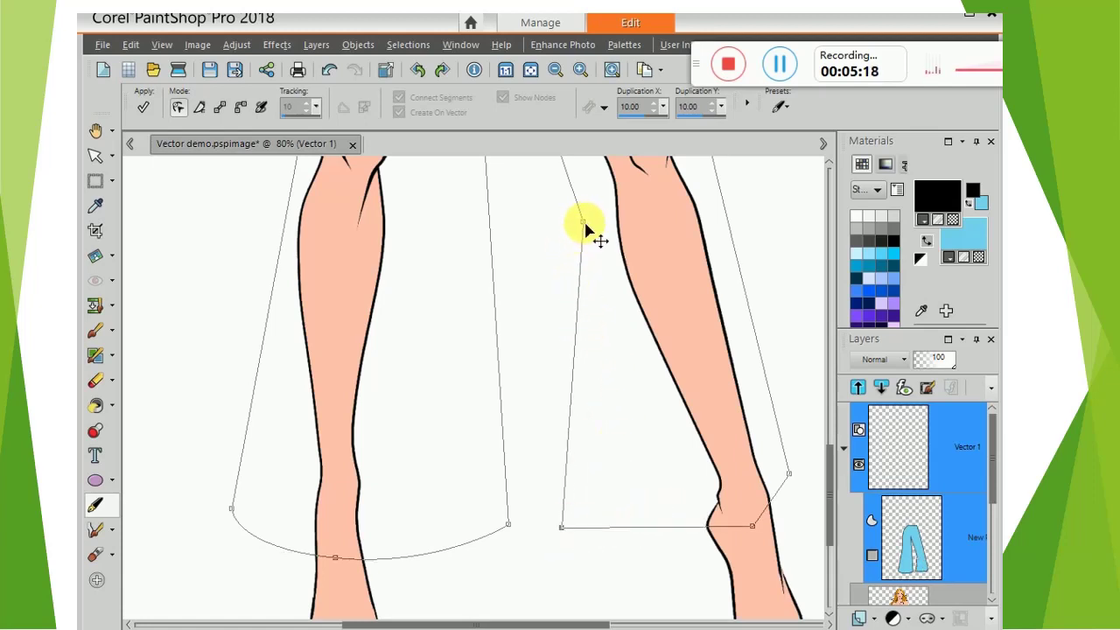
{"action": "left_click_drag", "start_coordinate": [582, 224], "coordinate": [537, 242]}
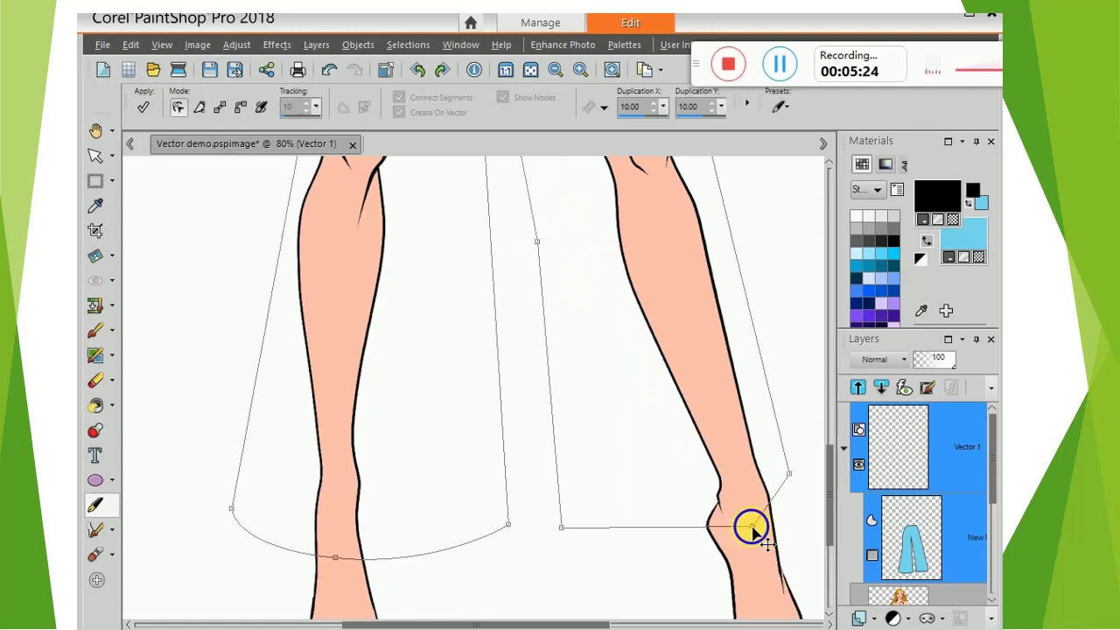
{"action": "right_click", "coordinate": [751, 527]}
{"action": "mouse_move", "coordinate": [831, 498]}
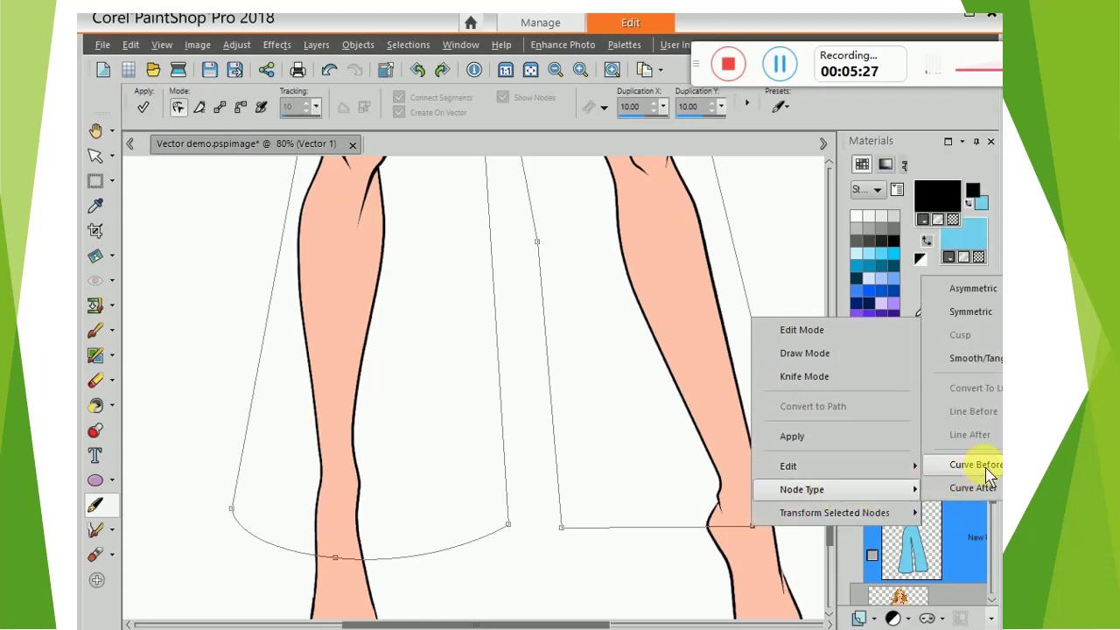
{"action": "left_click", "coordinate": [985, 318]}
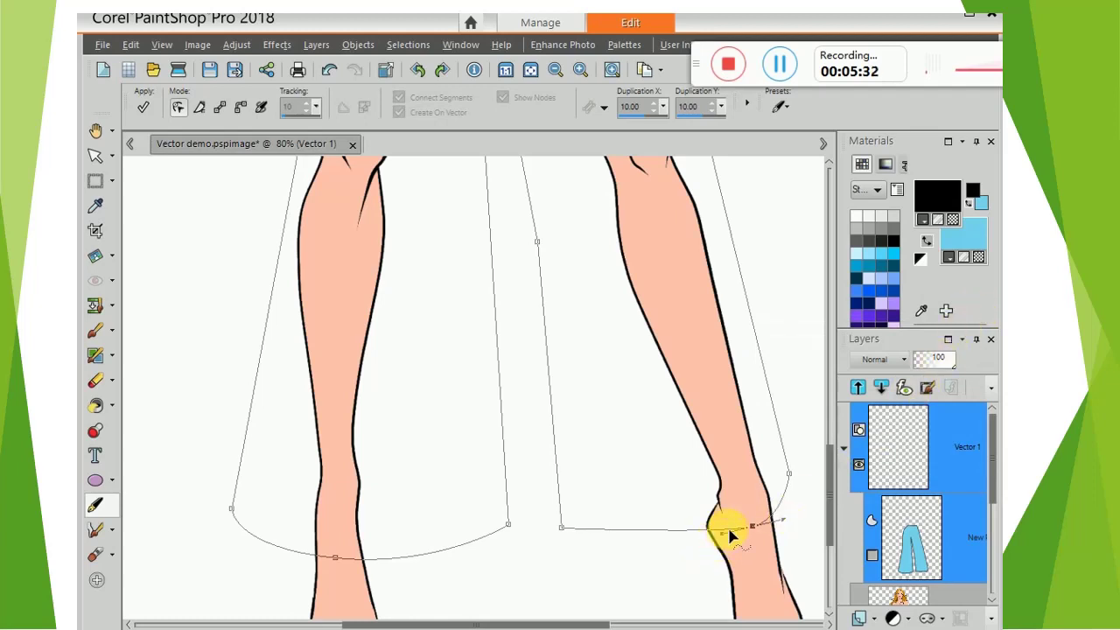
Shape the right-hand leg's hem curve by adjusting the middle node's handles and position and moving the outer corner outward.
{"action": "left_click_drag", "start_coordinate": [721, 533], "coordinate": [654, 549]}
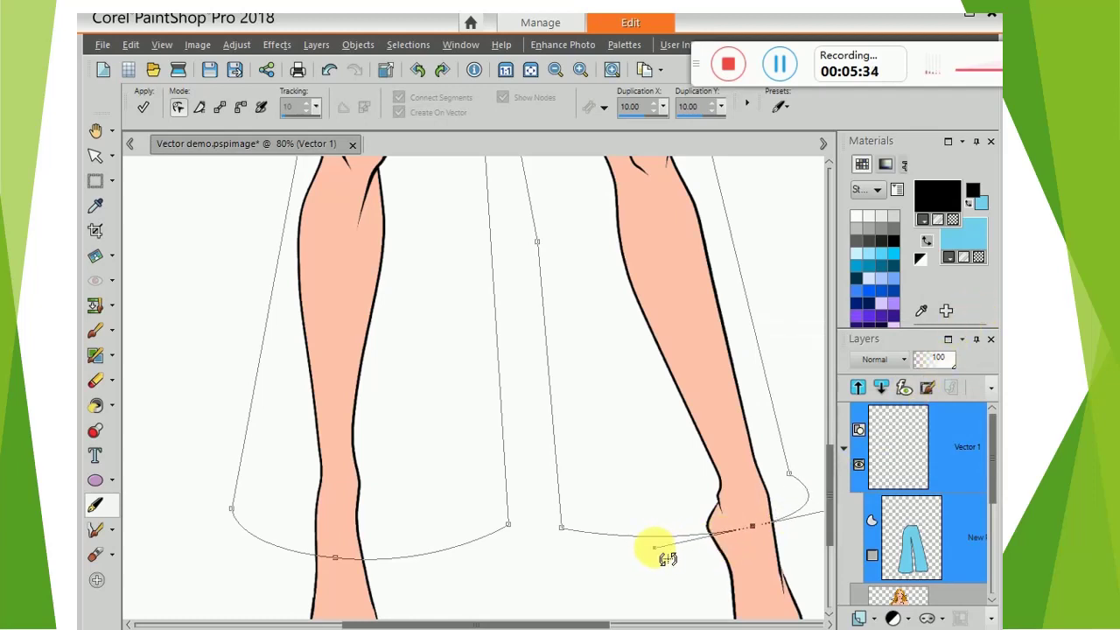
{"action": "left_click_drag", "start_coordinate": [822, 514], "coordinate": [819, 507]}
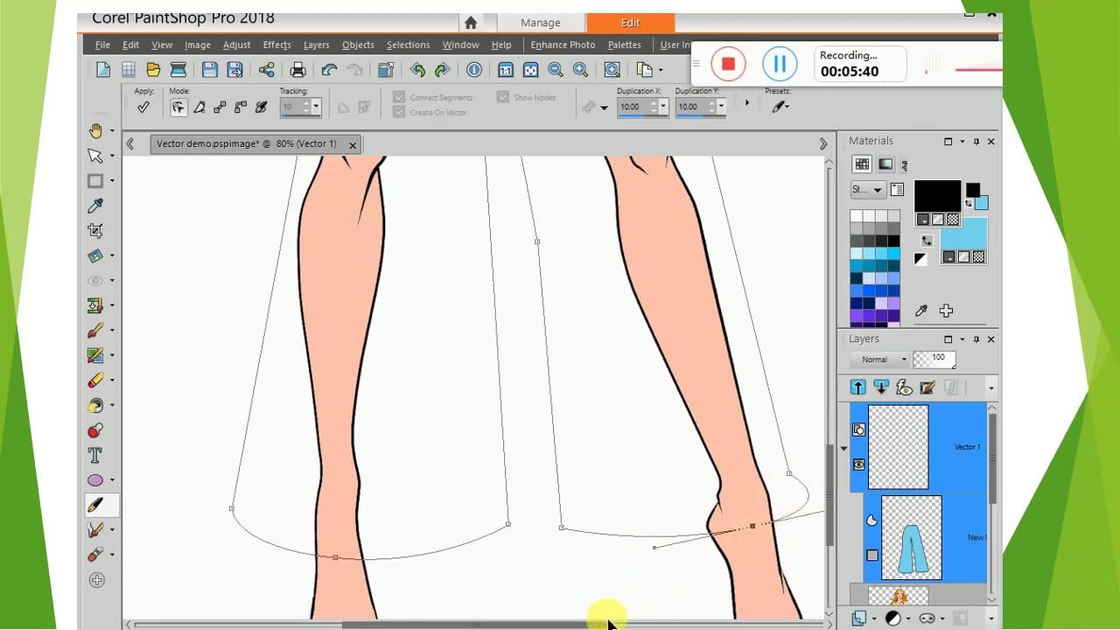
{"action": "left_click_drag", "start_coordinate": [593, 623], "coordinate": [645, 600]}
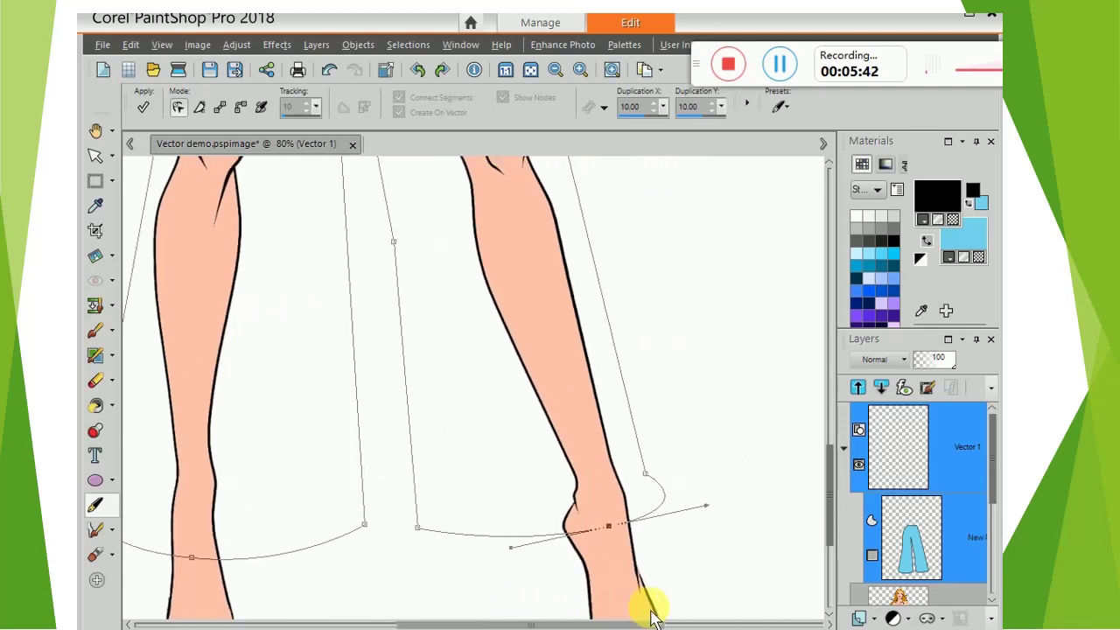
{"action": "left_click_drag", "start_coordinate": [683, 520], "coordinate": [646, 523]}
{"action": "left_click_drag", "start_coordinate": [647, 479], "coordinate": [682, 498]}
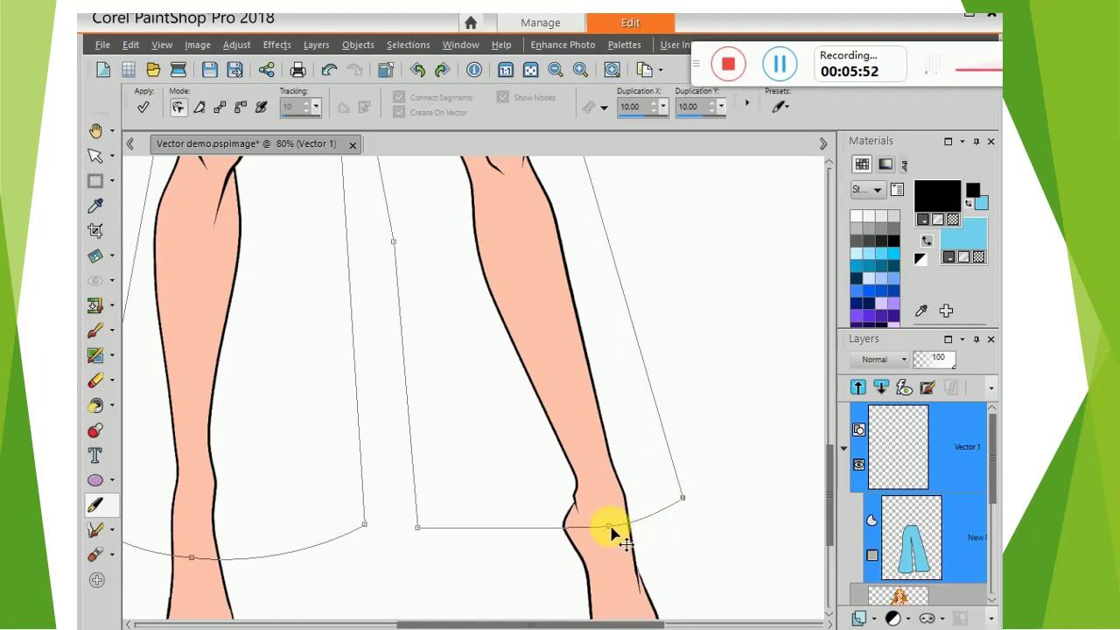
{"action": "left_click_drag", "start_coordinate": [612, 528], "coordinate": [595, 536]}
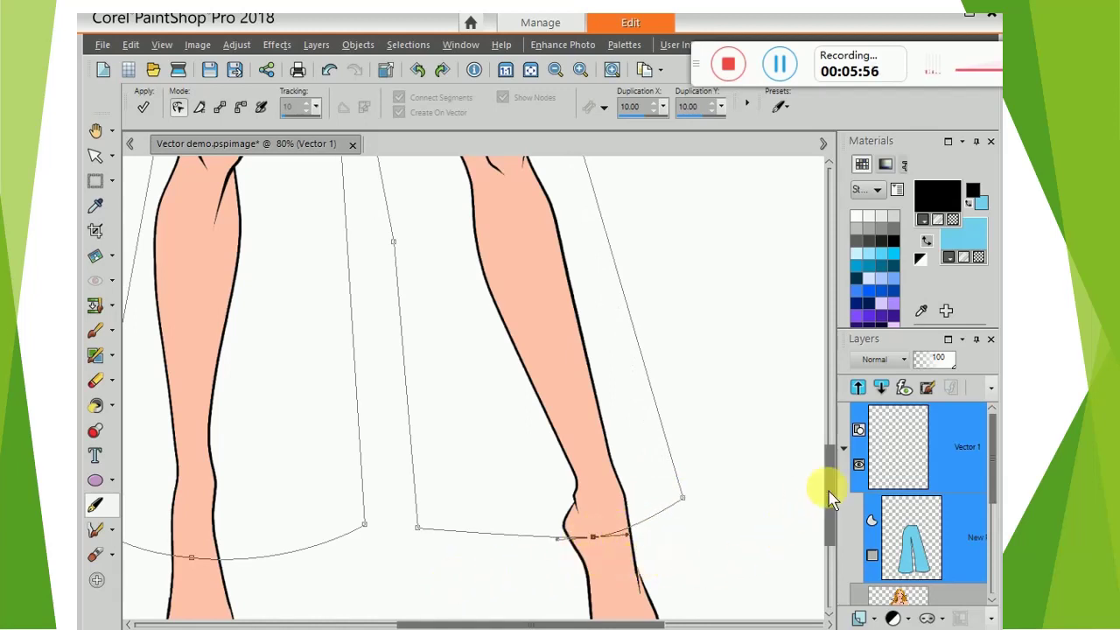
Make the trouser path's artwork visible again and apply the node edits.
{"action": "mouse_move", "coordinate": [831, 493]}
{"action": "left_mouse_down"}
{"action": "mouse_move", "coordinate": [847, 413]}
{"action": "mouse_move", "coordinate": [892, 342]}
{"action": "mouse_move", "coordinate": [889, 370]}
{"action": "left_mouse_up"}
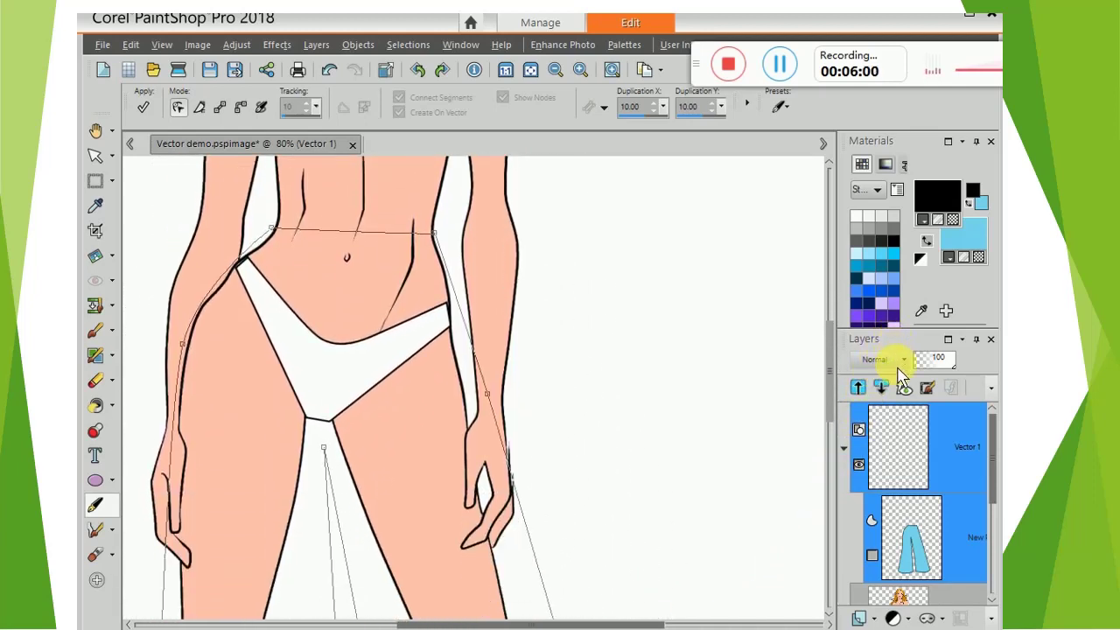
{"action": "left_click", "coordinate": [555, 72]}
{"action": "left_click", "coordinate": [556, 73]}
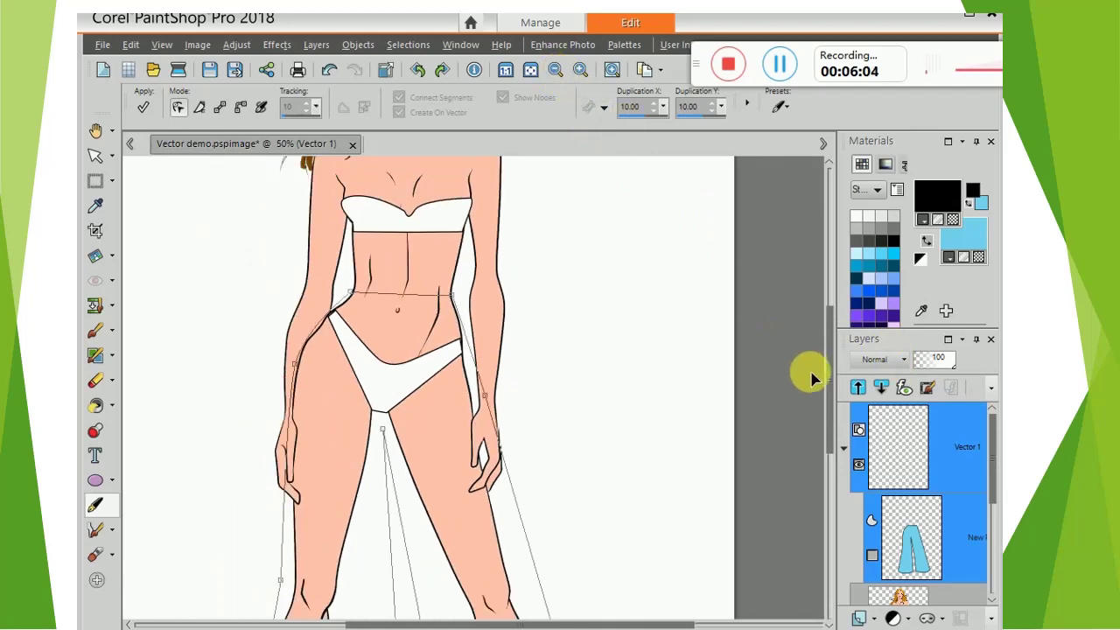
{"action": "left_click", "coordinate": [873, 558]}
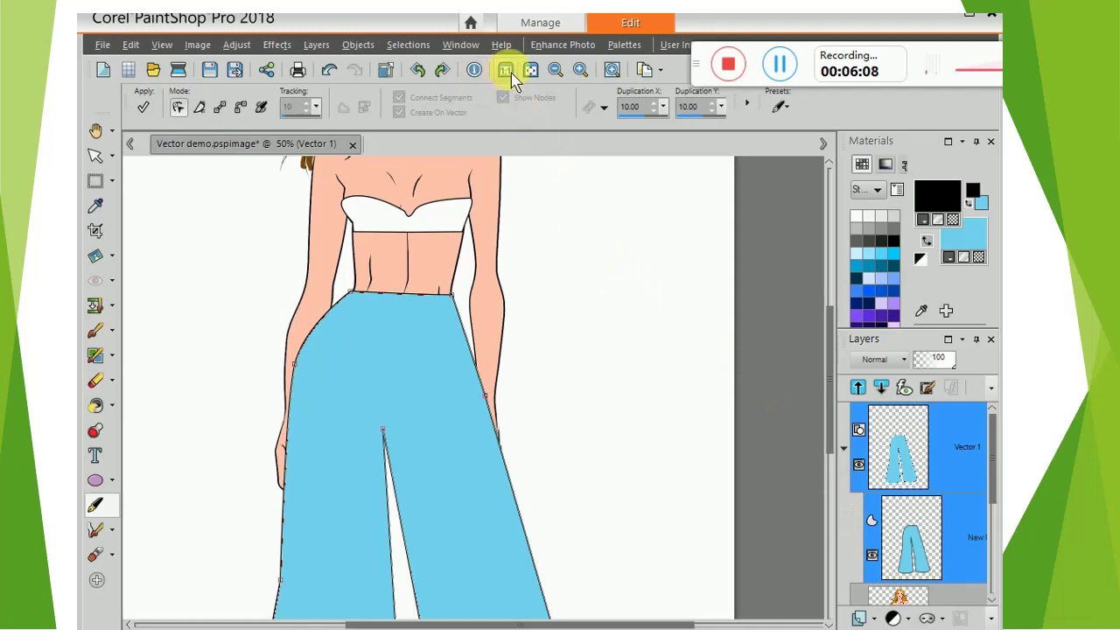
{"action": "left_click", "coordinate": [554, 74]}
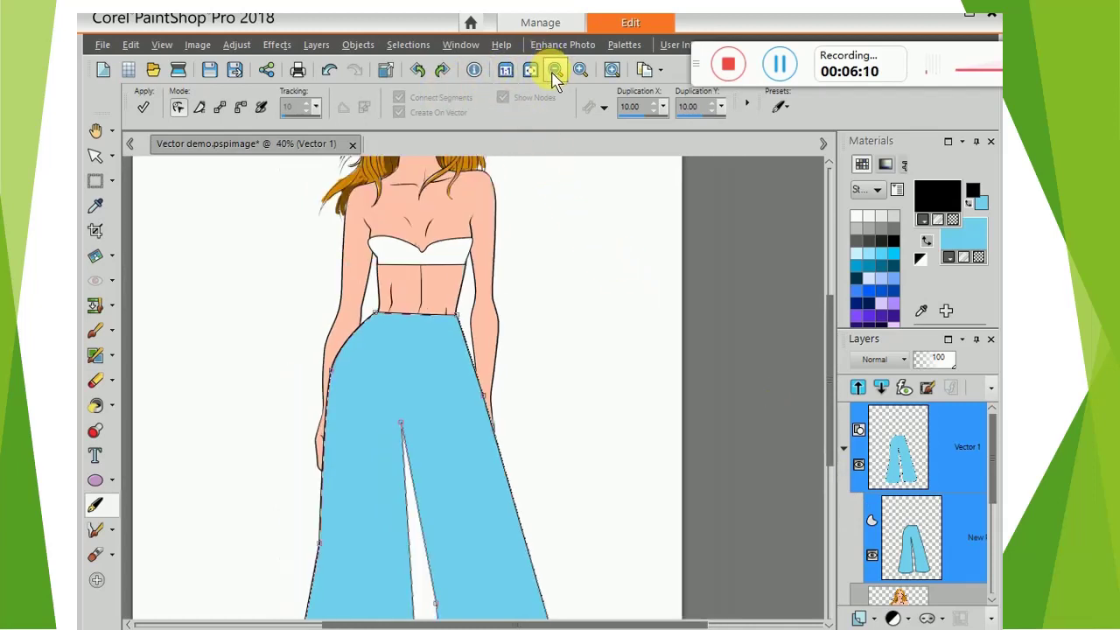
{"action": "left_click", "coordinate": [553, 75]}
{"action": "left_click_drag", "start_coordinate": [831, 359], "coordinate": [830, 379]}
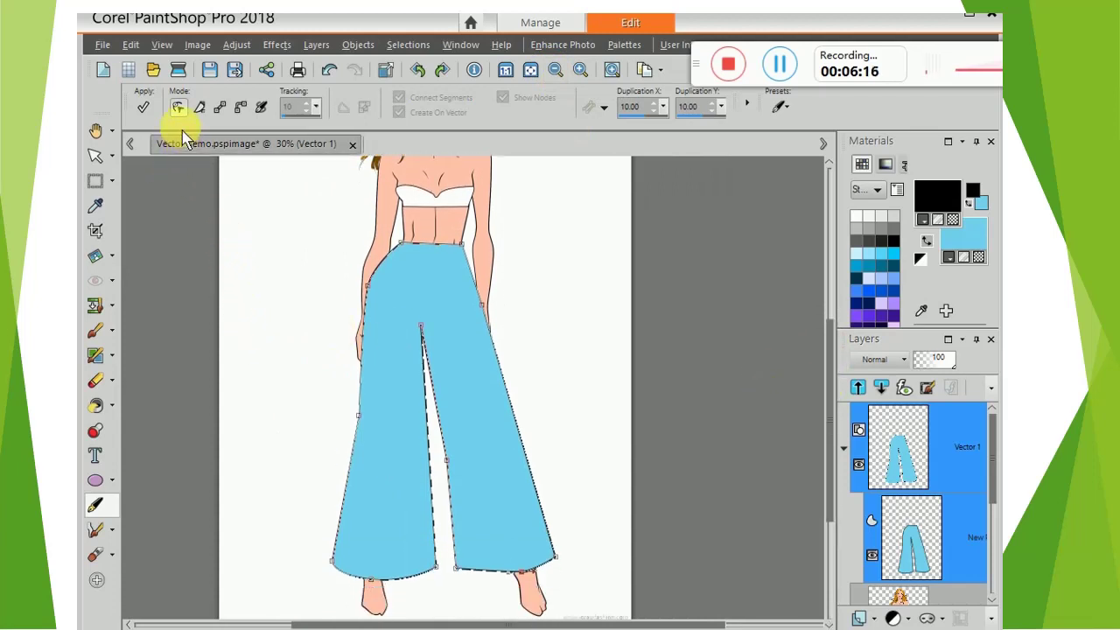
{"action": "left_click", "coordinate": [143, 107]}
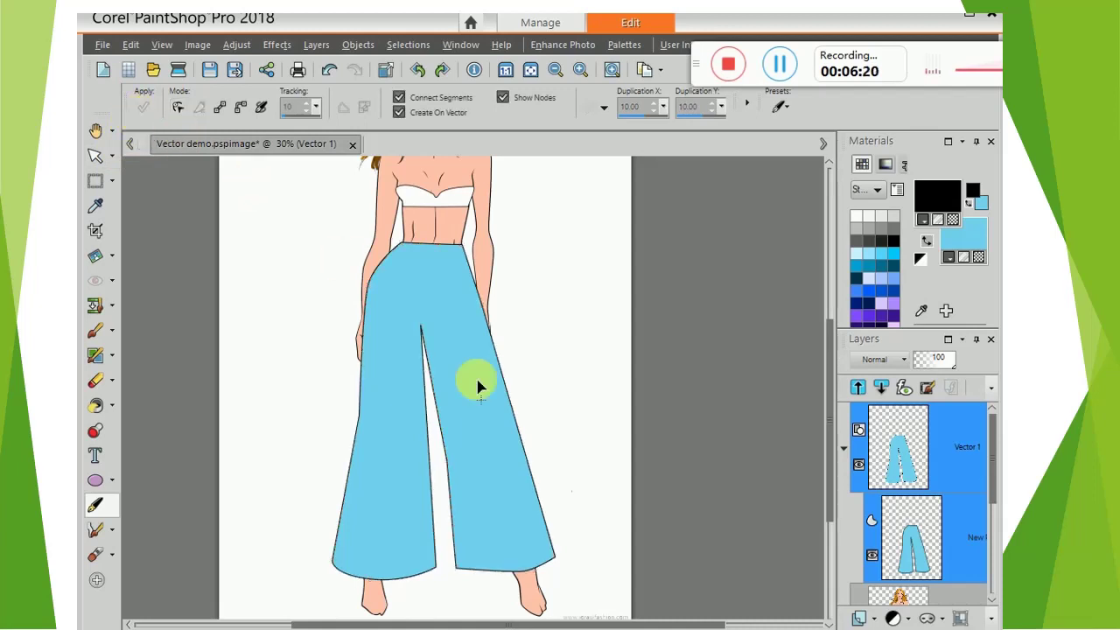
Draw an angled pocket line from the waist to the outer seam on the left-hand hip, with a transparent fill, and apply it.
{"action": "mouse_move", "coordinate": [917, 516]}
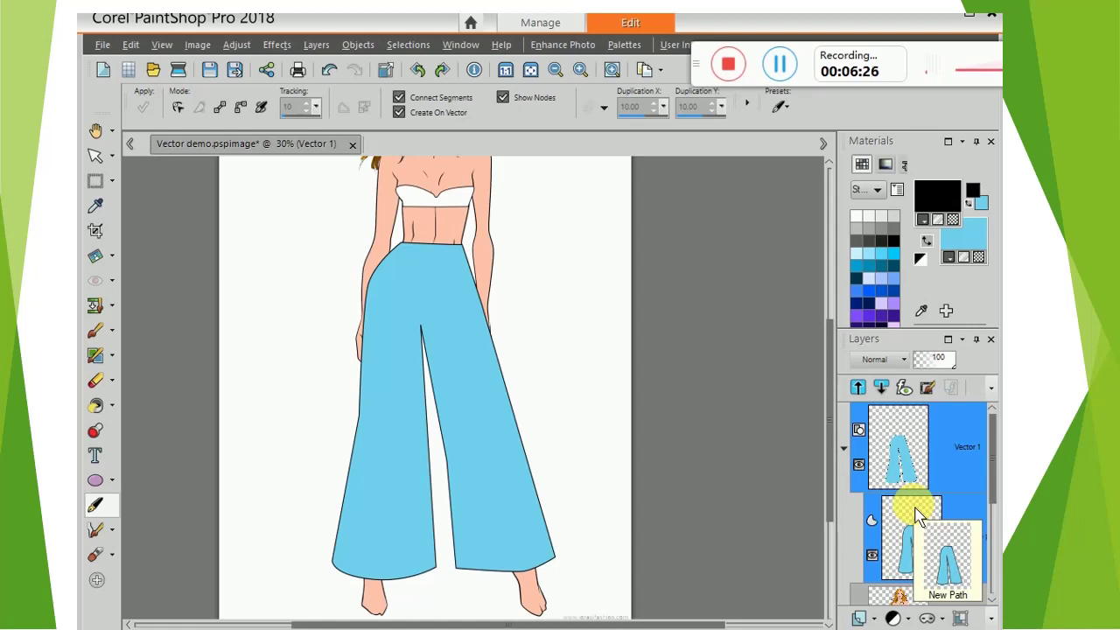
{"action": "left_click", "coordinate": [581, 70]}
{"action": "left_click", "coordinate": [582, 72]}
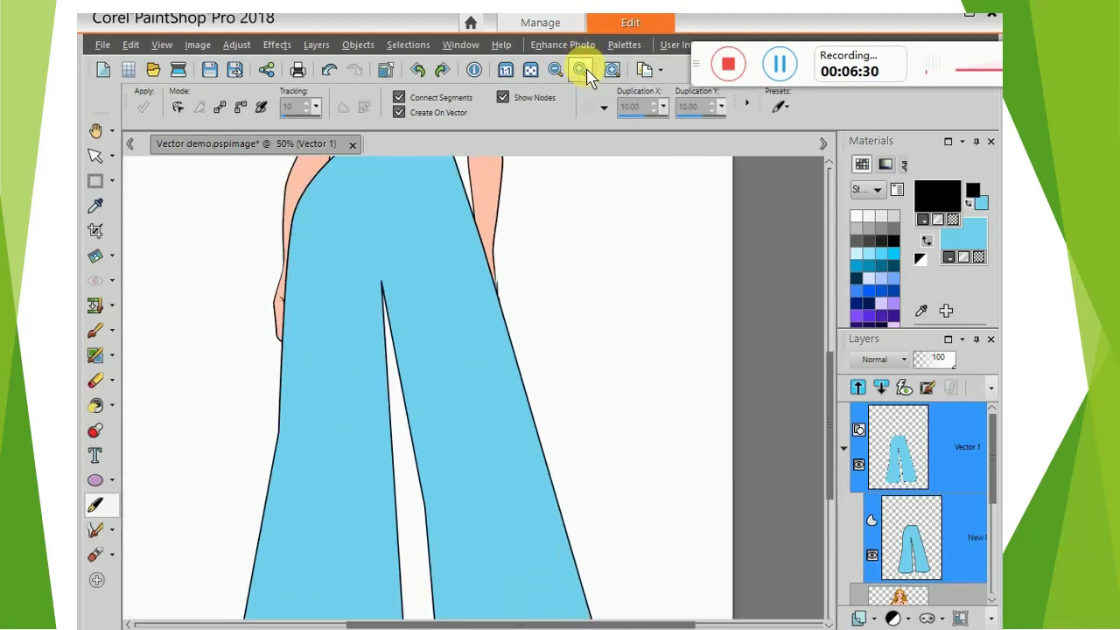
{"action": "left_click", "coordinate": [582, 70]}
{"action": "left_click_drag", "start_coordinate": [837, 420], "coordinate": [857, 353]}
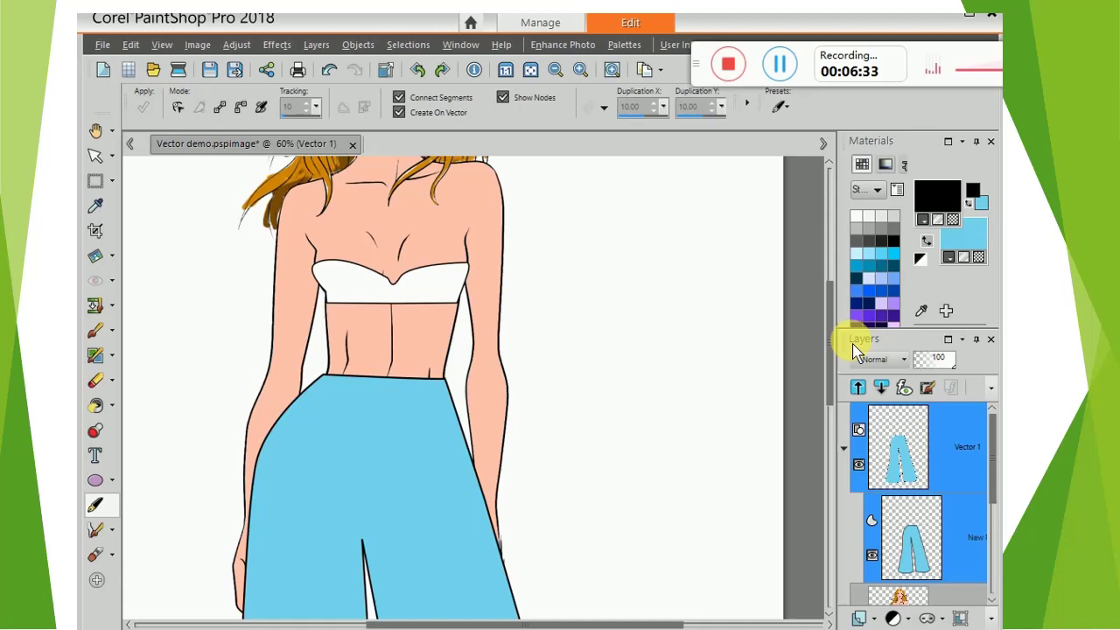
{"action": "left_click", "coordinate": [978, 258]}
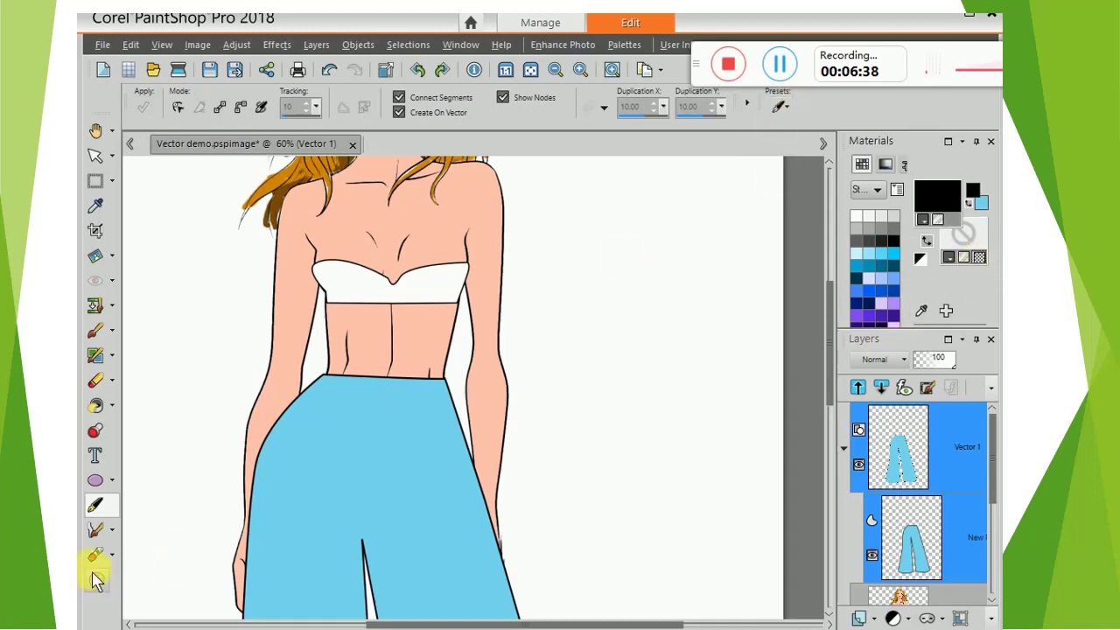
{"action": "left_click", "coordinate": [328, 380]}
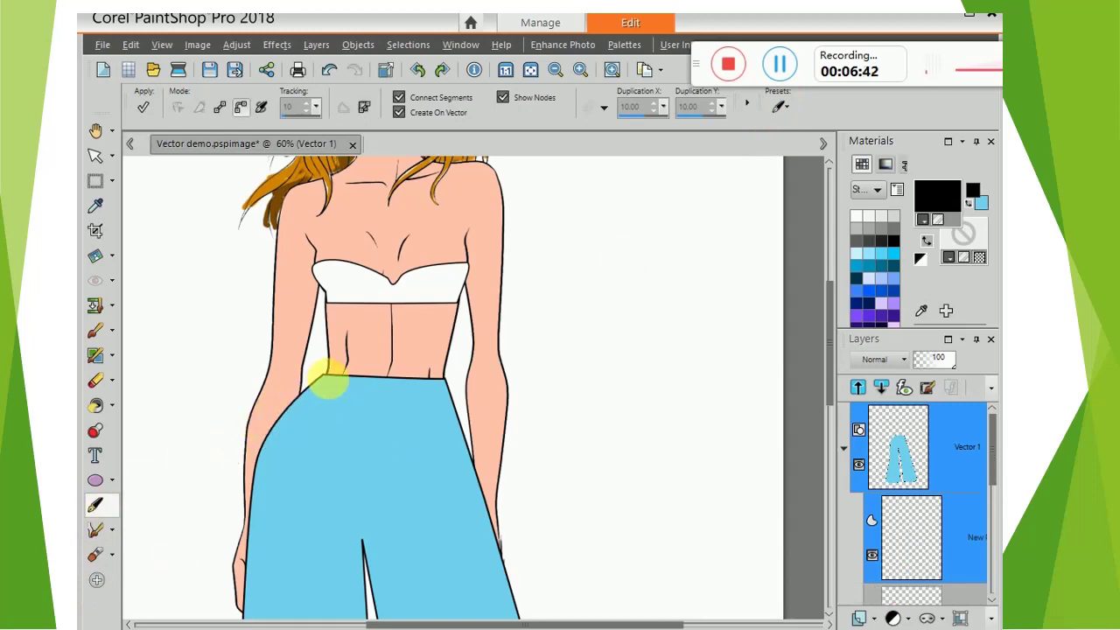
{"action": "left_click", "coordinate": [310, 459]}
{"action": "left_click", "coordinate": [250, 492]}
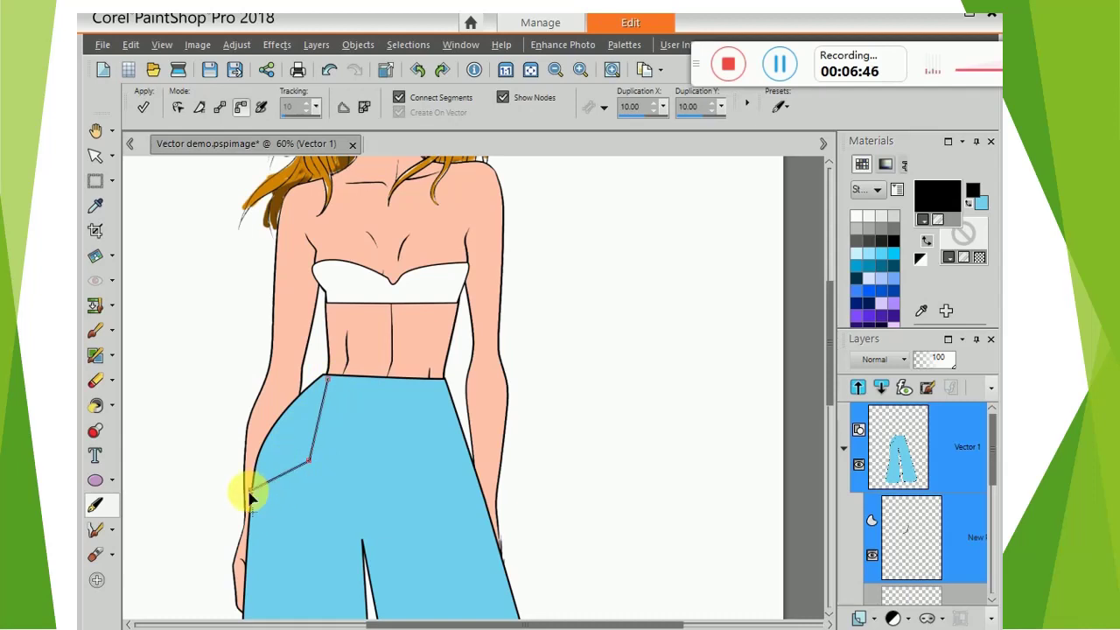
{"action": "left_click", "coordinate": [143, 107]}
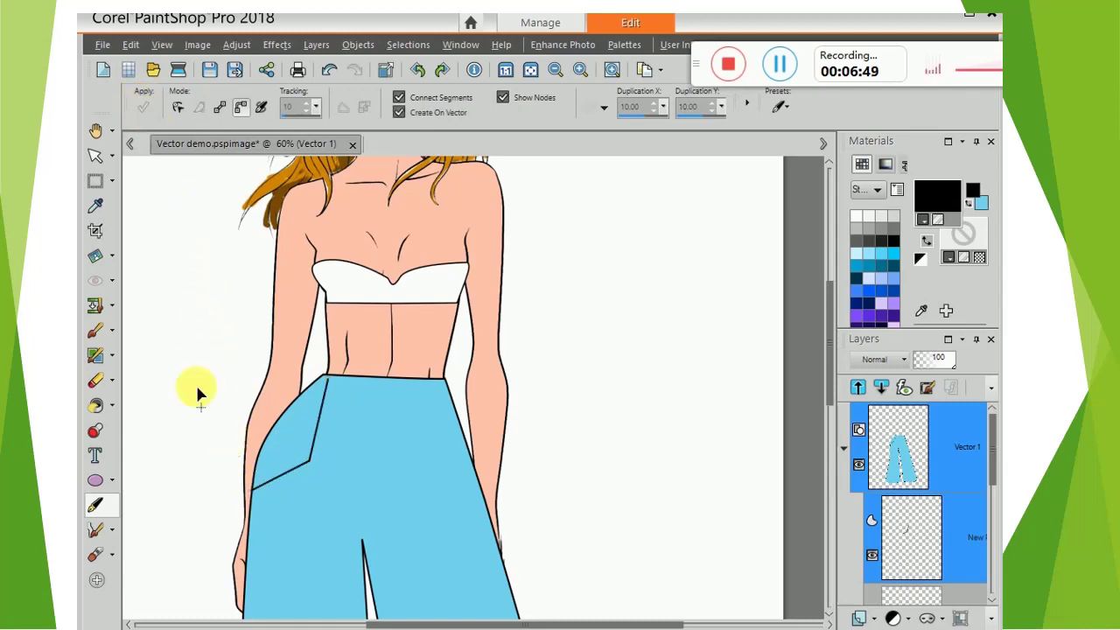
Draw a matching angled pocket line from the waist towards the outer seam on the right-hand hip and apply it.
{"action": "left_click", "coordinate": [429, 381]}
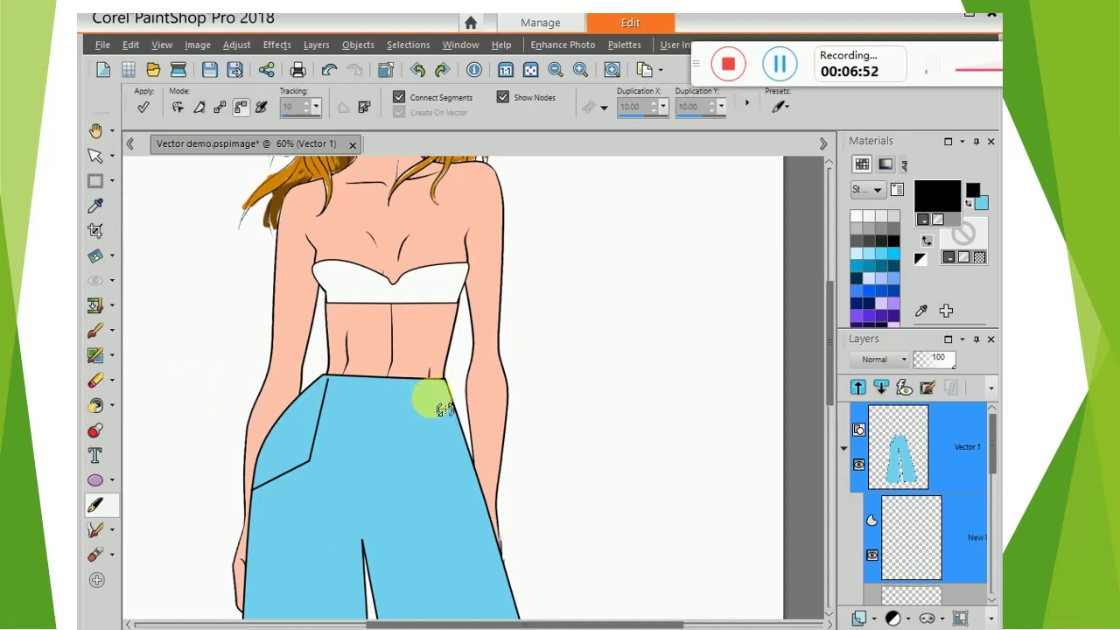
{"action": "left_click", "coordinate": [428, 467]}
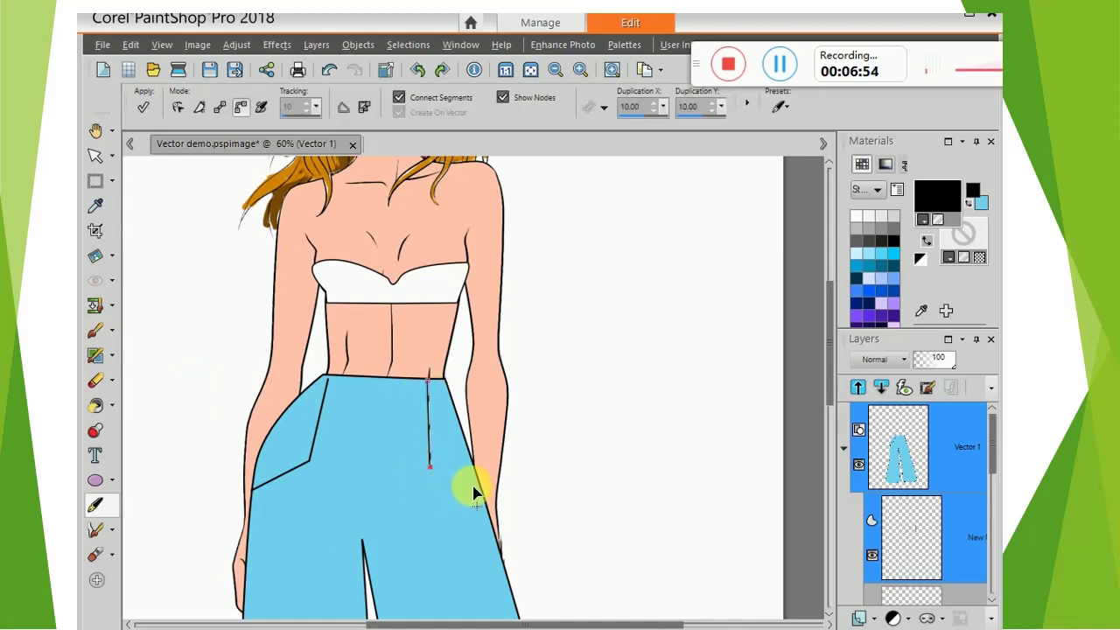
{"action": "left_click", "coordinate": [473, 482]}
{"action": "left_click", "coordinate": [143, 107]}
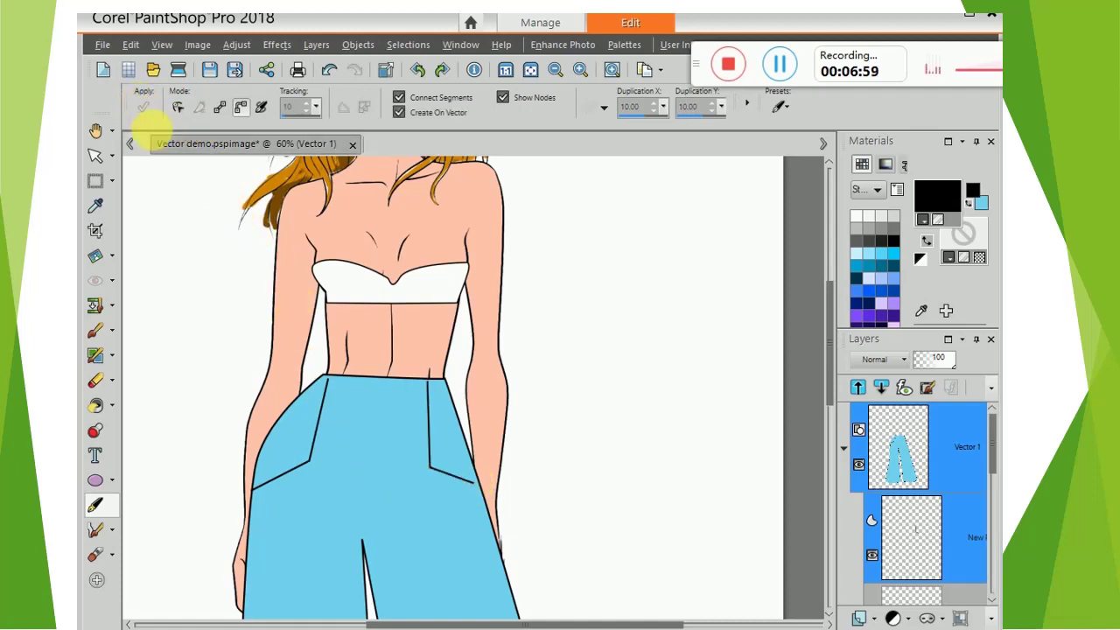
Hide the right-hand pocket path's artwork and open its nodes in Edit Mode.
{"action": "left_click", "coordinate": [579, 70]}
{"action": "left_click", "coordinate": [579, 70]}
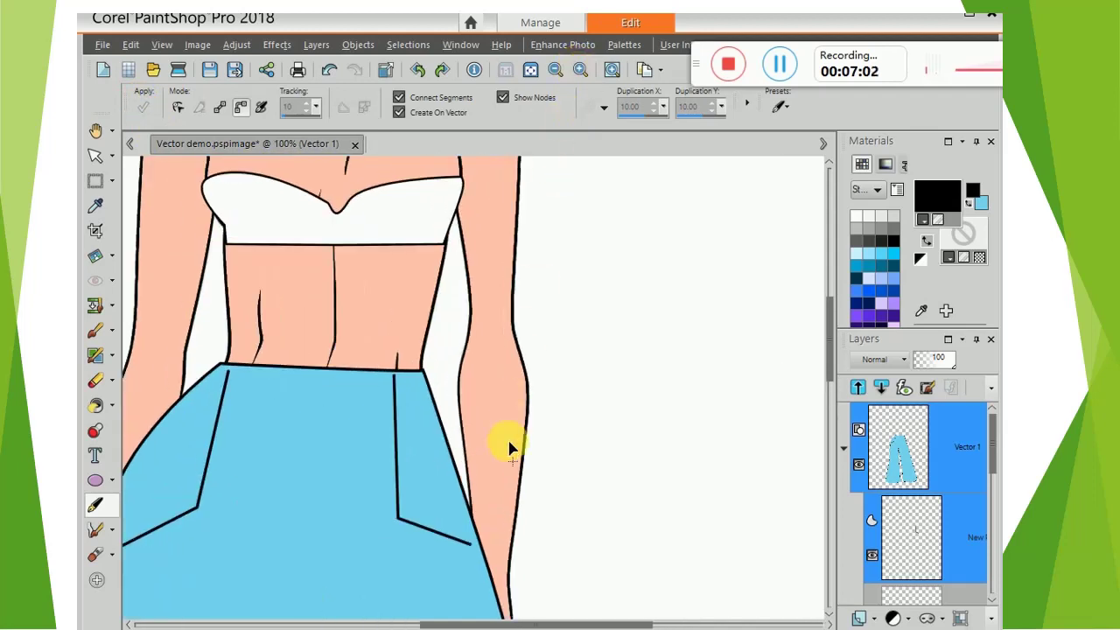
{"action": "left_click_drag", "start_coordinate": [470, 624], "coordinate": [423, 626]}
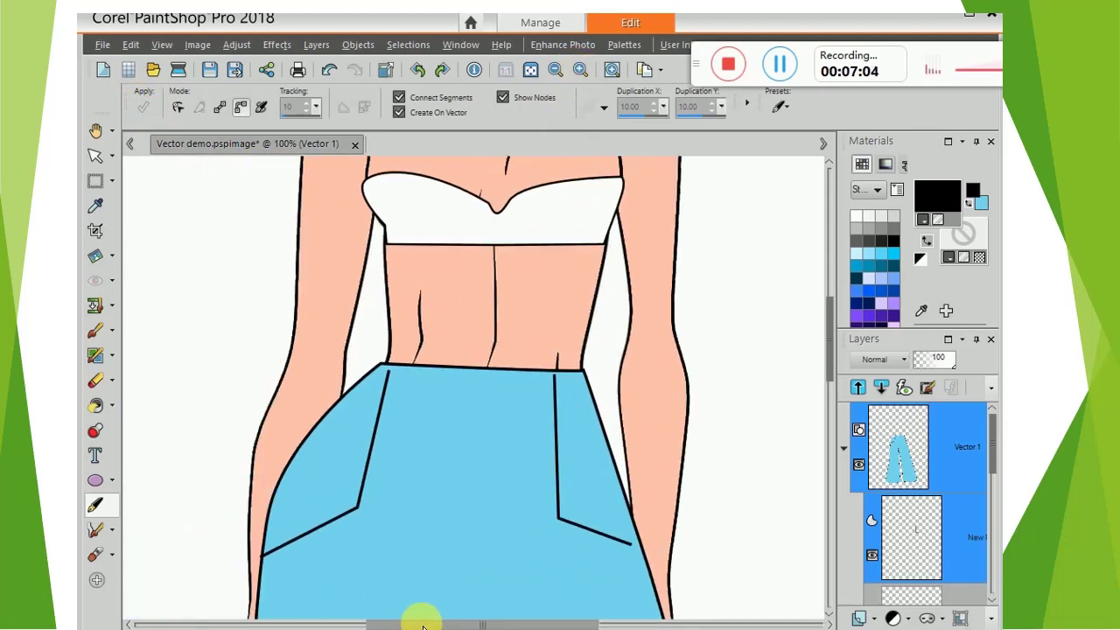
{"action": "left_click", "coordinate": [872, 554]}
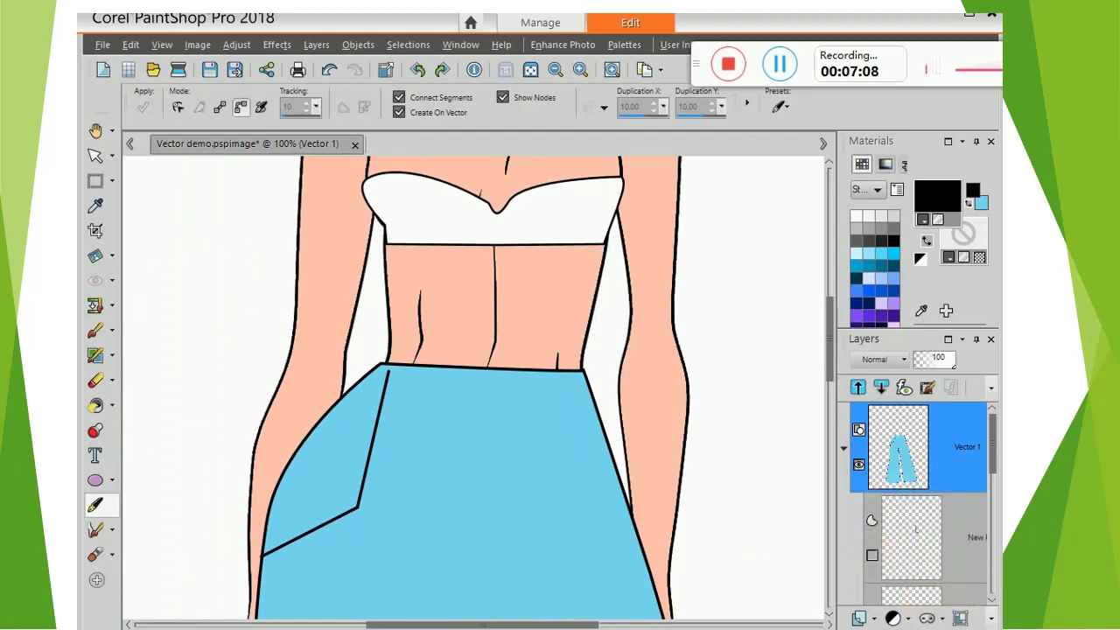
{"action": "left_click", "coordinate": [953, 547]}
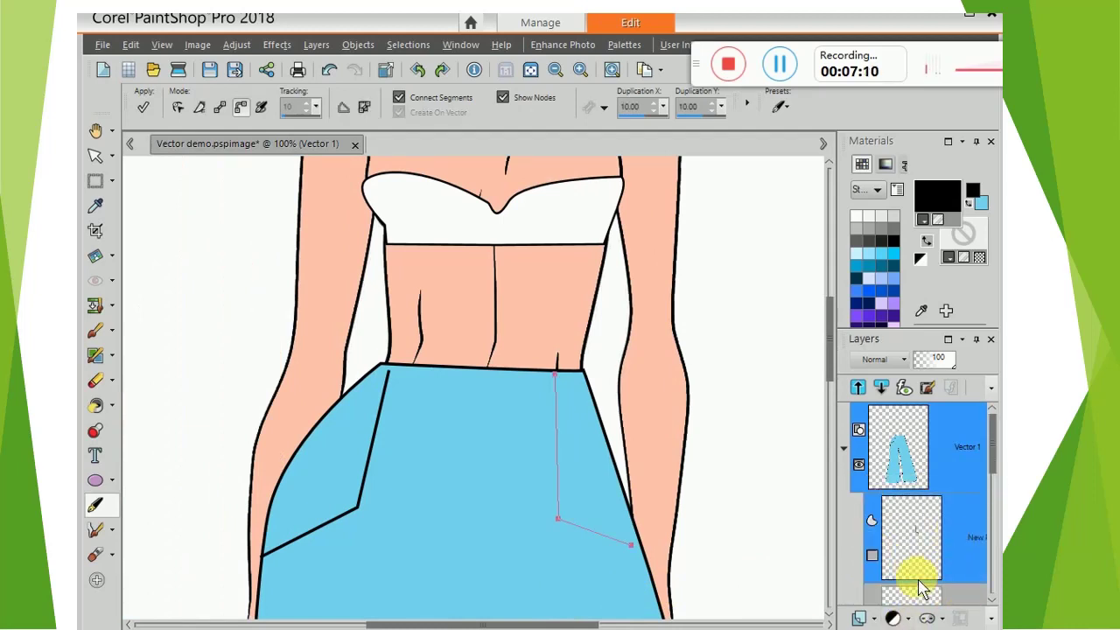
{"action": "left_click", "coordinate": [442, 520]}
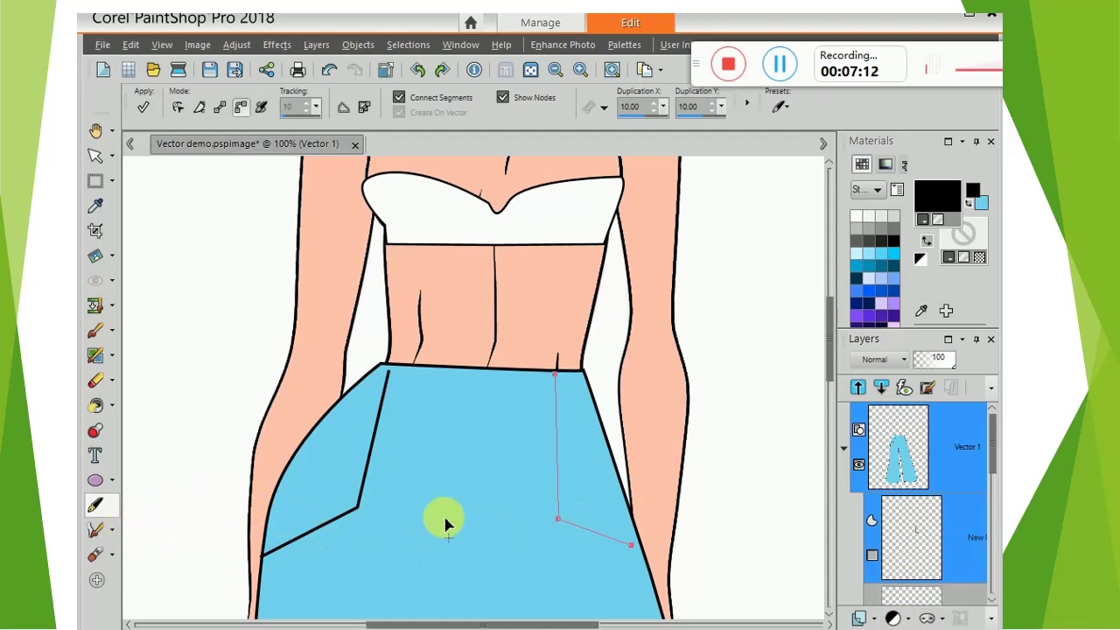
{"action": "left_click", "coordinate": [178, 108]}
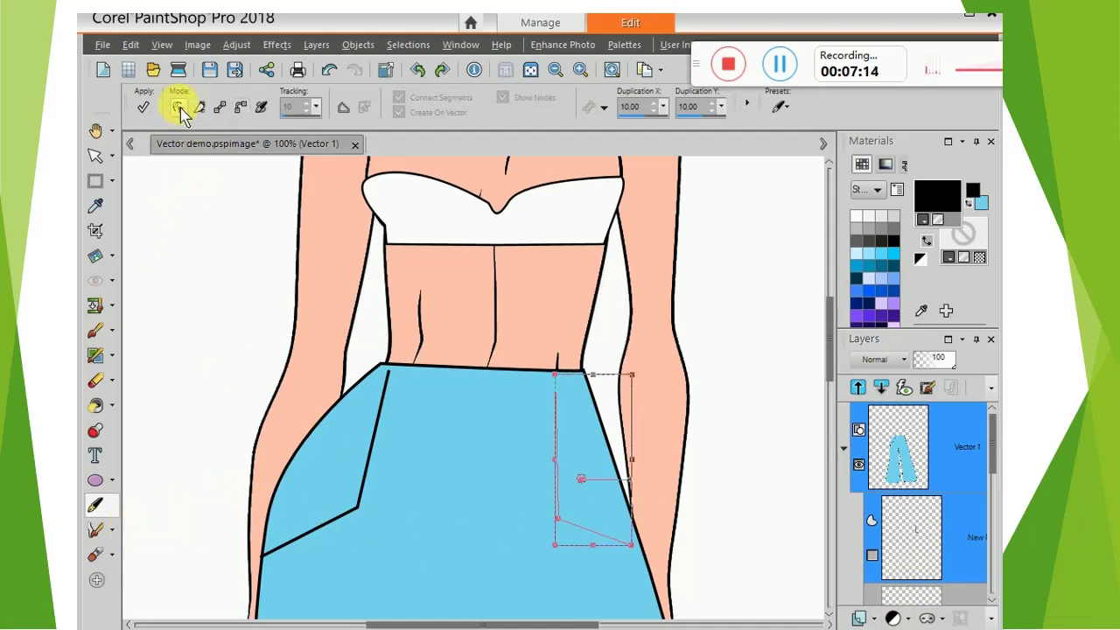
Make the right-hand pocket's corner node Symmetric, apply the curve, and make the pocket path's artwork visible again.
{"action": "left_click", "coordinate": [413, 318]}
{"action": "left_click", "coordinate": [527, 486]}
{"action": "left_click", "coordinate": [559, 543]}
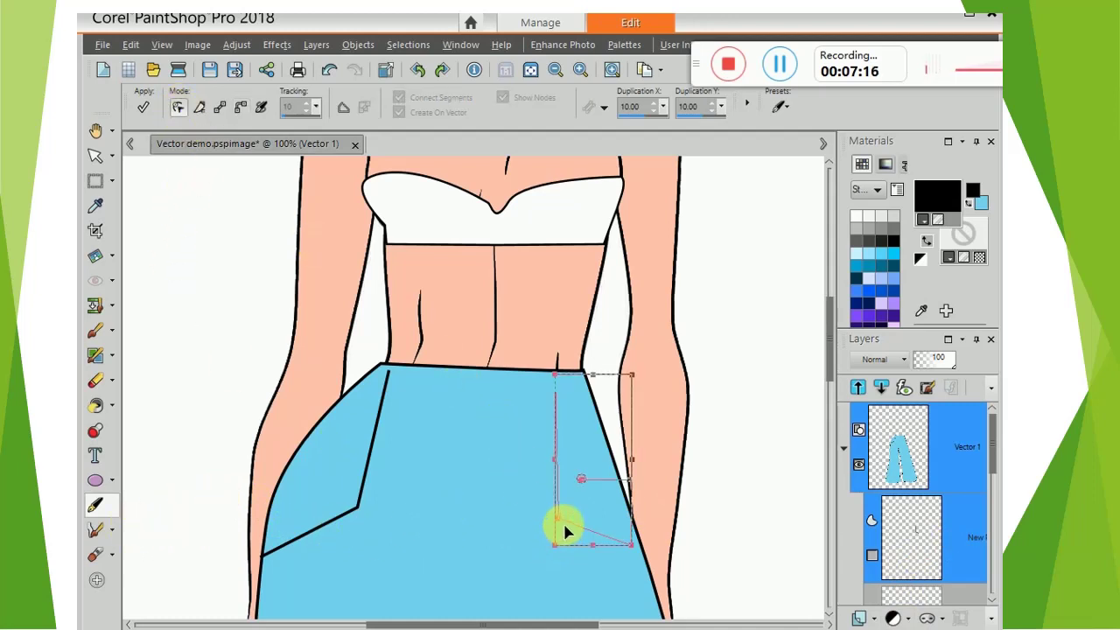
{"action": "left_click", "coordinate": [559, 519]}
{"action": "right_click", "coordinate": [559, 520]}
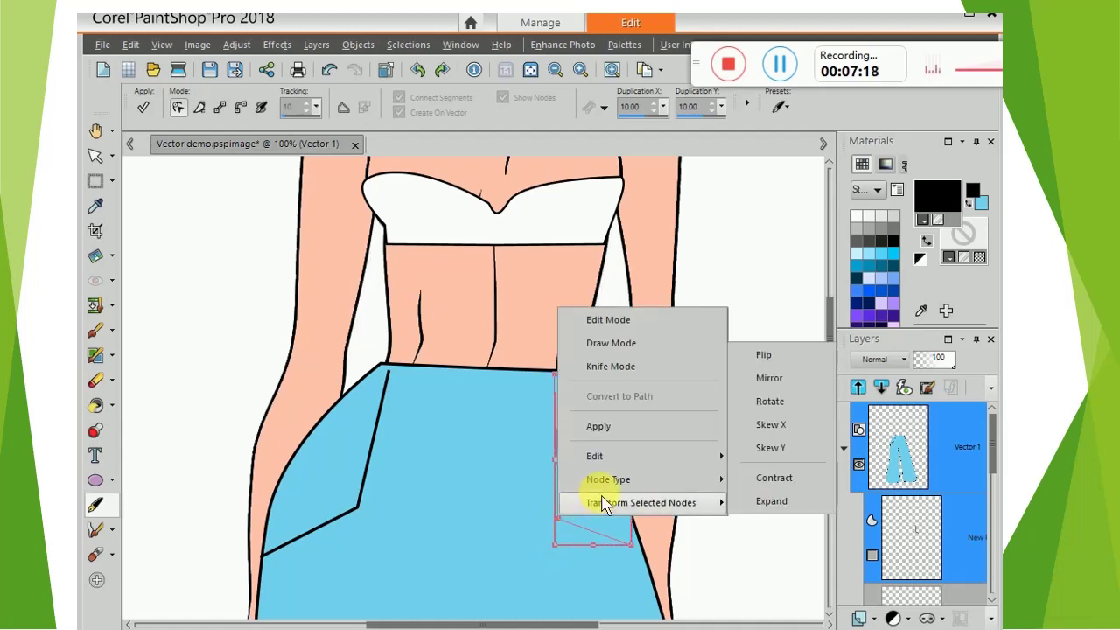
{"action": "mouse_move", "coordinate": [633, 482]}
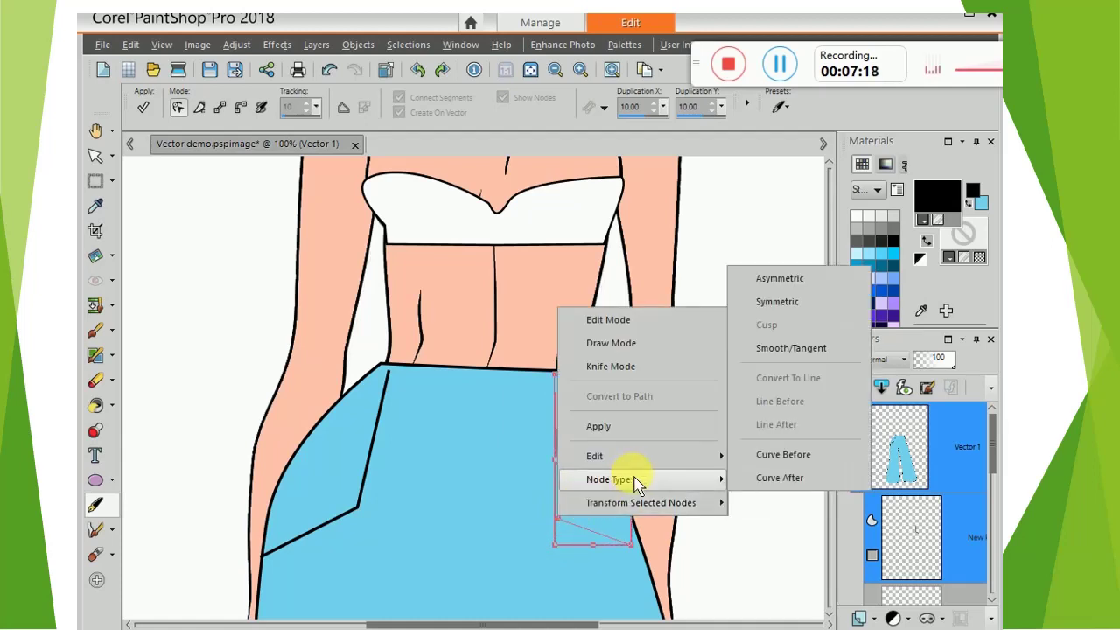
{"action": "left_click", "coordinate": [781, 303]}
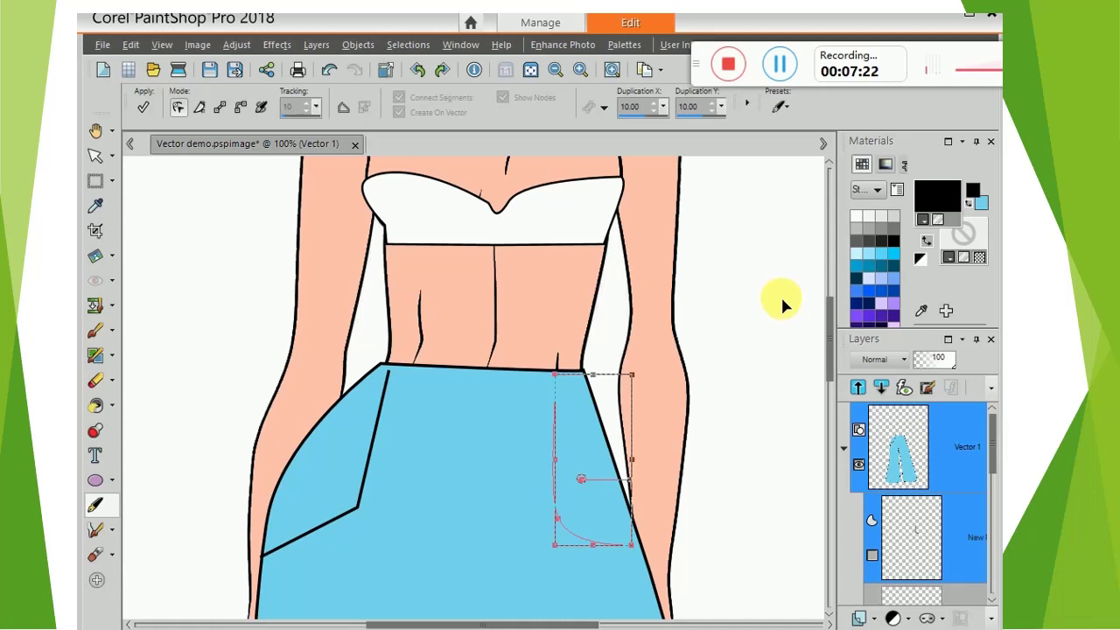
{"action": "left_click", "coordinate": [143, 107]}
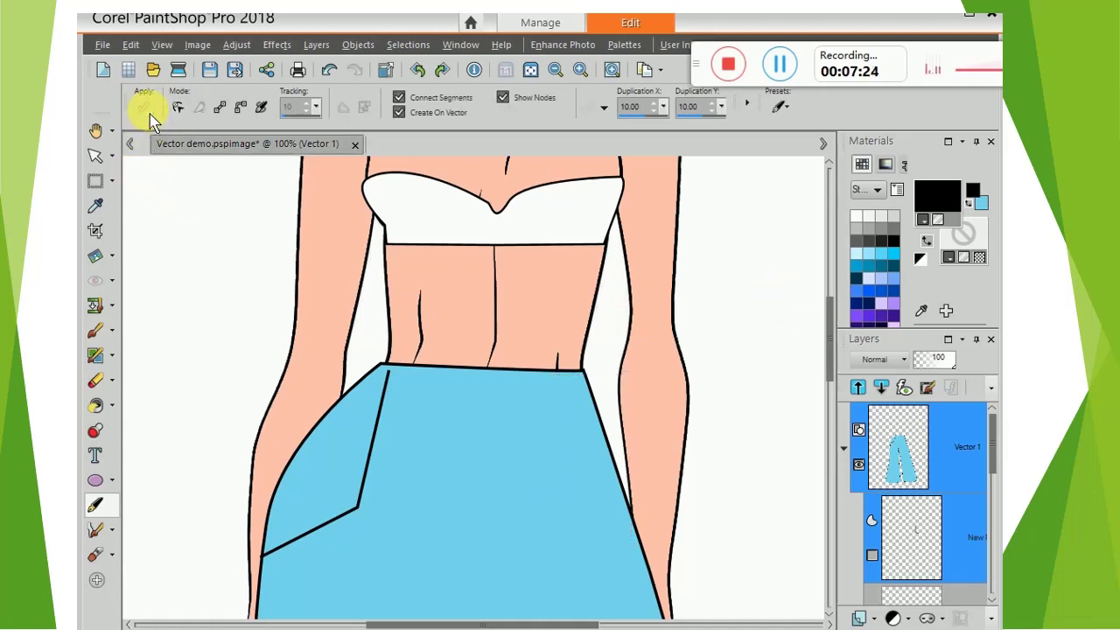
{"action": "left_click", "coordinate": [872, 554]}
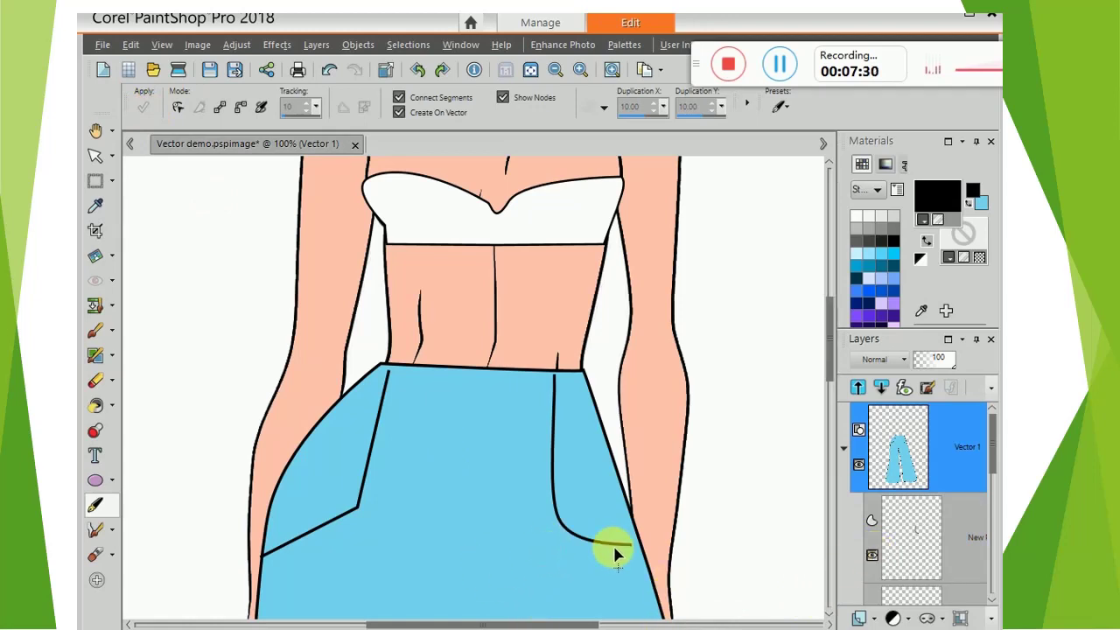
{"action": "left_click", "coordinate": [567, 536]}
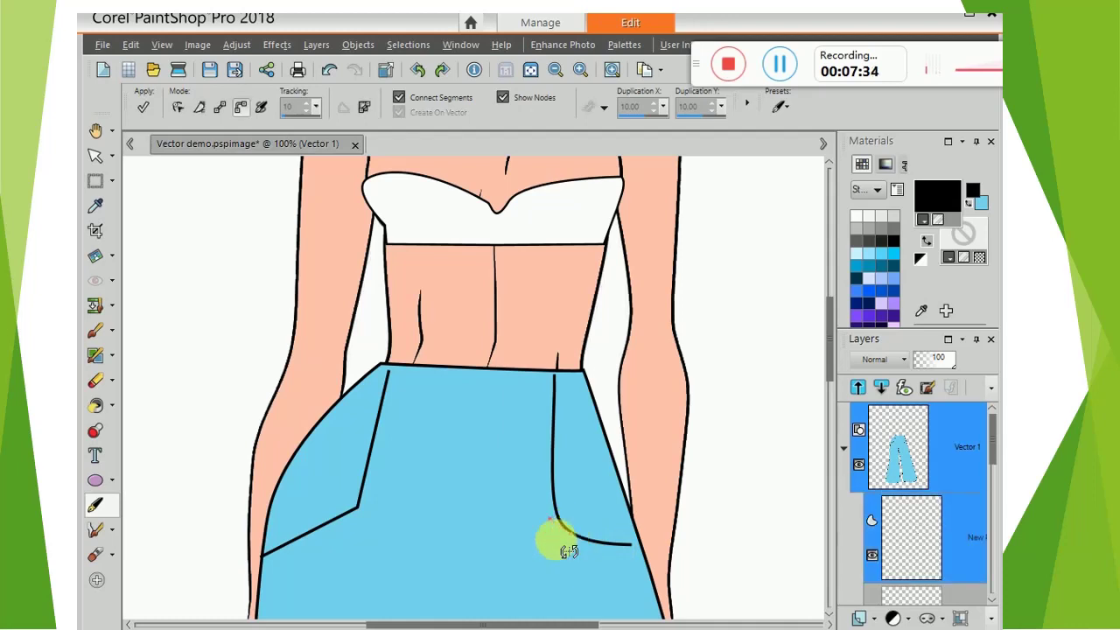
{"action": "left_click", "coordinate": [330, 68]}
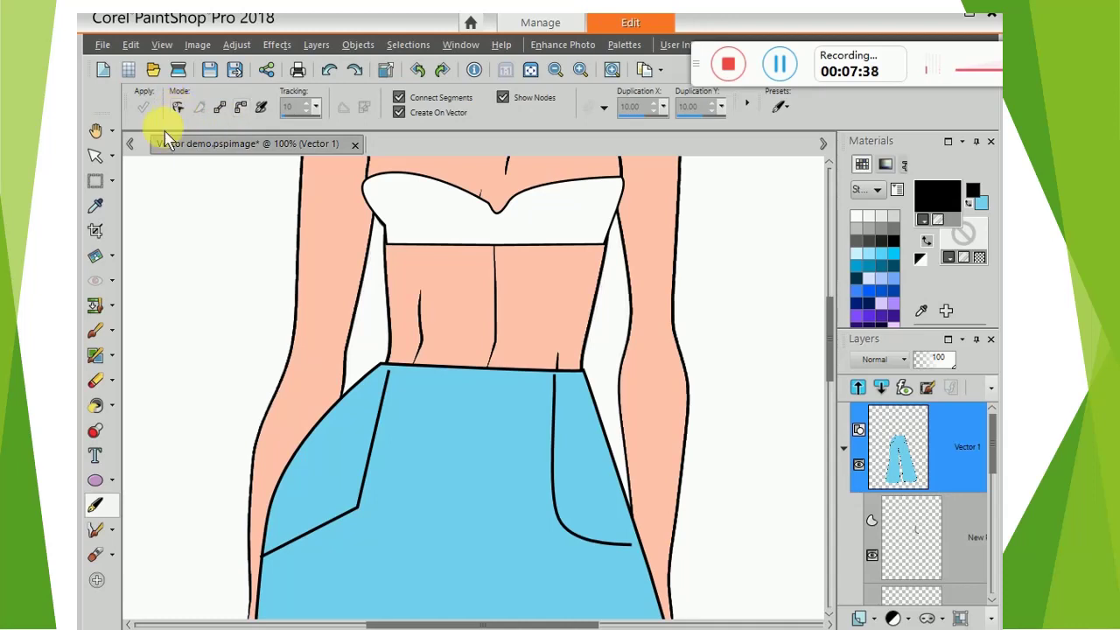
Select the right-hand pocket path as an object with the Pick tool.
{"action": "left_click", "coordinate": [95, 155]}
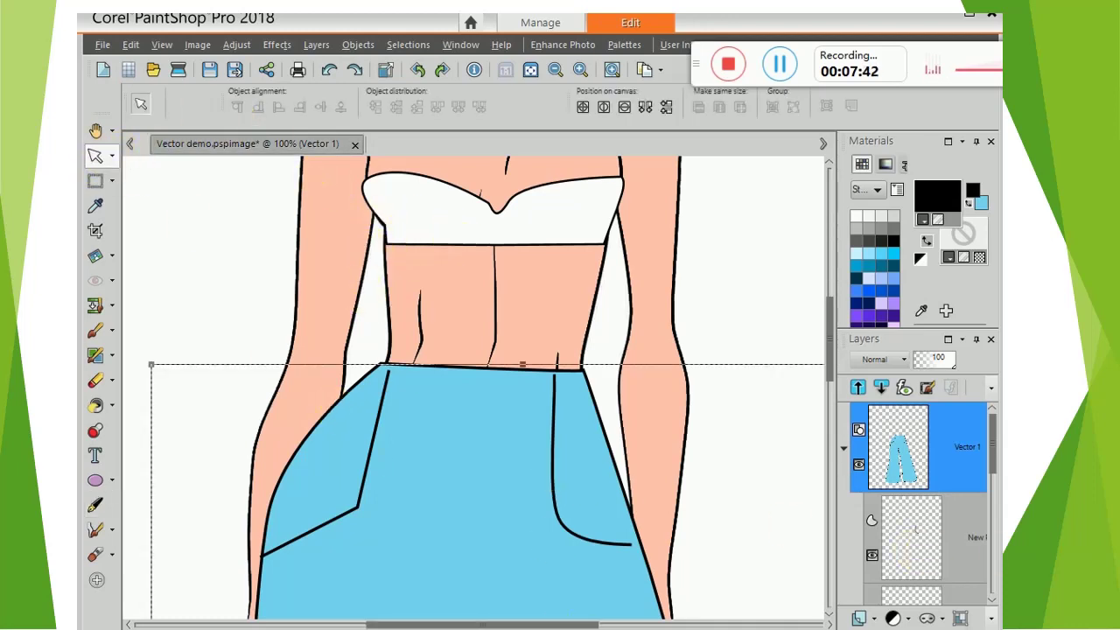
{"action": "left_click", "coordinate": [955, 553]}
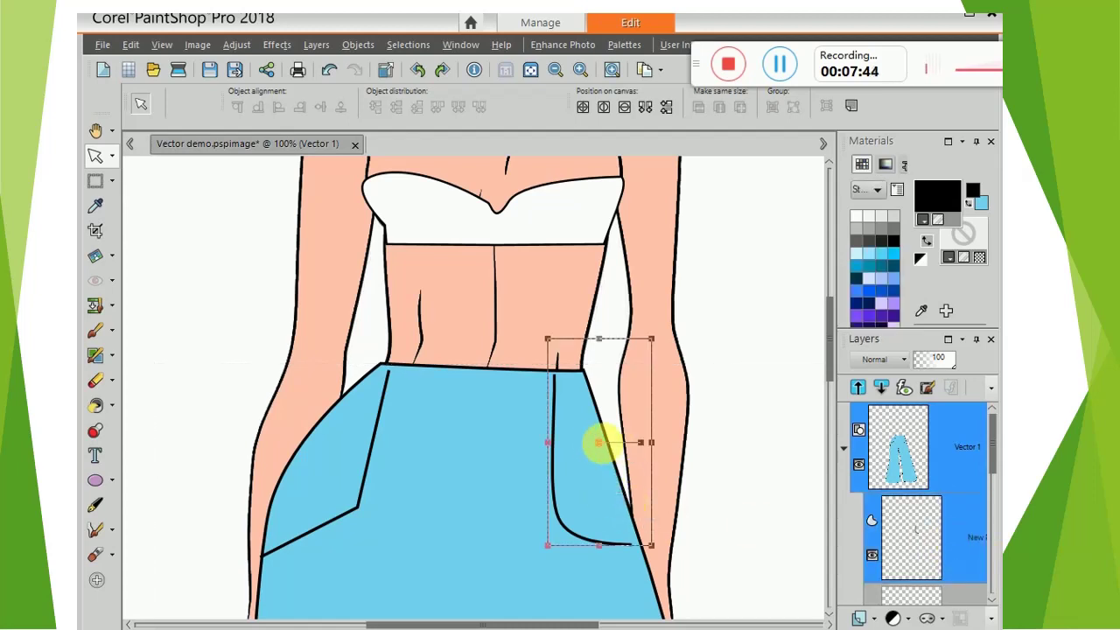
Try to move the right-hand pocket line towards the outer seam, and undo each move.
{"action": "left_click", "coordinate": [595, 440]}
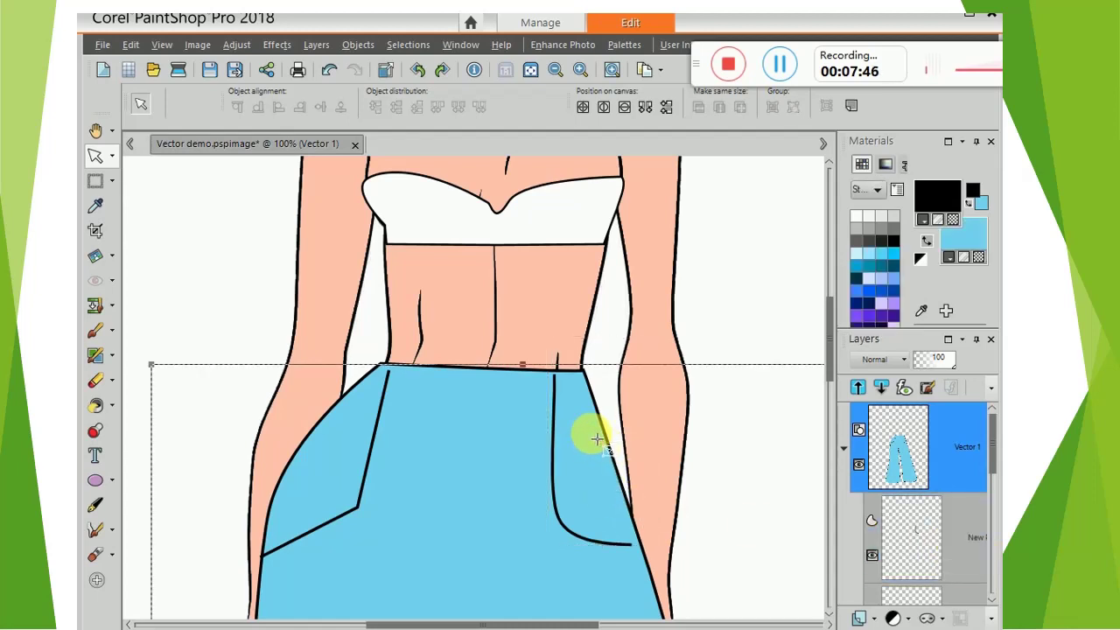
{"action": "left_click_drag", "start_coordinate": [597, 451], "coordinate": [598, 452]}
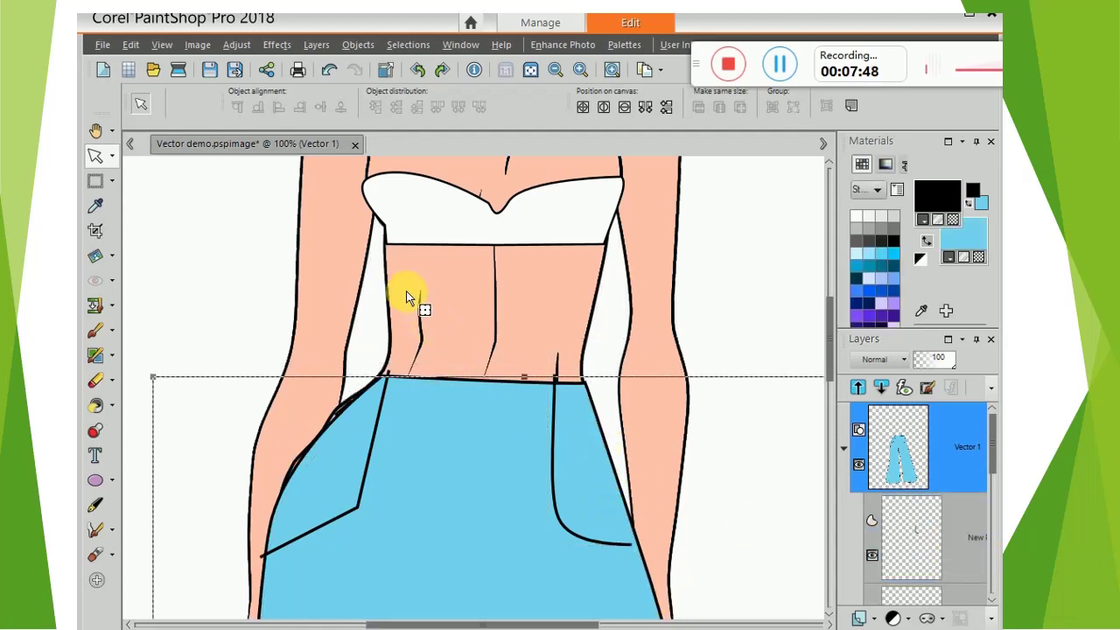
{"action": "left_click", "coordinate": [326, 70]}
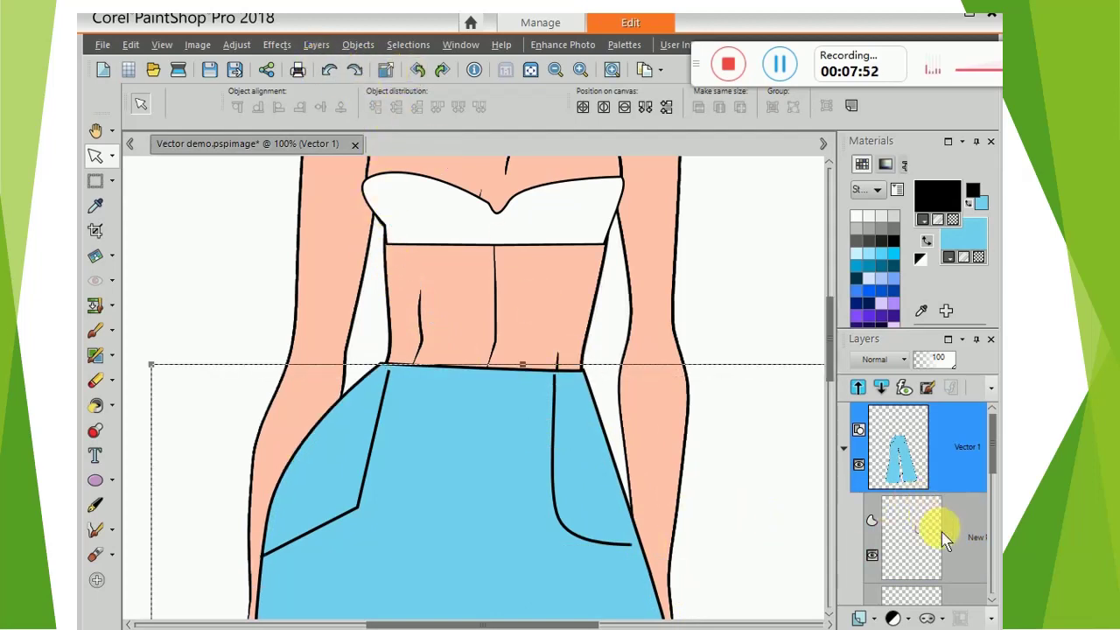
{"action": "left_click", "coordinate": [962, 560]}
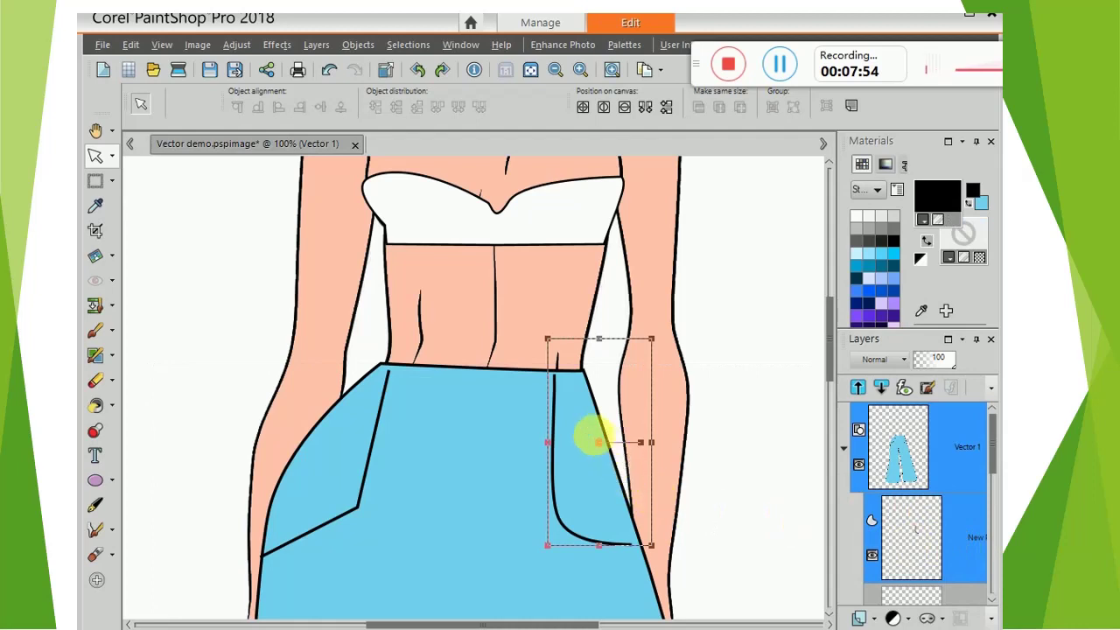
{"action": "left_click", "coordinate": [597, 440]}
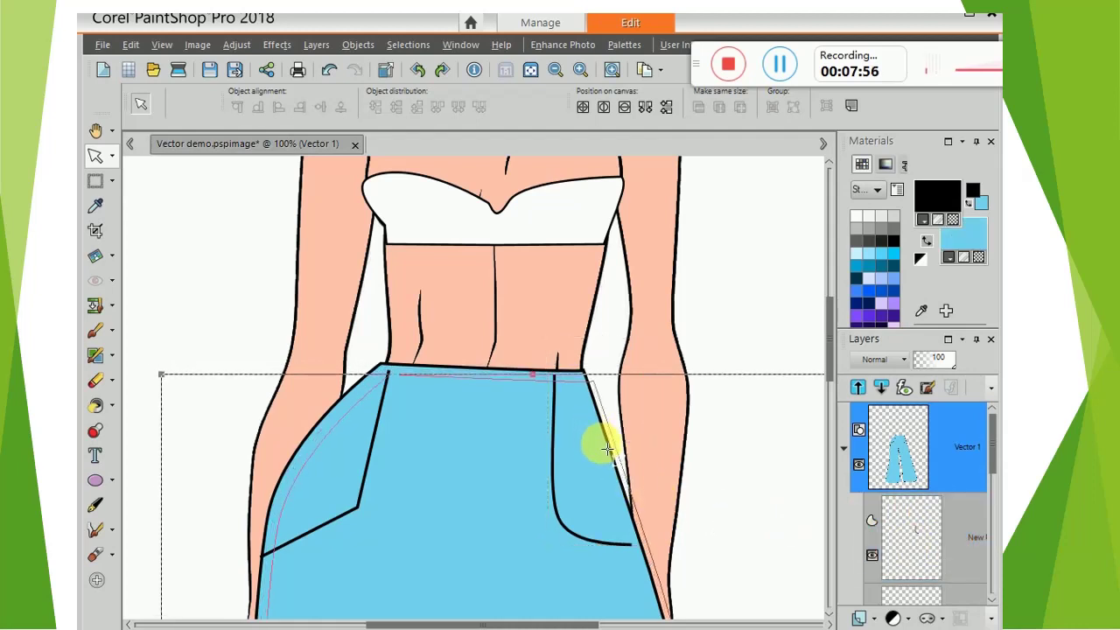
{"action": "left_click", "coordinate": [330, 71]}
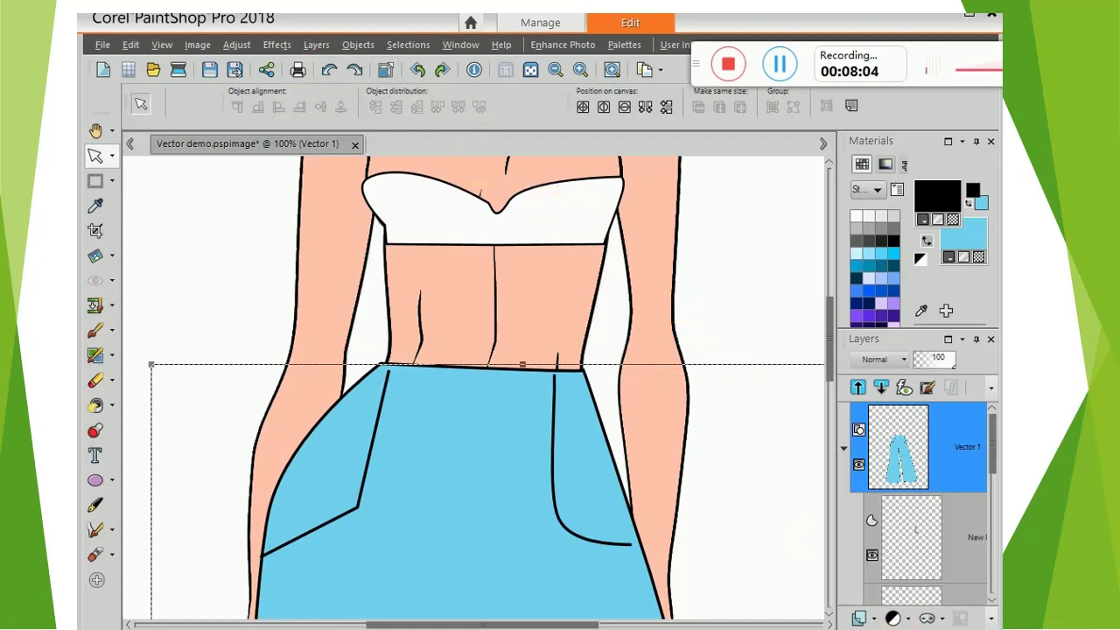
Move the right-hand pocket line slightly down and outward to meet the seam, and enlarge it by stretching its upper inner corner.
{"action": "left_click", "coordinate": [957, 537]}
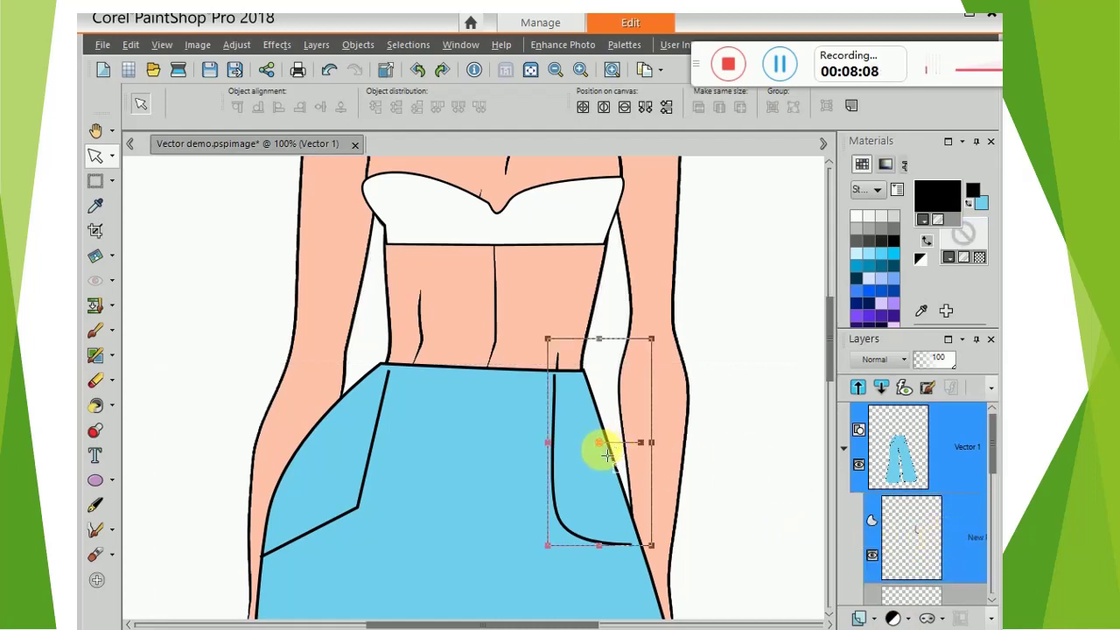
{"action": "left_click_drag", "start_coordinate": [613, 449], "coordinate": [618, 455]}
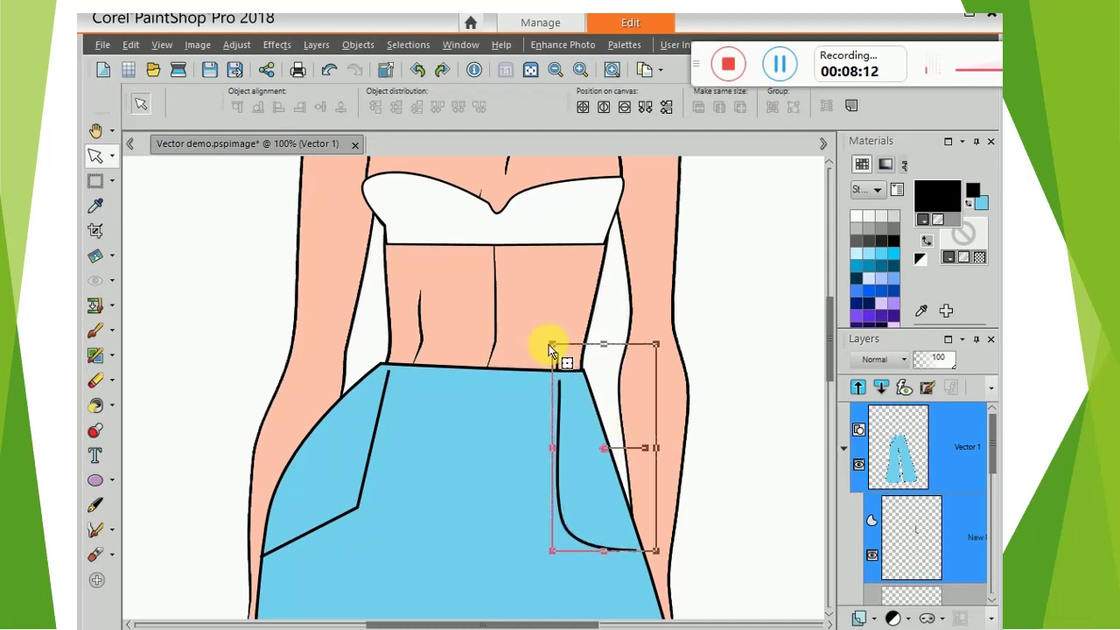
{"action": "left_click_drag", "start_coordinate": [552, 344], "coordinate": [539, 322]}
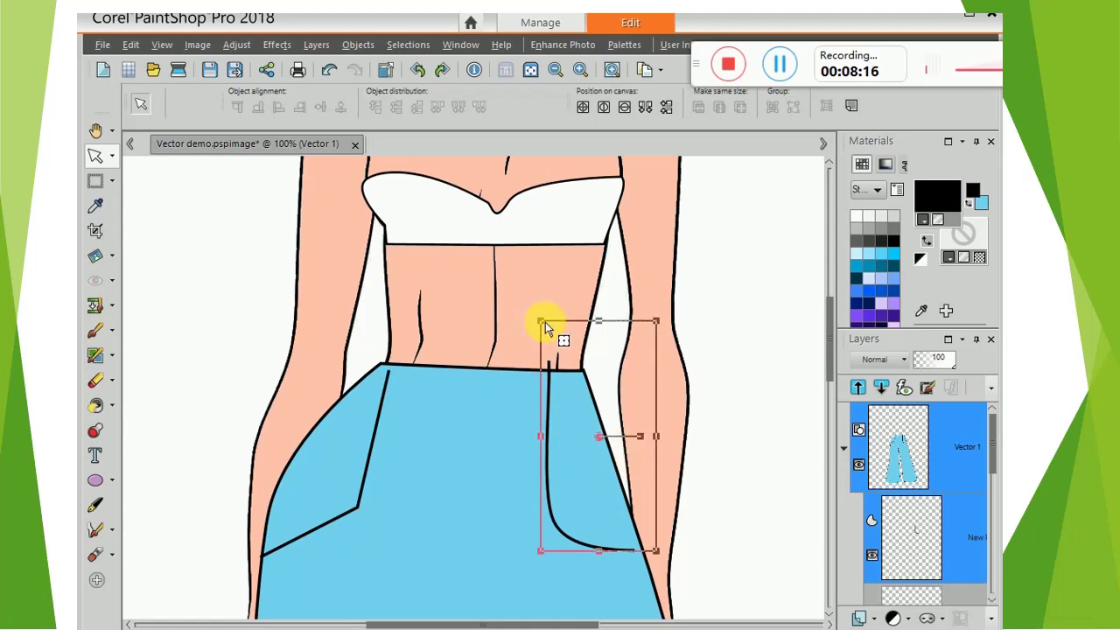
Shrink the right-hand pocket line from its upper inner corner and move it up so it meets the waistband and outer seam.
{"action": "left_click_drag", "start_coordinate": [545, 326], "coordinate": [585, 379]}
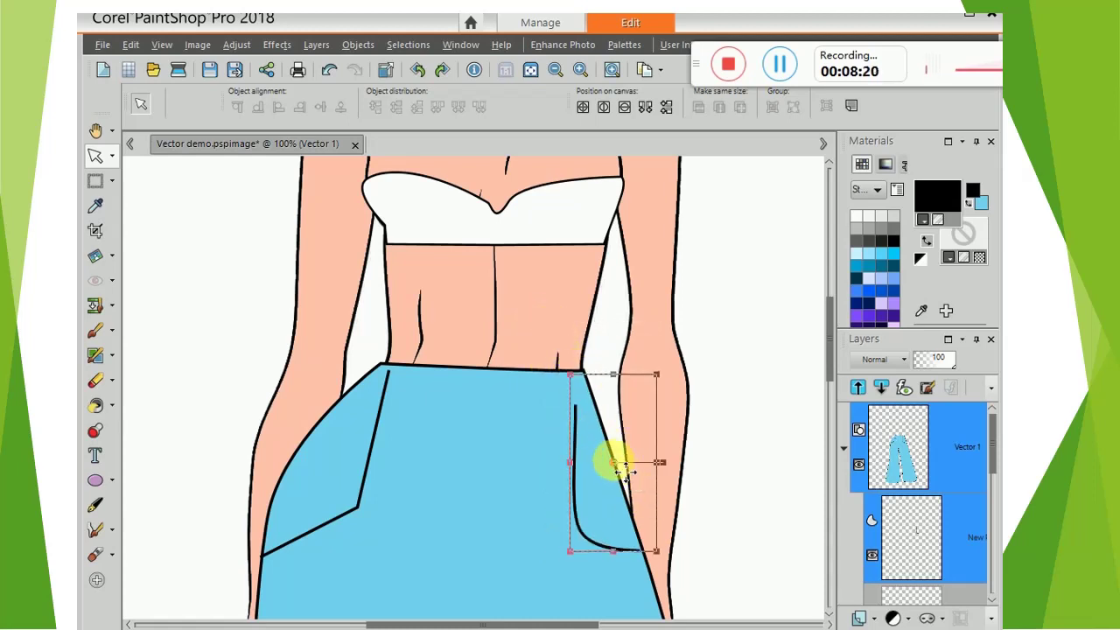
{"action": "left_click_drag", "start_coordinate": [620, 470], "coordinate": [614, 440]}
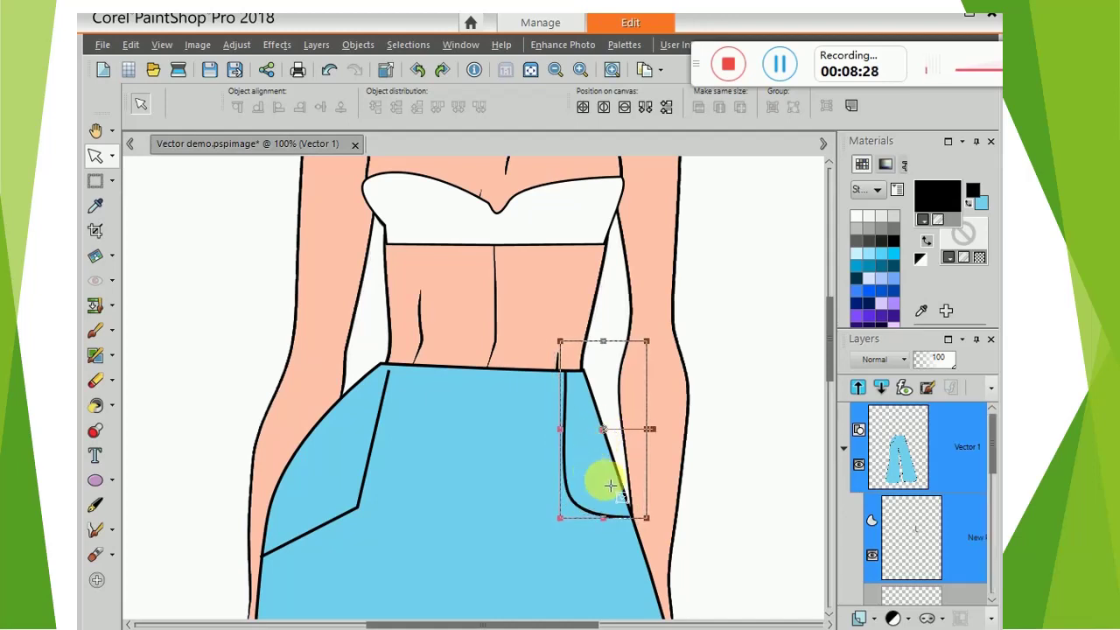
Select the left-hand pocket path, hide its artwork, and show its nodes for editing with the Pen tool.
{"action": "left_click", "coordinate": [992, 439]}
{"action": "left_click_drag", "start_coordinate": [991, 440], "coordinate": [996, 477]}
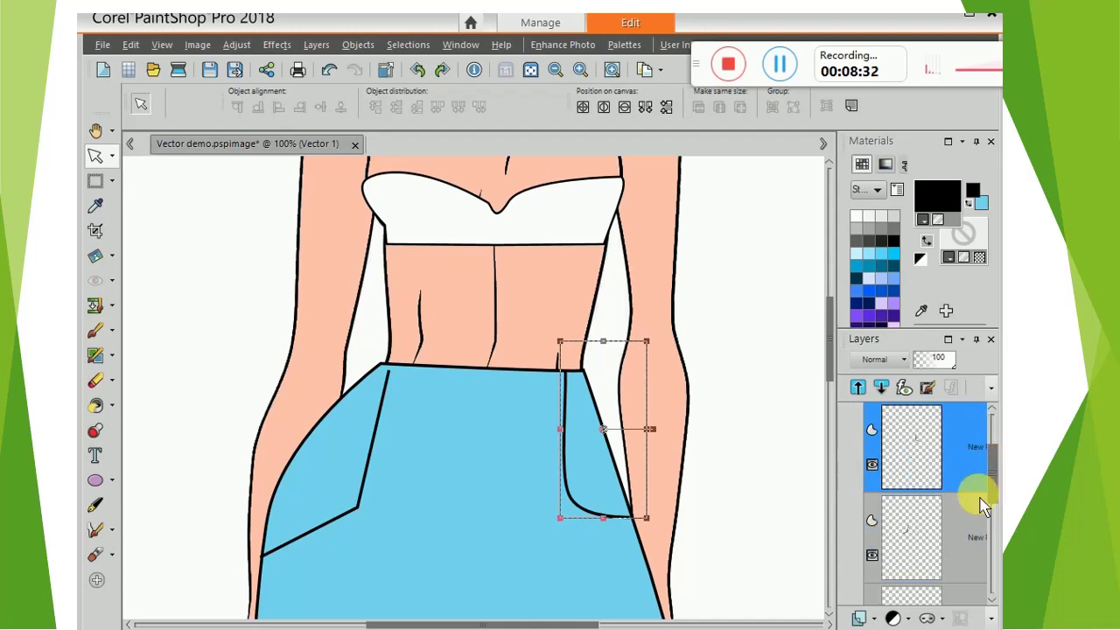
{"action": "left_click", "coordinate": [964, 543]}
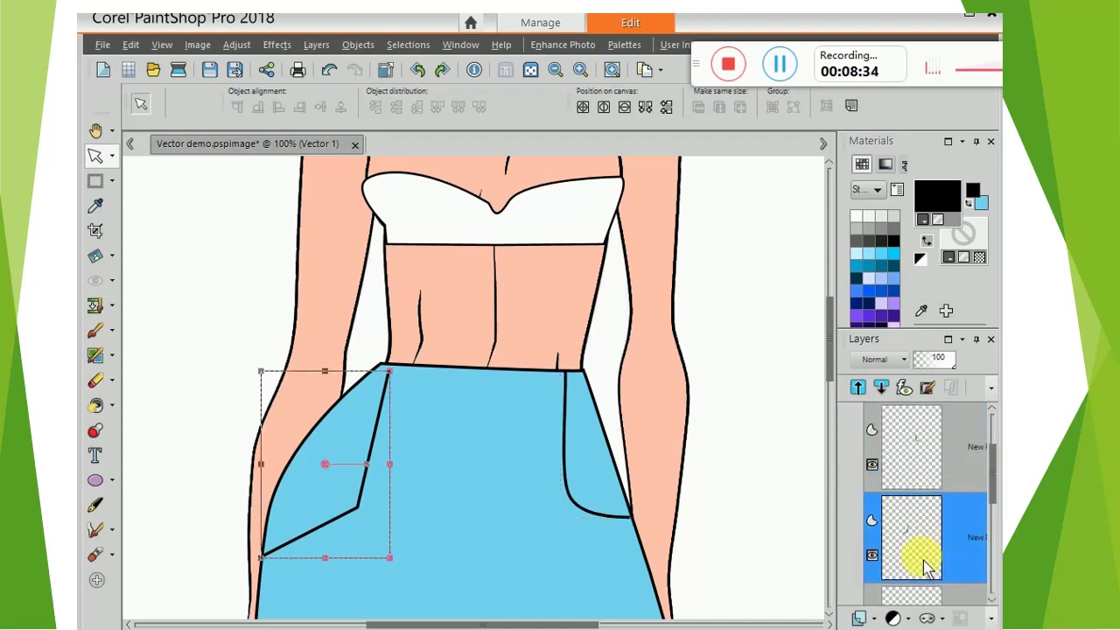
{"action": "left_click", "coordinate": [872, 557]}
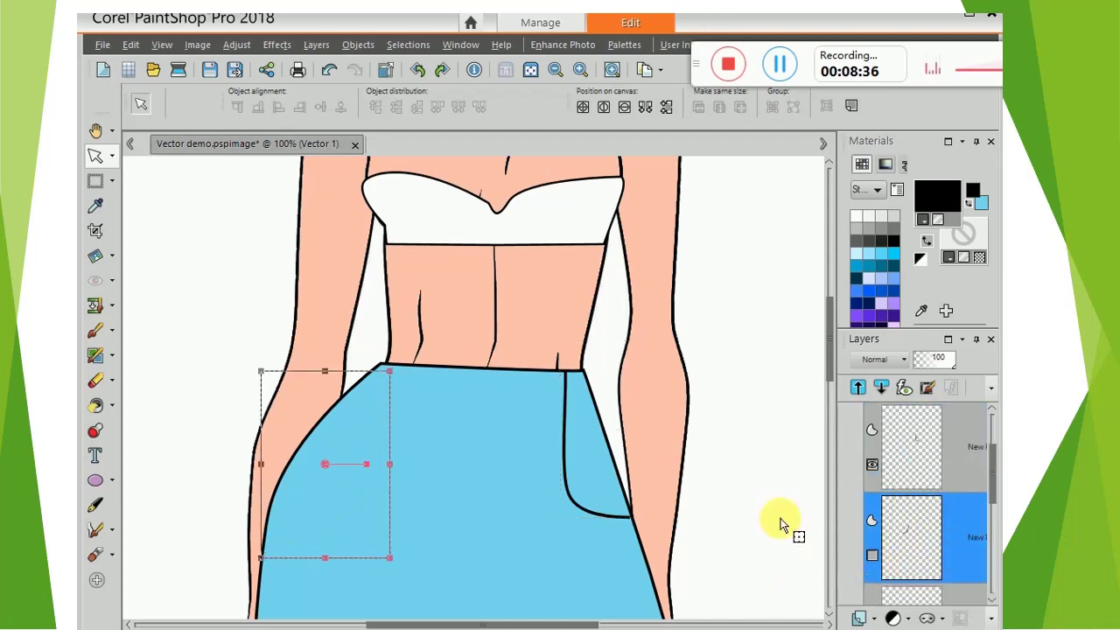
{"action": "left_click", "coordinate": [96, 507]}
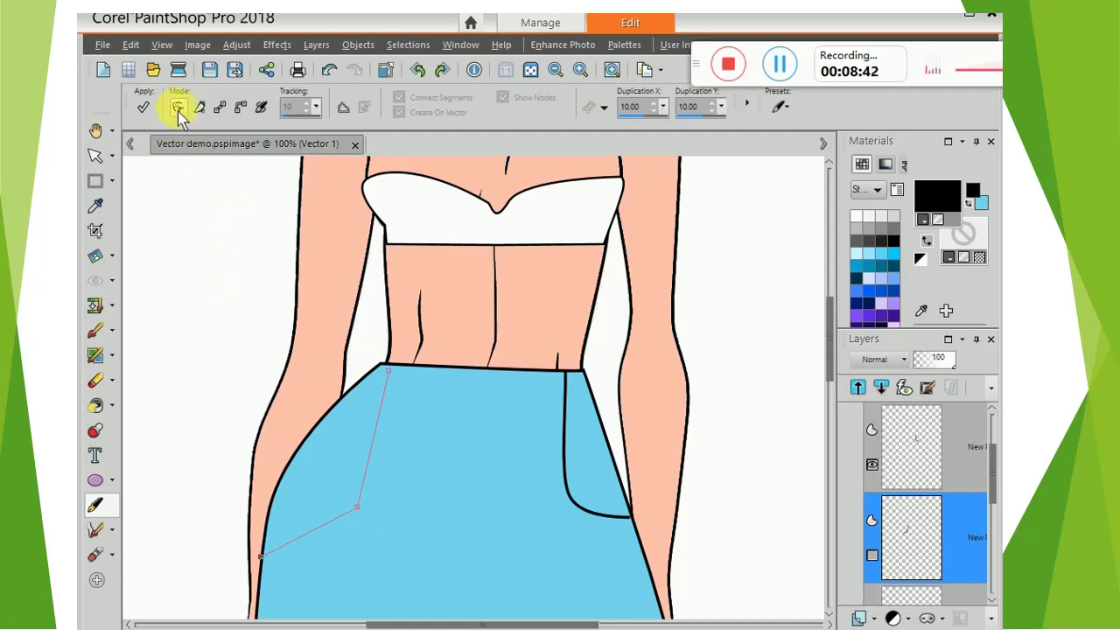
Make the left-hand pocket's outer end node Symmetric, apply the edit, and make the path's artwork visible again.
{"action": "right_click", "coordinate": [360, 509]}
{"action": "mouse_move", "coordinate": [402, 473]}
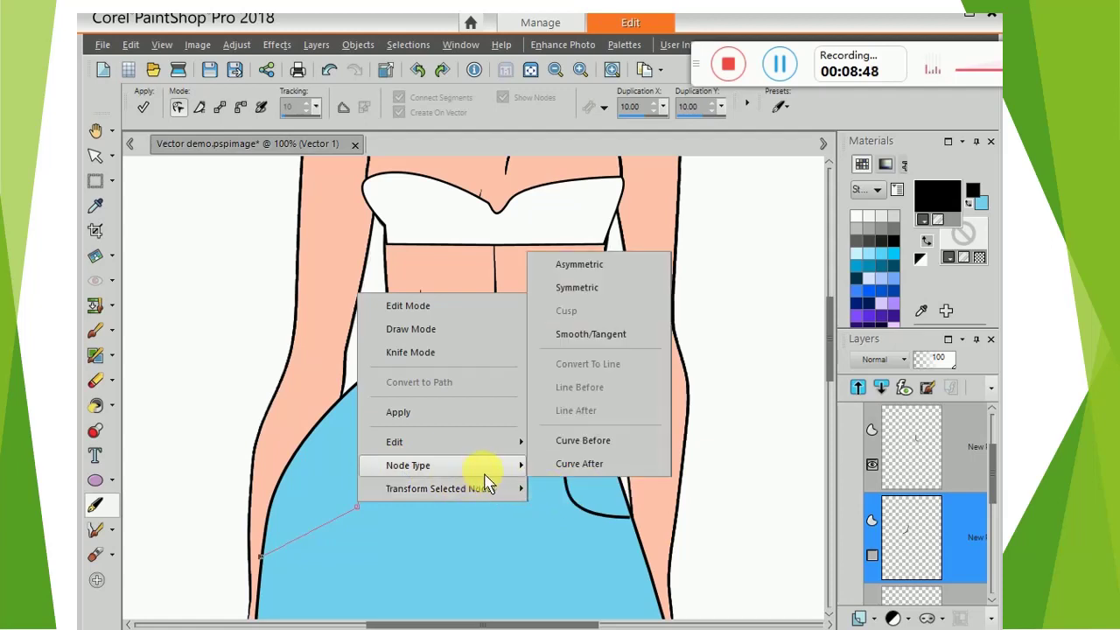
{"action": "left_click", "coordinate": [582, 289]}
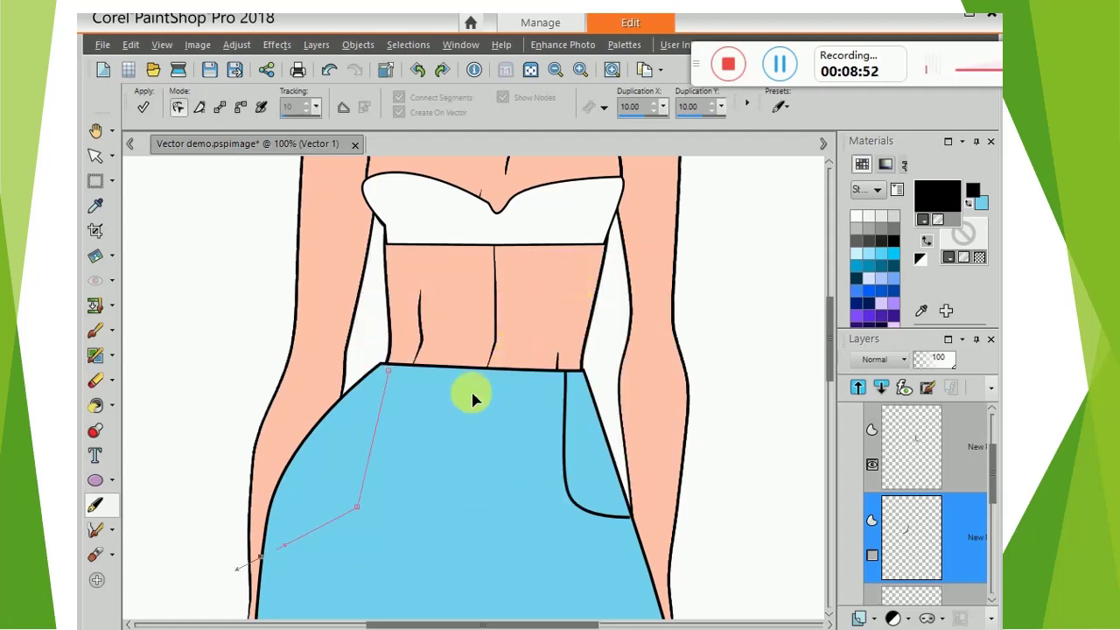
{"action": "right_click", "coordinate": [361, 516]}
{"action": "mouse_move", "coordinate": [404, 472]}
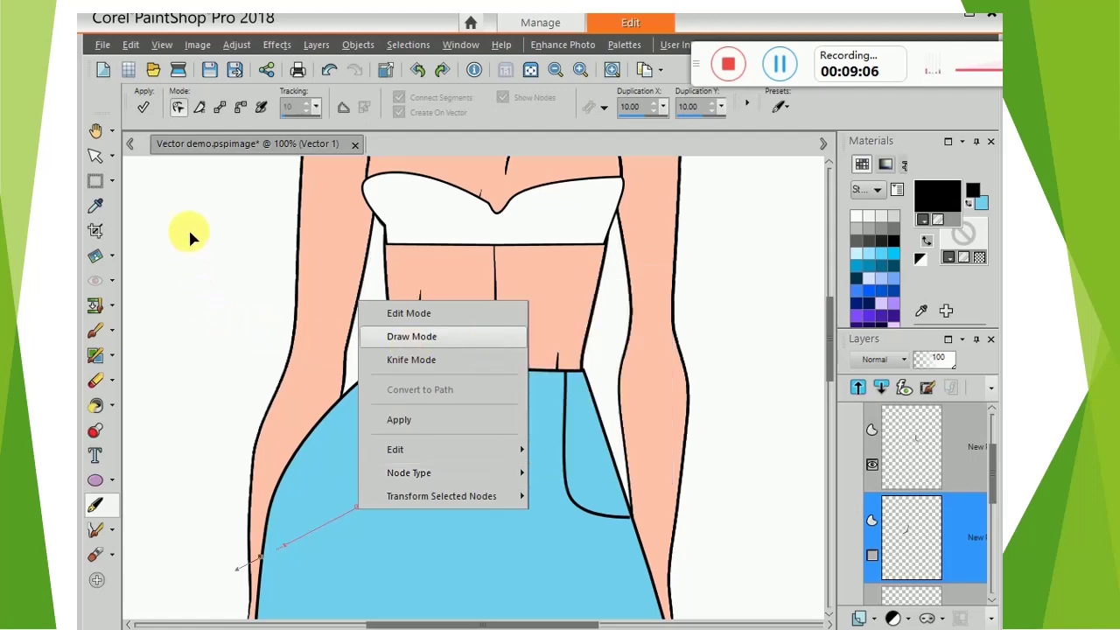
{"action": "left_click", "coordinate": [144, 106]}
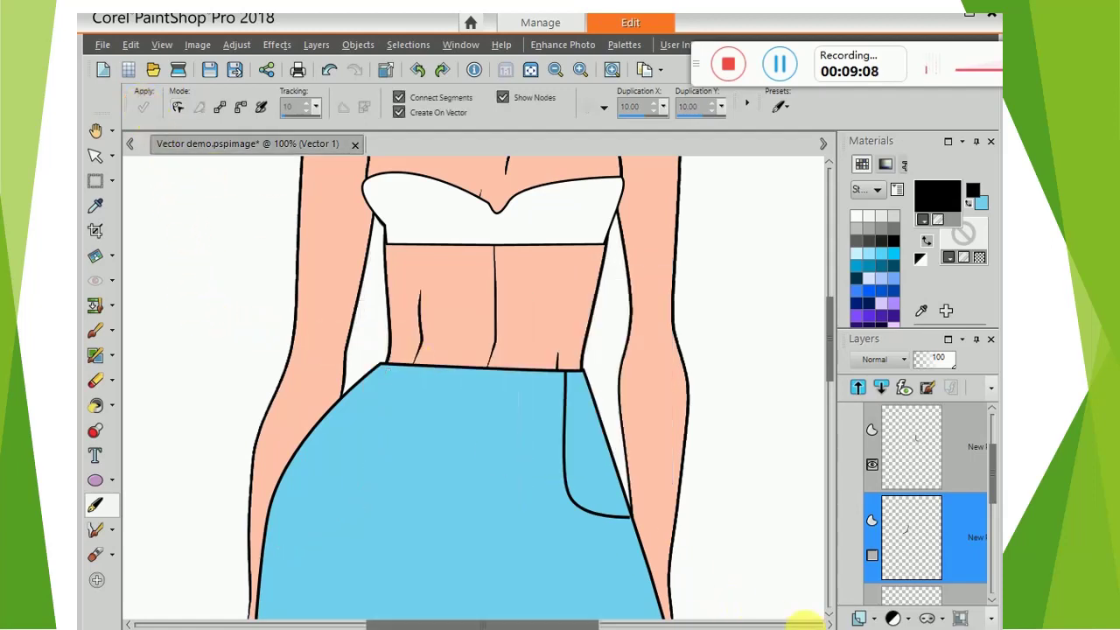
{"action": "left_click", "coordinate": [872, 558]}
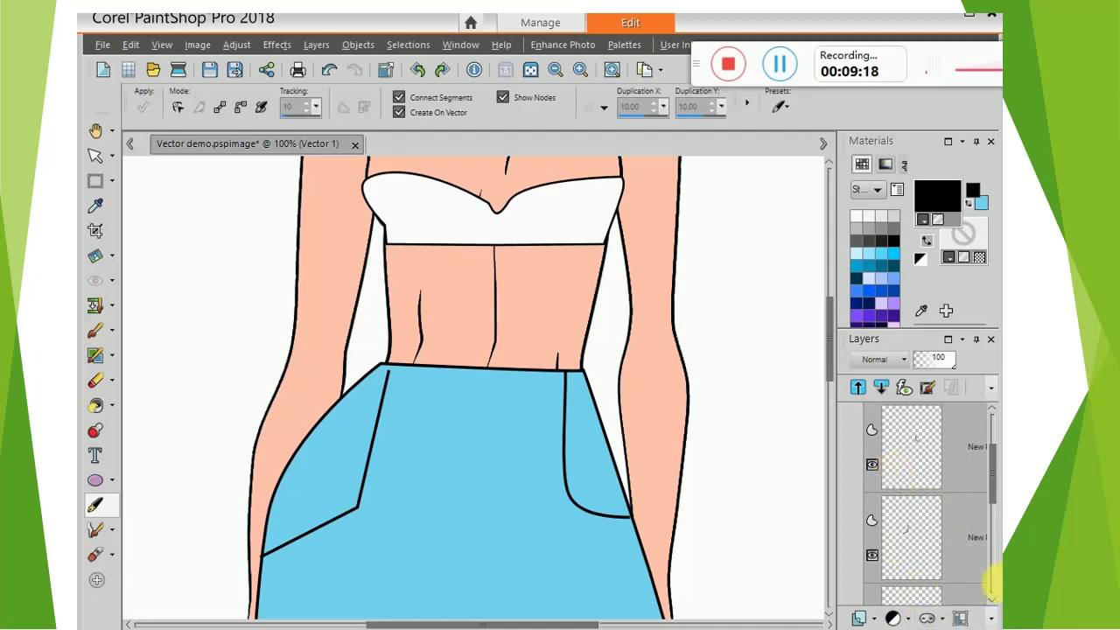
Reselect the left-hand pocket path with its artwork hidden, make its corner node Symmetric, apply the curve, and show the artwork again.
{"action": "left_click", "coordinate": [955, 537]}
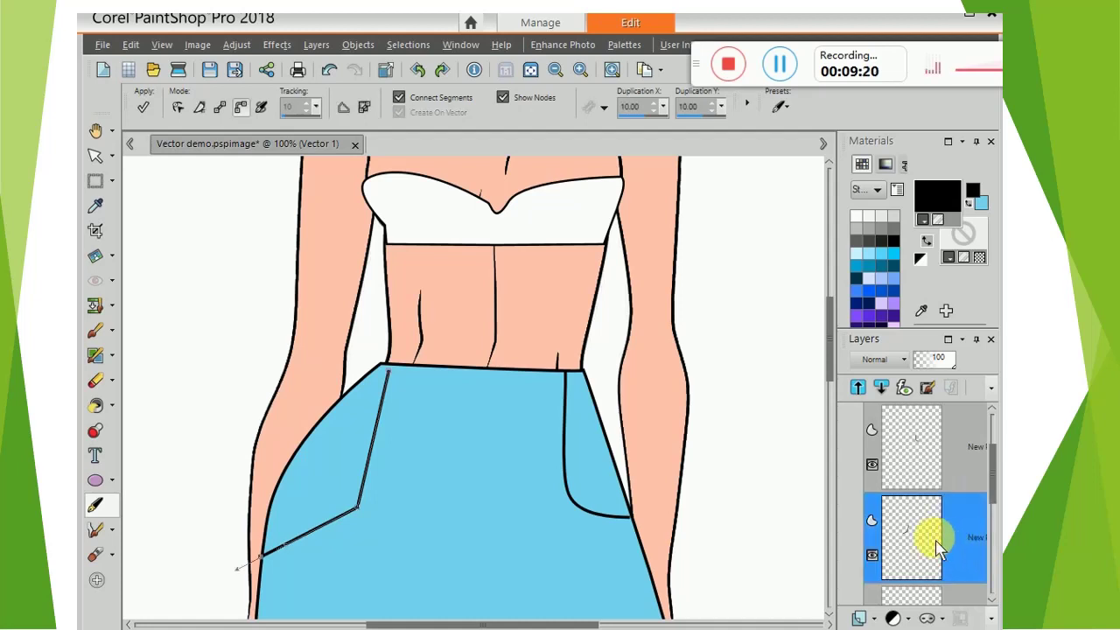
{"action": "left_click", "coordinate": [872, 554]}
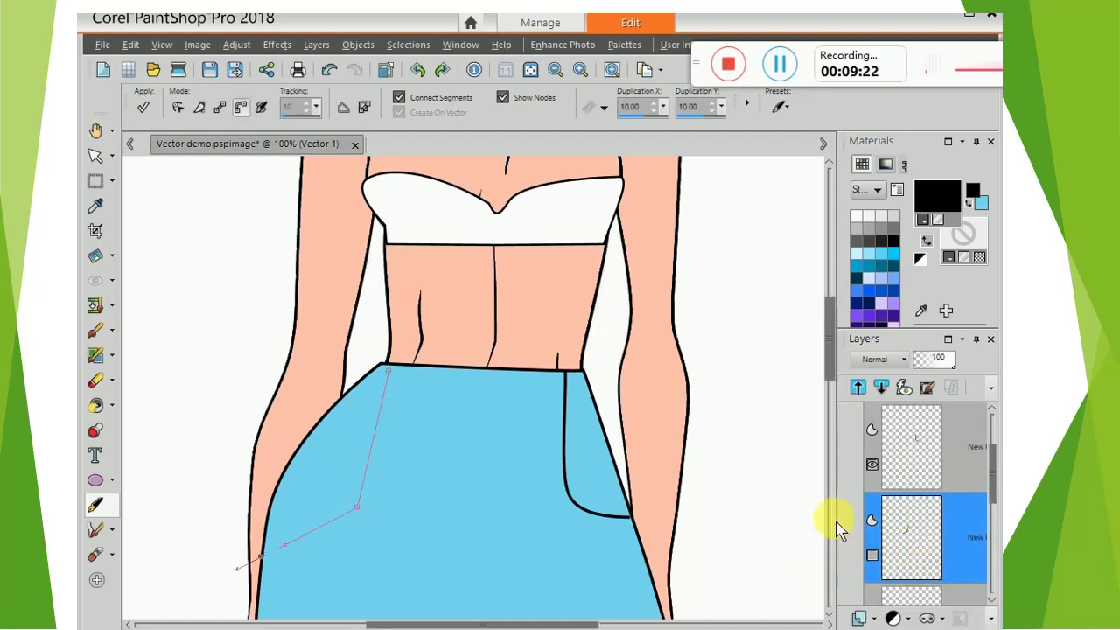
{"action": "right_click", "coordinate": [360, 512]}
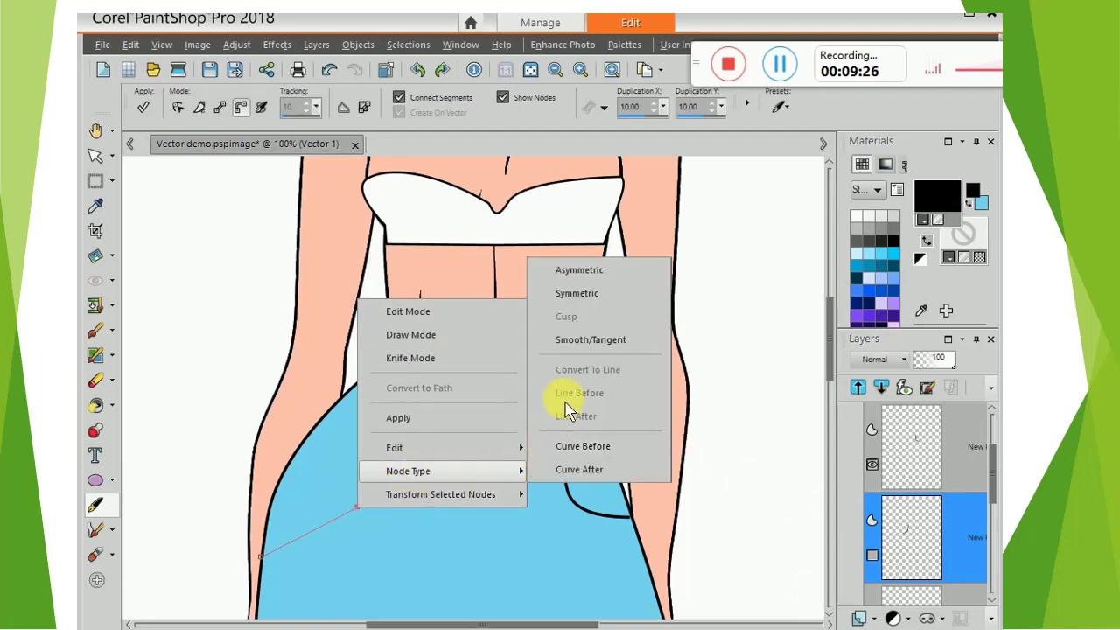
{"action": "left_click", "coordinate": [571, 294]}
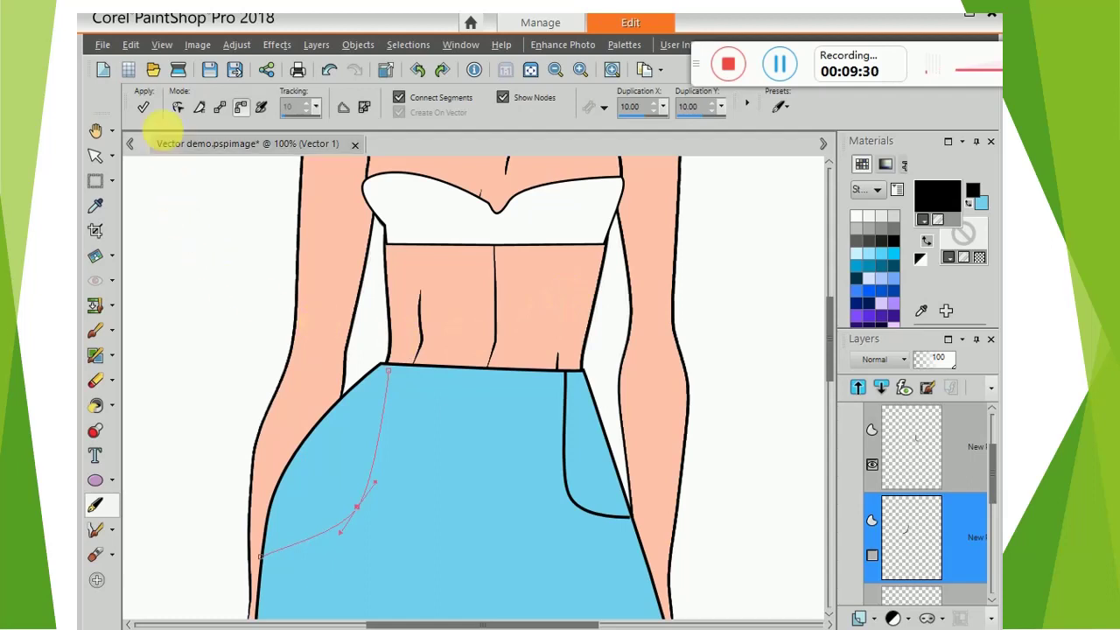
{"action": "left_click", "coordinate": [144, 106]}
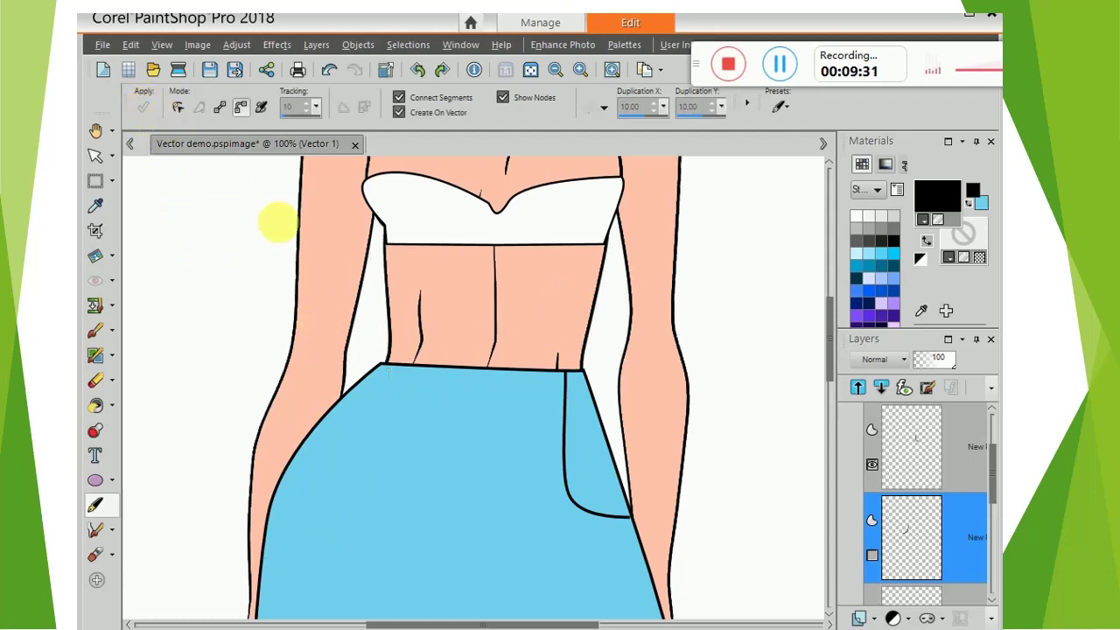
{"action": "left_click", "coordinate": [871, 555]}
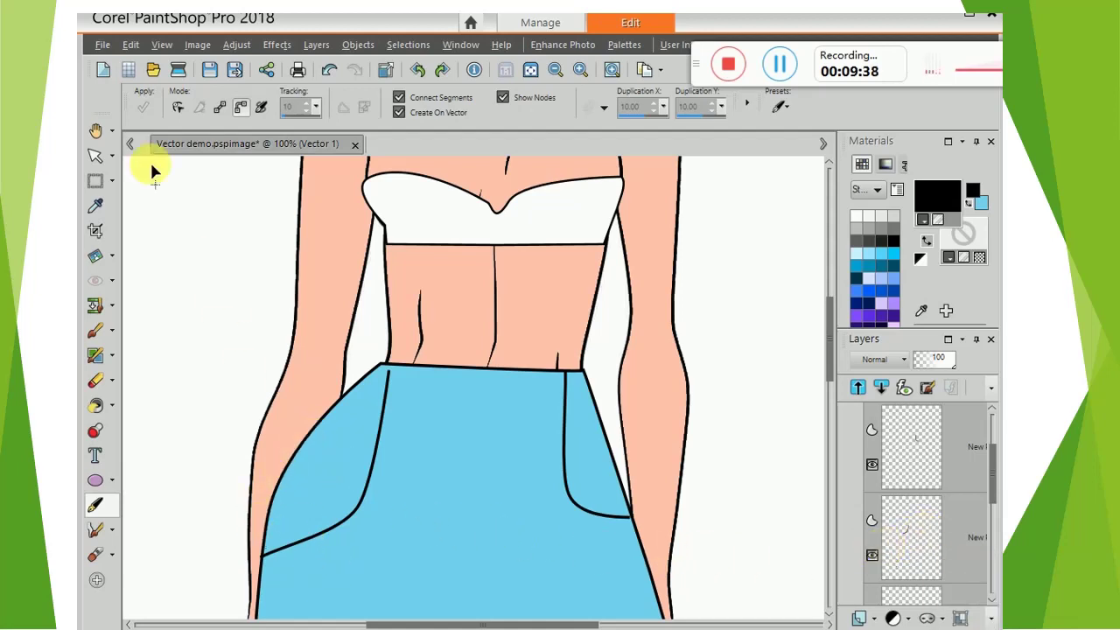
Select the left-hand pocket path with the Pick tool and shorten its height from the lower edge.
{"action": "left_click", "coordinate": [95, 157]}
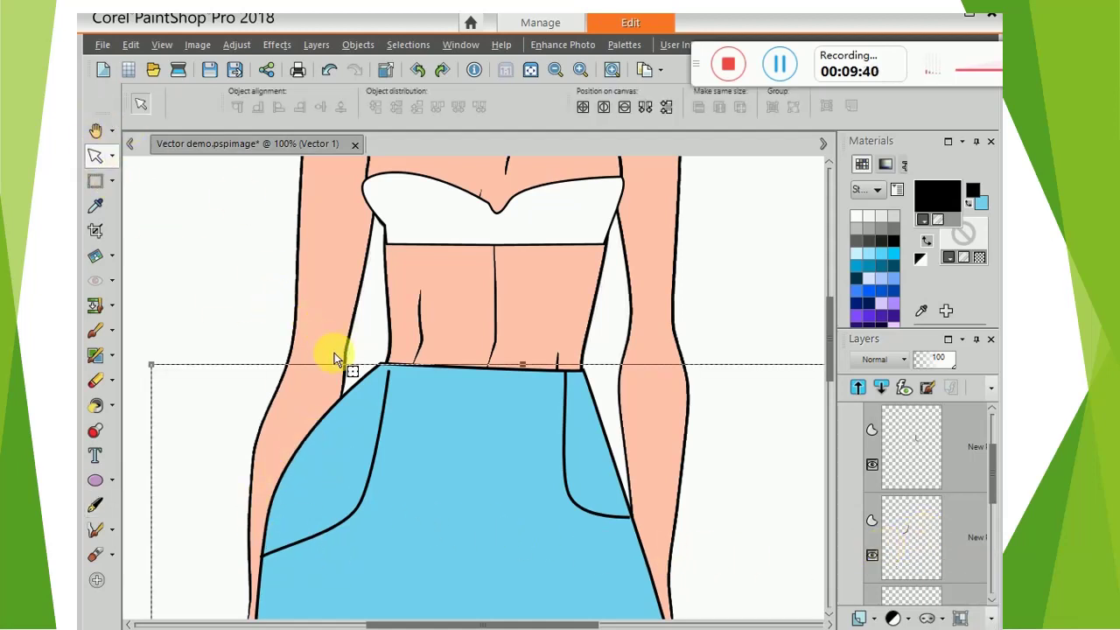
{"action": "left_click", "coordinate": [969, 558]}
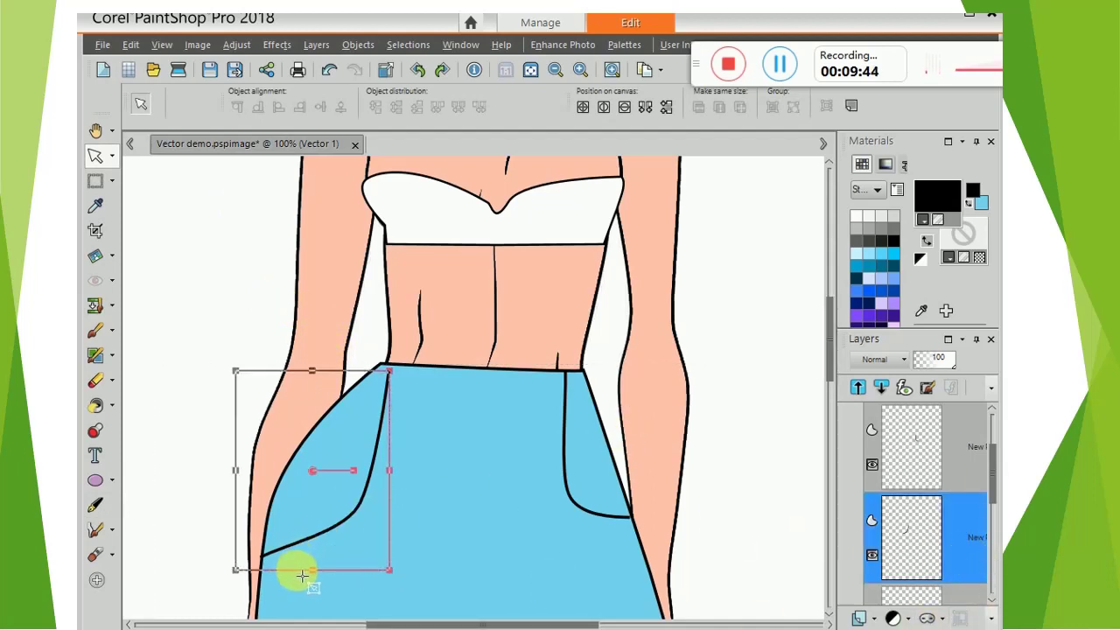
{"action": "left_click_drag", "start_coordinate": [310, 572], "coordinate": [319, 585]}
{"action": "left_click_drag", "start_coordinate": [329, 547], "coordinate": [331, 544]}
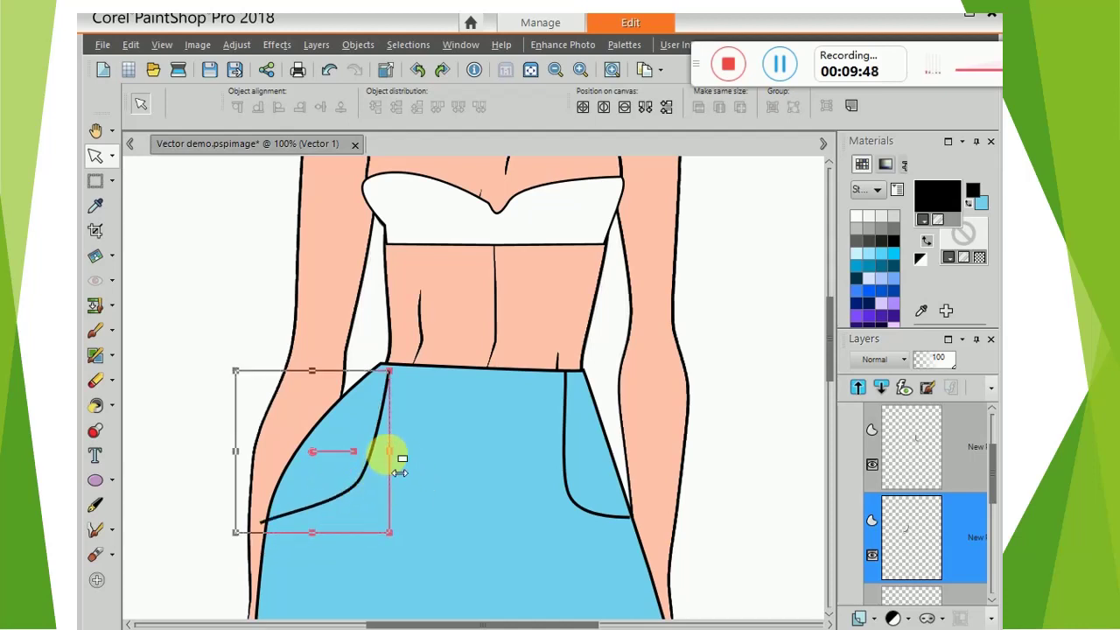
Narrow the left-hand pocket line and reposition it to meet the waistband and outer seam, and apply the path with the Pen tool.
{"action": "left_click_drag", "start_coordinate": [388, 453], "coordinate": [370, 458]}
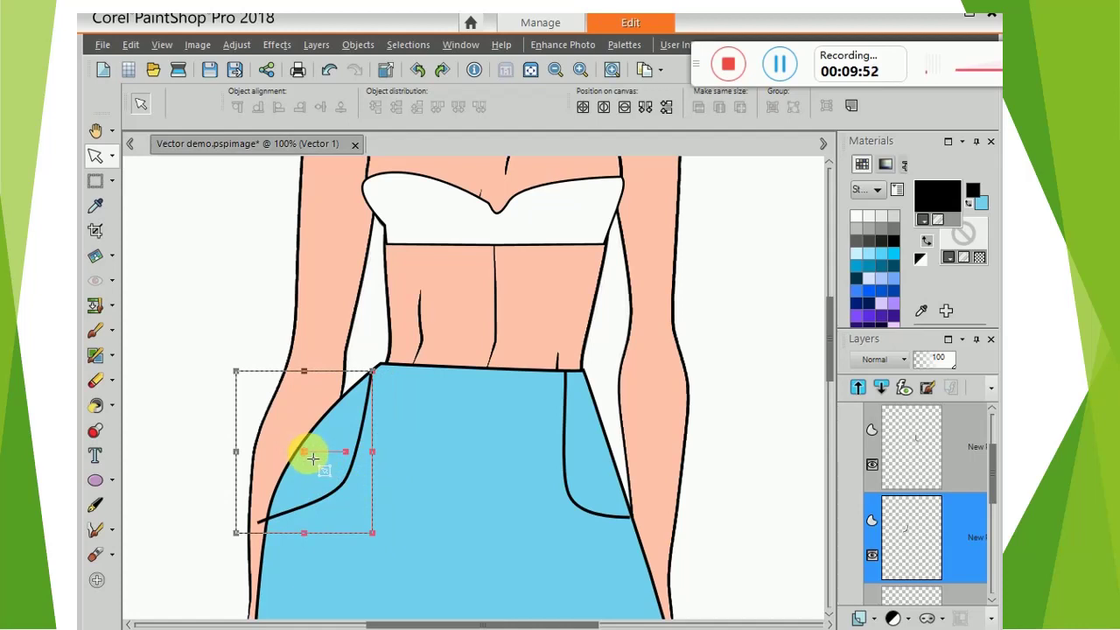
{"action": "left_click_drag", "start_coordinate": [315, 461], "coordinate": [335, 456]}
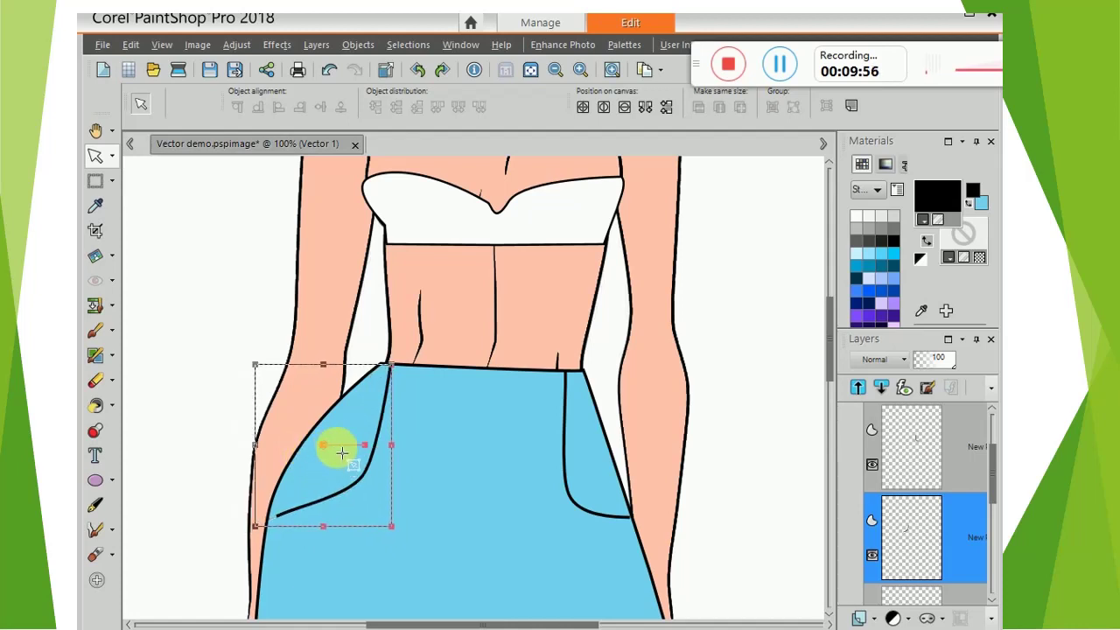
{"action": "left_click_drag", "start_coordinate": [391, 446], "coordinate": [383, 447]}
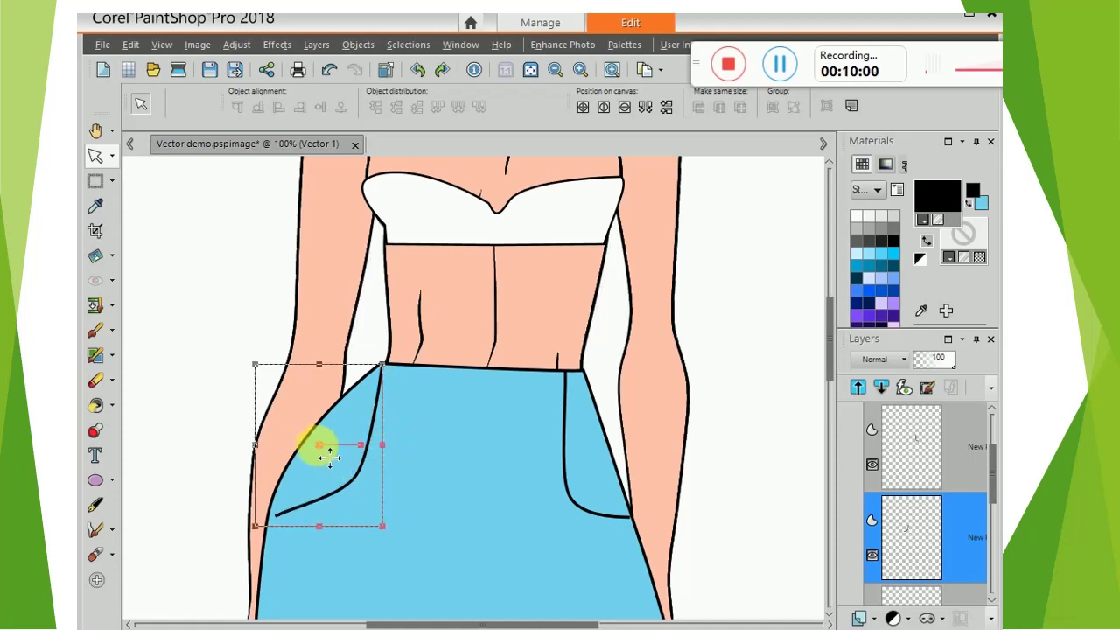
{"action": "mouse_move", "coordinate": [330, 457]}
{"action": "left_mouse_down"}
{"action": "mouse_move", "coordinate": [312, 450]}
{"action": "mouse_move", "coordinate": [323, 458]}
{"action": "left_mouse_up"}
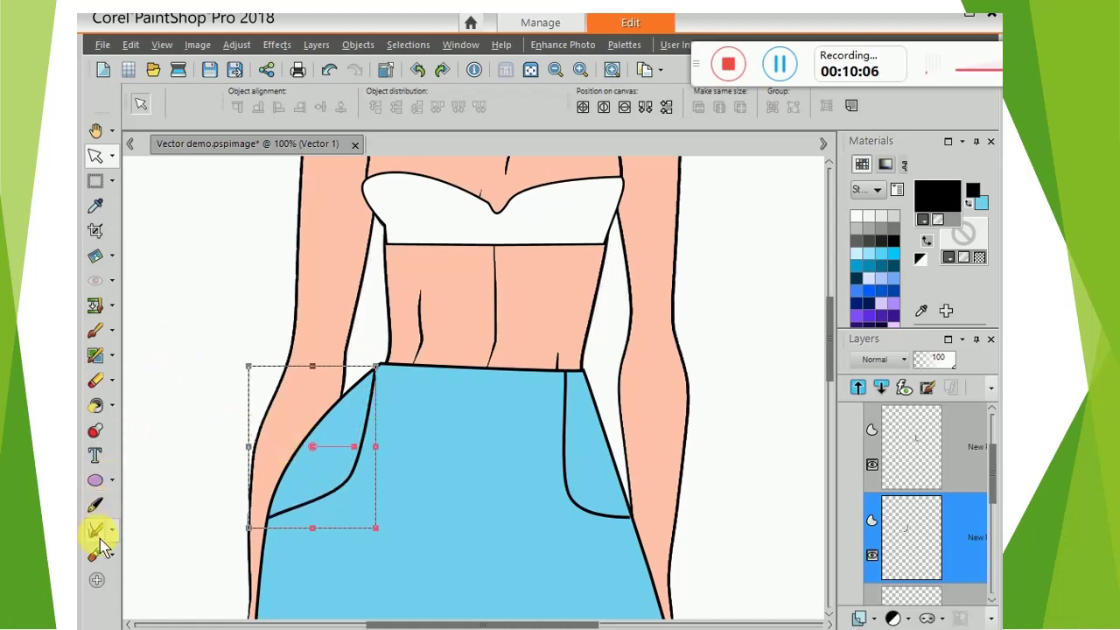
{"action": "left_click", "coordinate": [94, 505]}
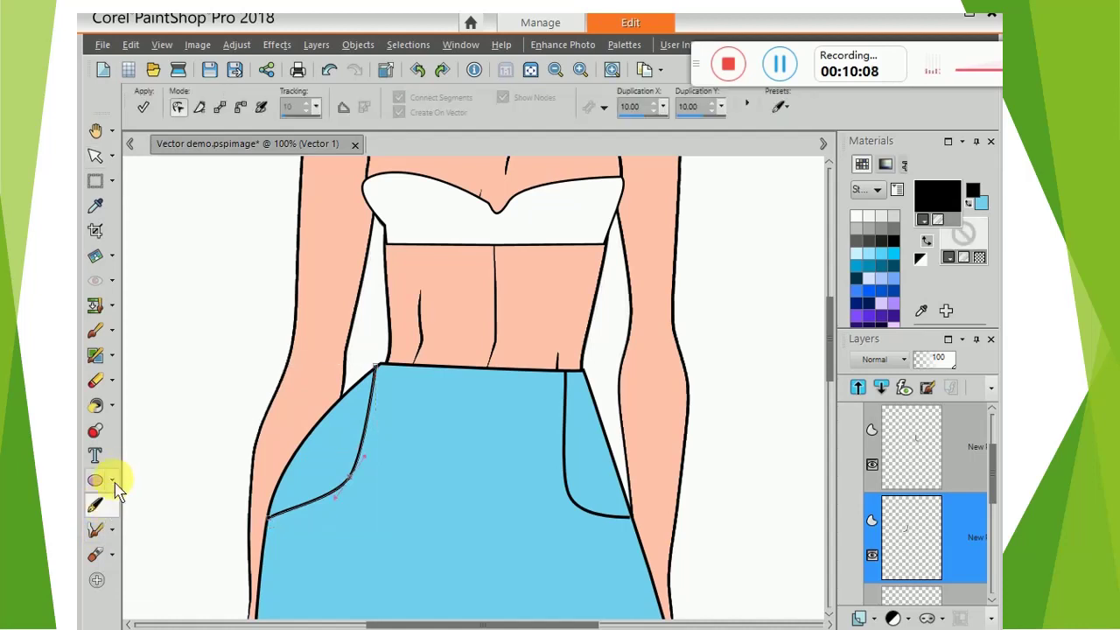
{"action": "left_click", "coordinate": [143, 108]}
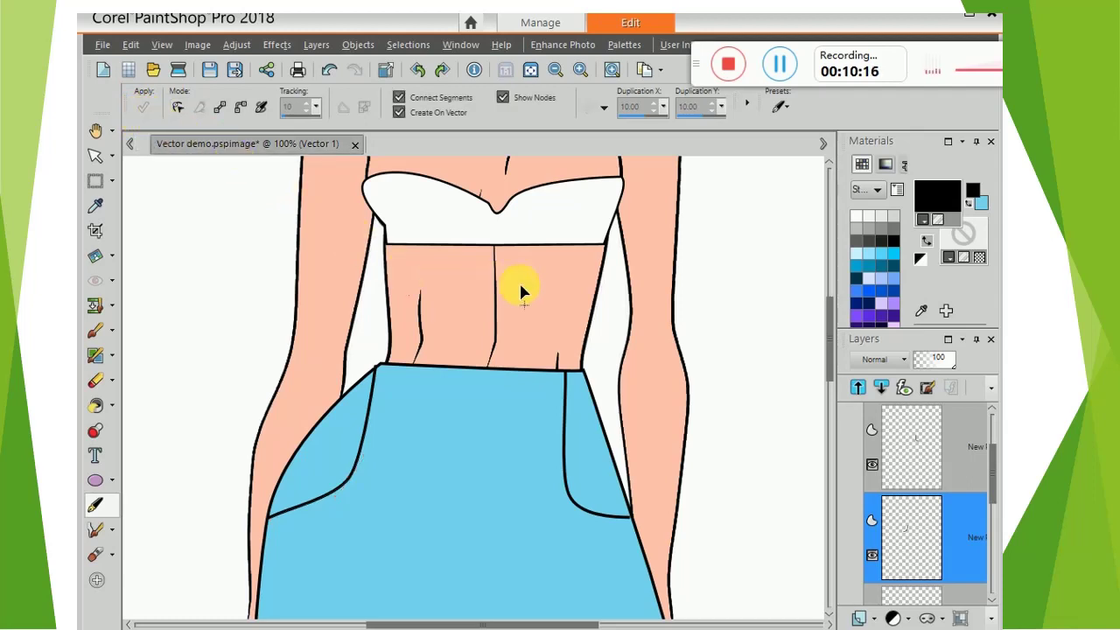
Zoom out to 40% to check the trousers and make the figure's Raster 2 layer active.
{"action": "left_click", "coordinate": [555, 70]}
{"action": "left_click", "coordinate": [556, 70]}
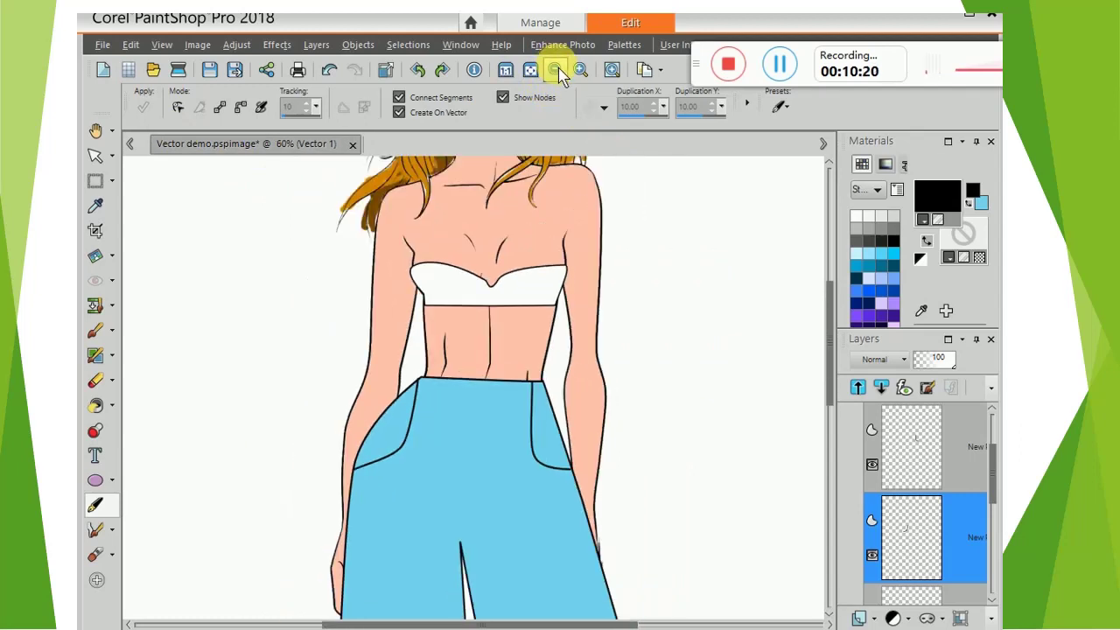
{"action": "left_click", "coordinate": [556, 70]}
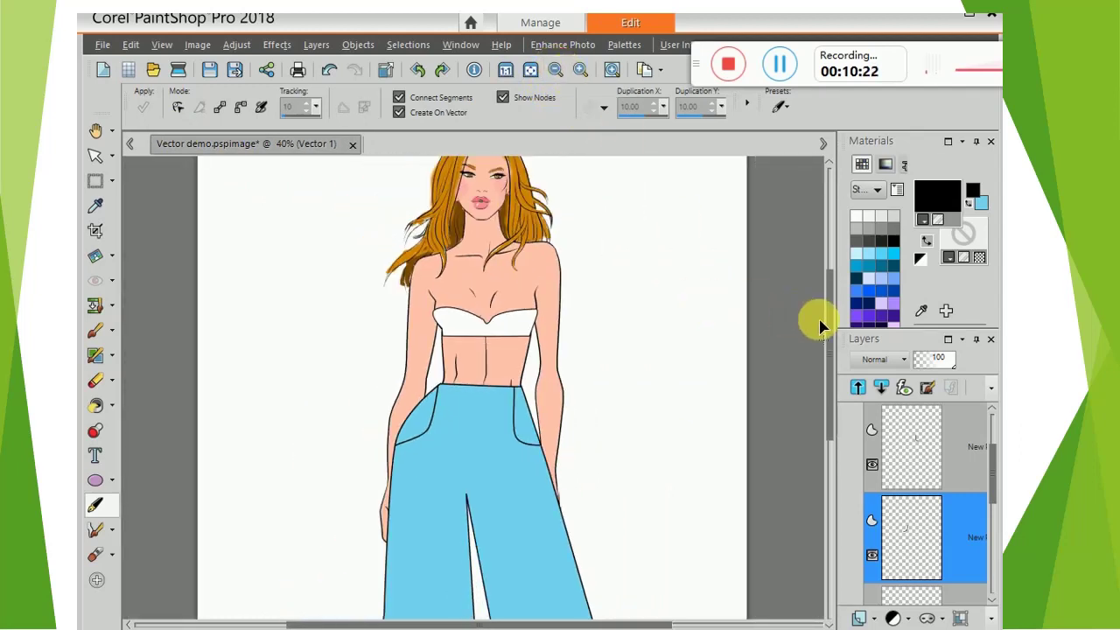
{"action": "left_click_drag", "start_coordinate": [828, 312], "coordinate": [798, 404]}
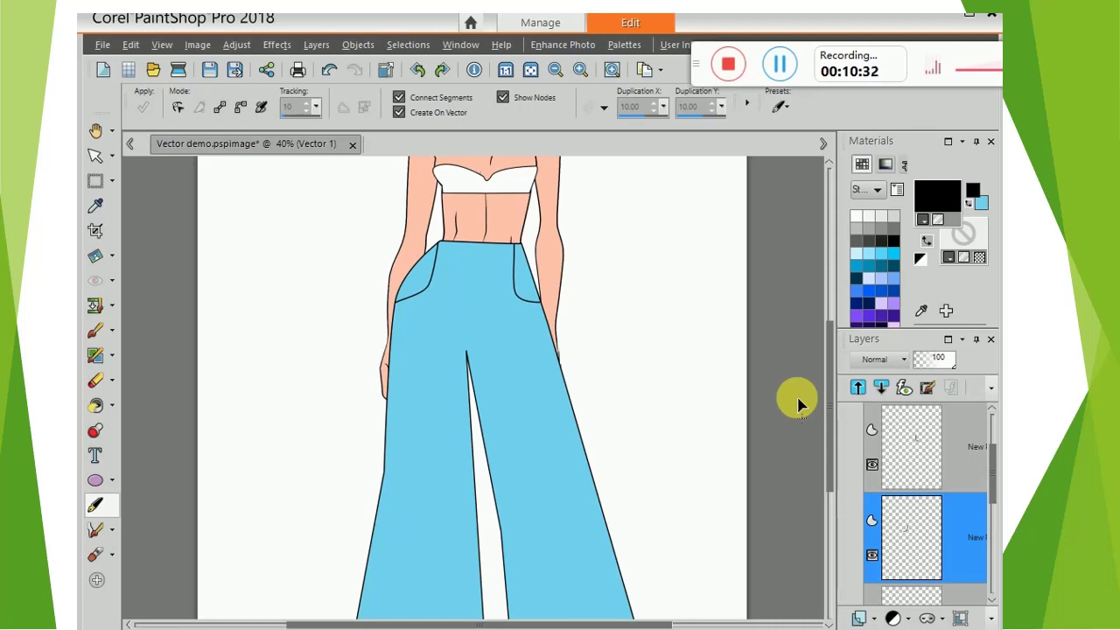
{"action": "mouse_move", "coordinate": [920, 468]}
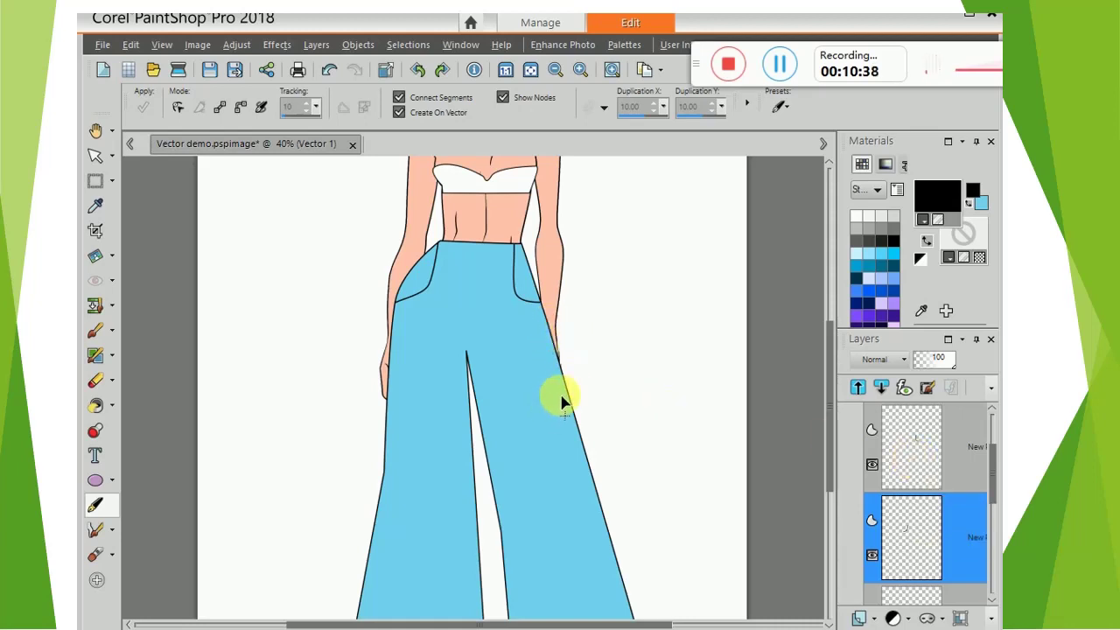
{"action": "left_click", "coordinate": [536, 304]}
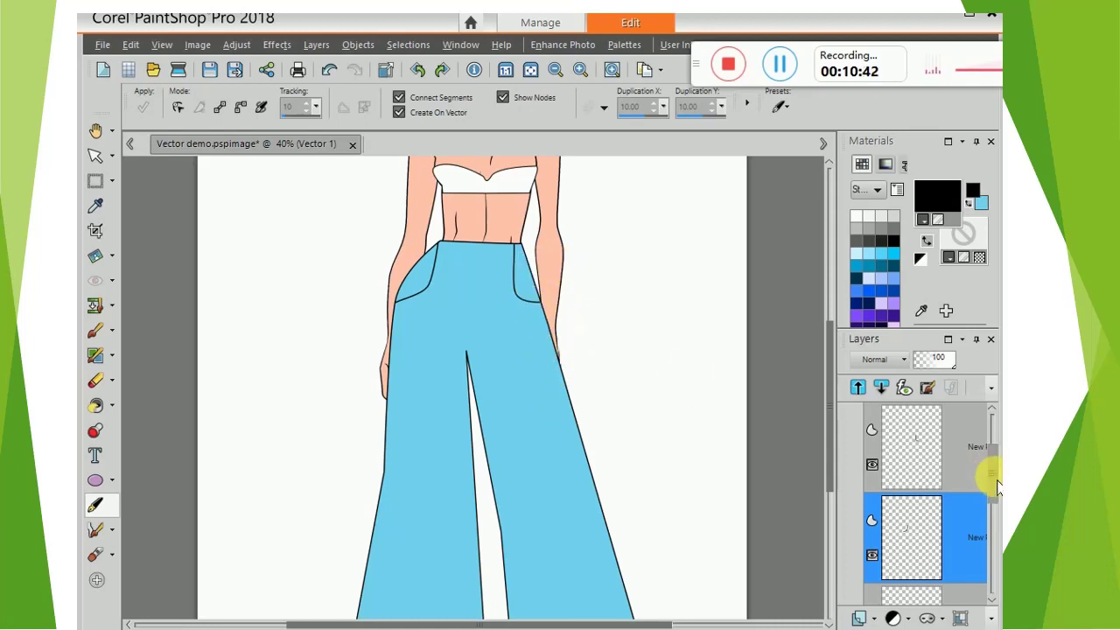
{"action": "left_click_drag", "start_coordinate": [995, 483], "coordinate": [993, 564]}
{"action": "left_click", "coordinate": [963, 430]}
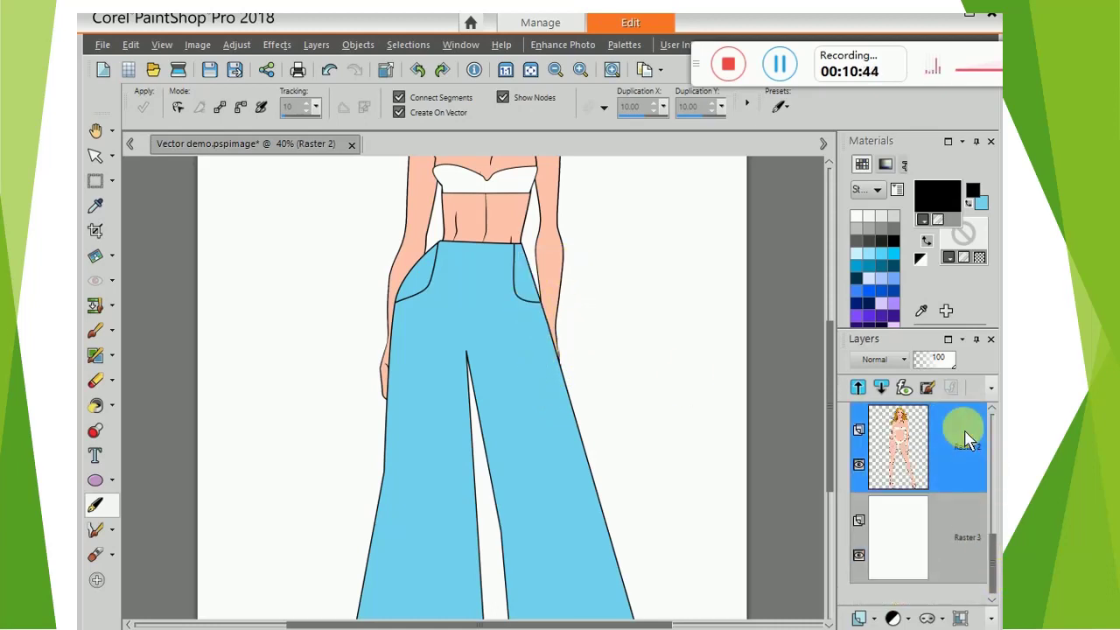
Select a rectangular area around the right-hand arm's hidden hand on the Raster 2 layer and copy it.
{"action": "left_click", "coordinate": [96, 187]}
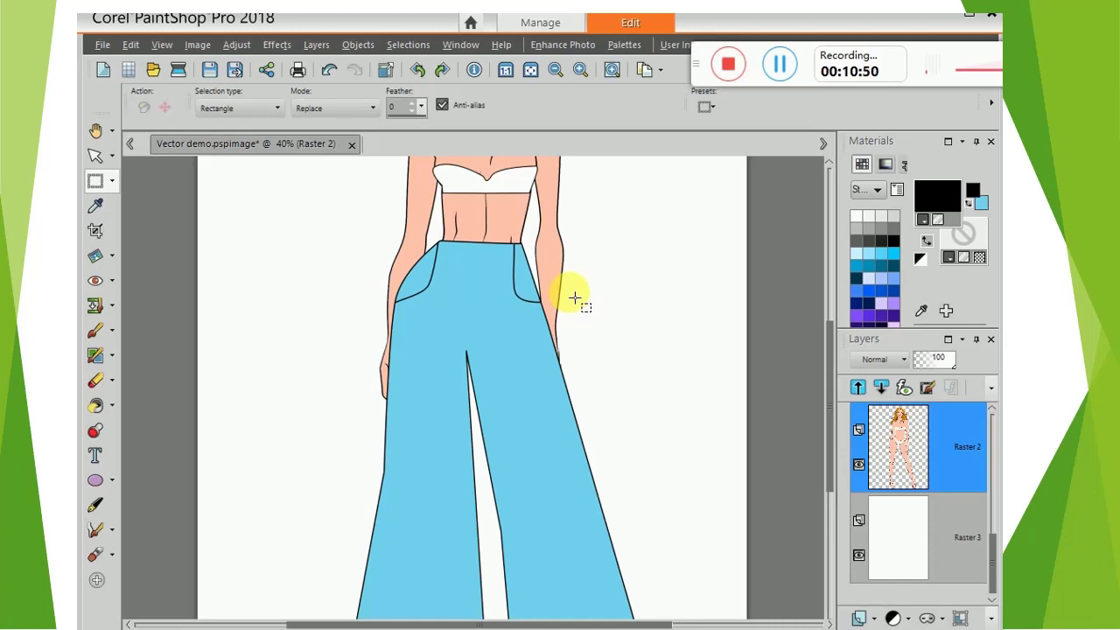
{"action": "left_click_drag", "start_coordinate": [571, 293], "coordinate": [472, 449]}
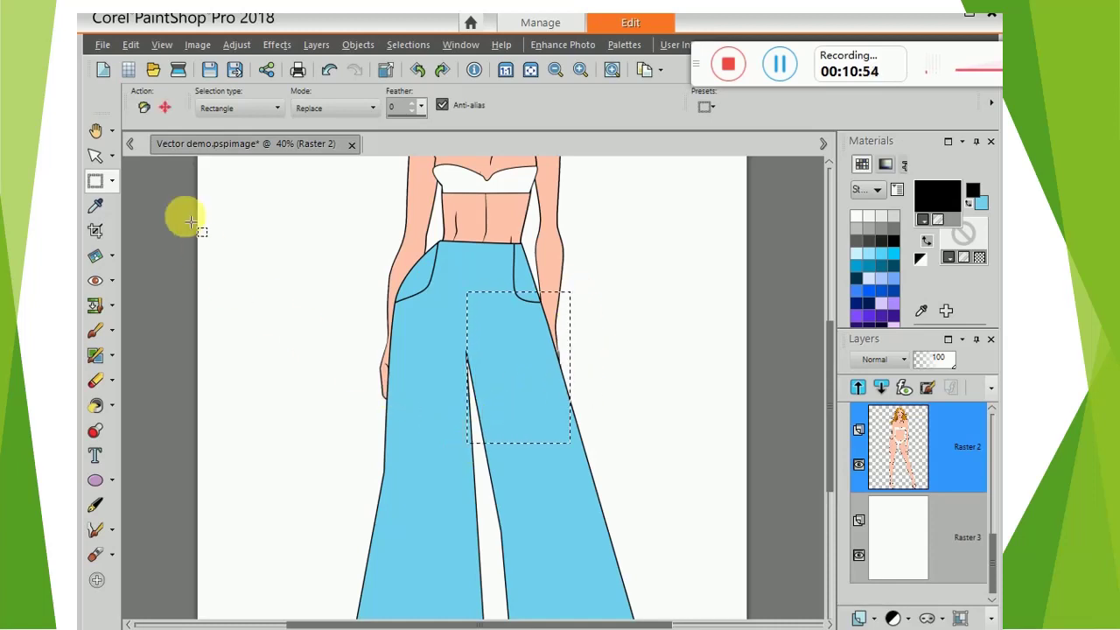
{"action": "left_click", "coordinate": [131, 46]}
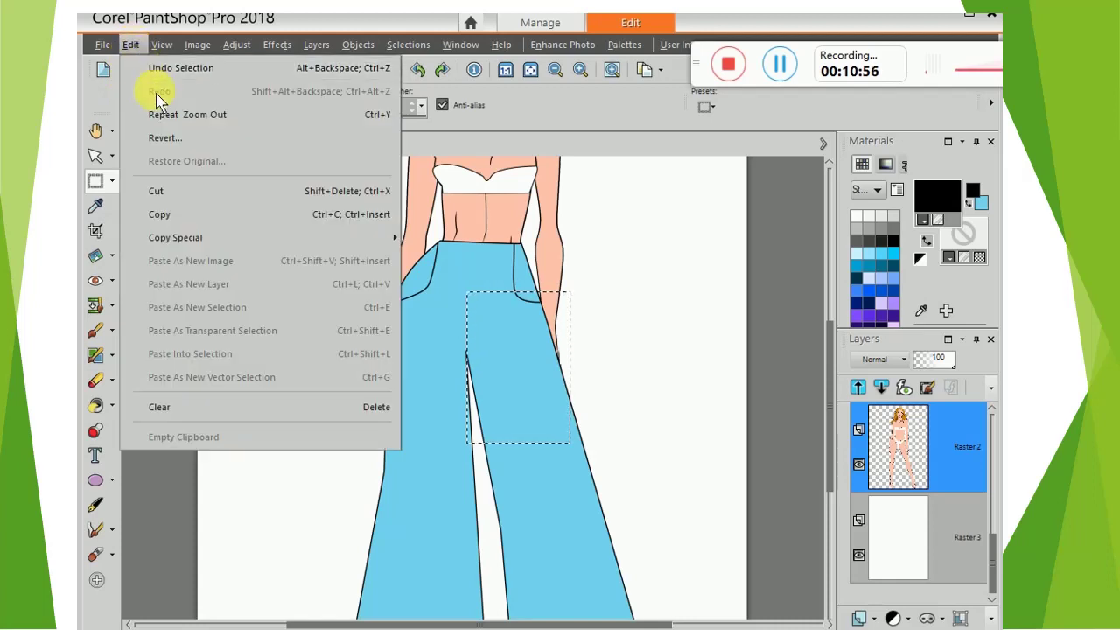
{"action": "left_click", "coordinate": [186, 219]}
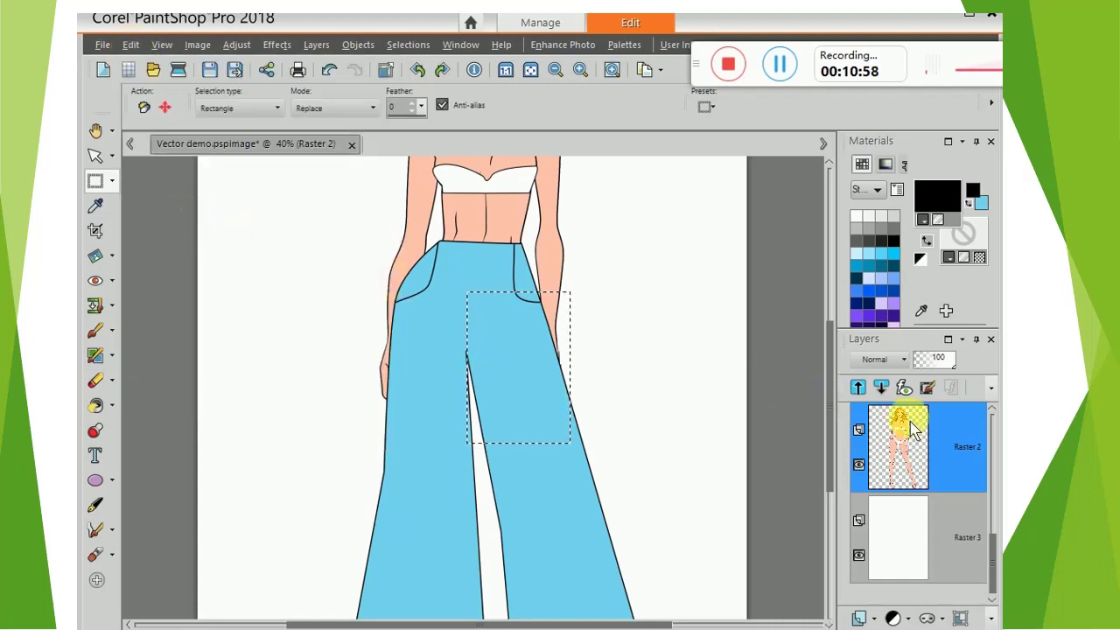
Make the Vector 1 layer active, paste the copied area as a new layer above it, and clear the selection.
{"action": "left_click", "coordinate": [992, 571]}
{"action": "left_click_drag", "start_coordinate": [993, 577], "coordinate": [995, 446]}
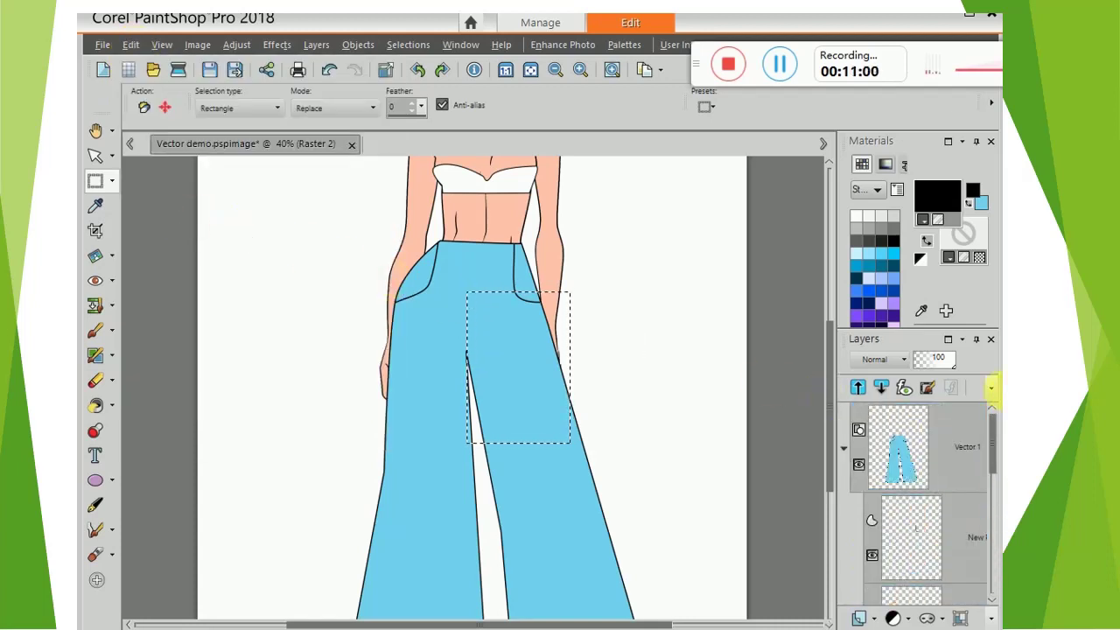
{"action": "left_click", "coordinate": [969, 431]}
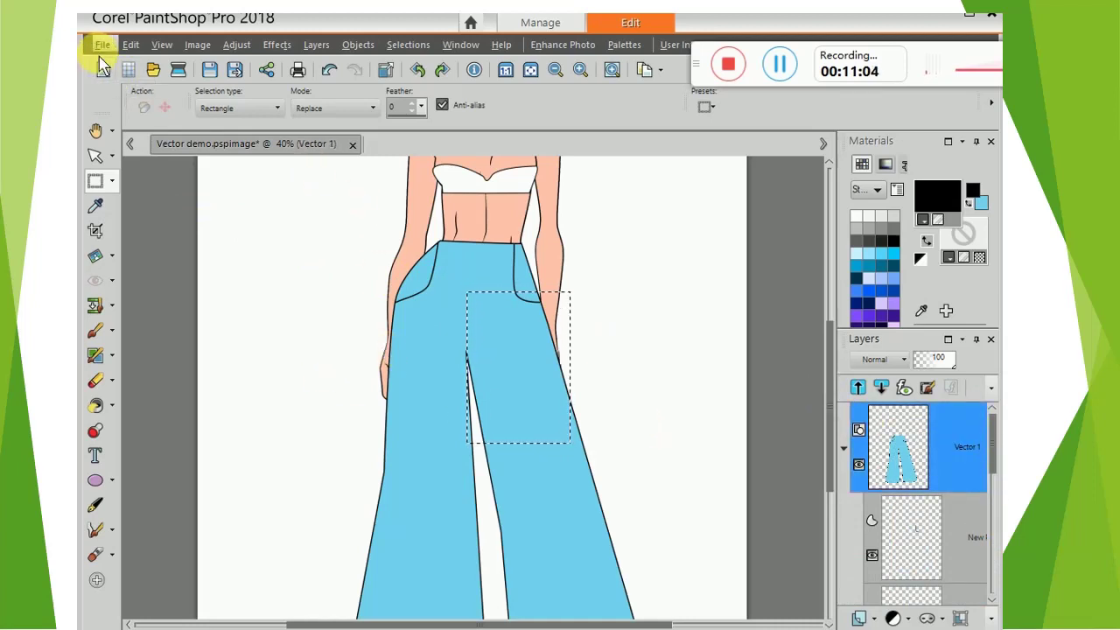
{"action": "left_click", "coordinate": [130, 44]}
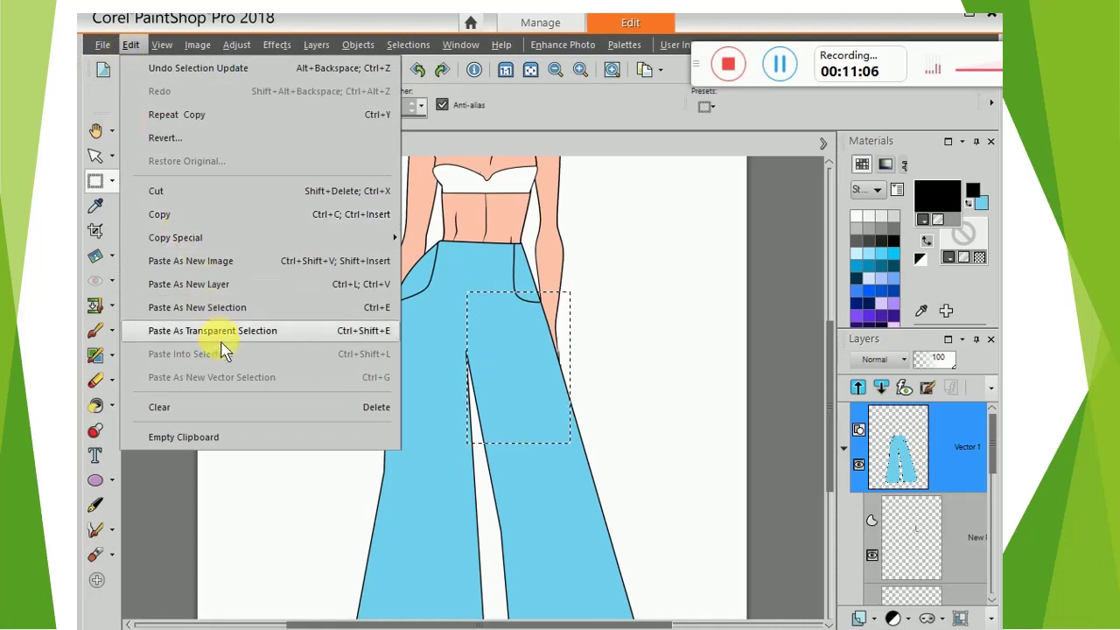
{"action": "left_click", "coordinate": [227, 294]}
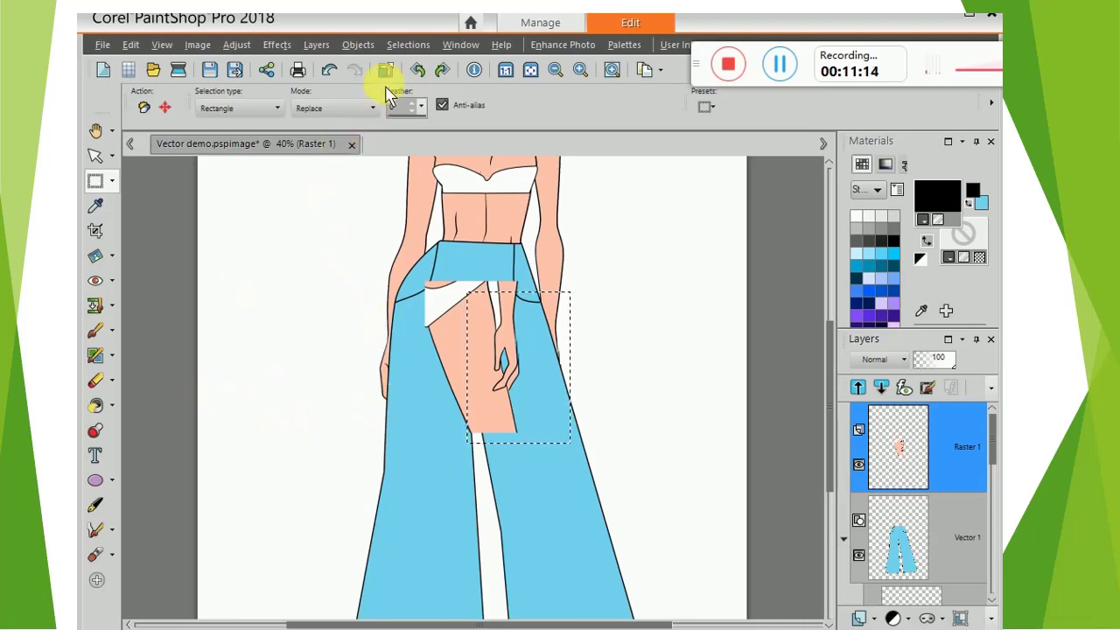
{"action": "left_click", "coordinate": [410, 45]}
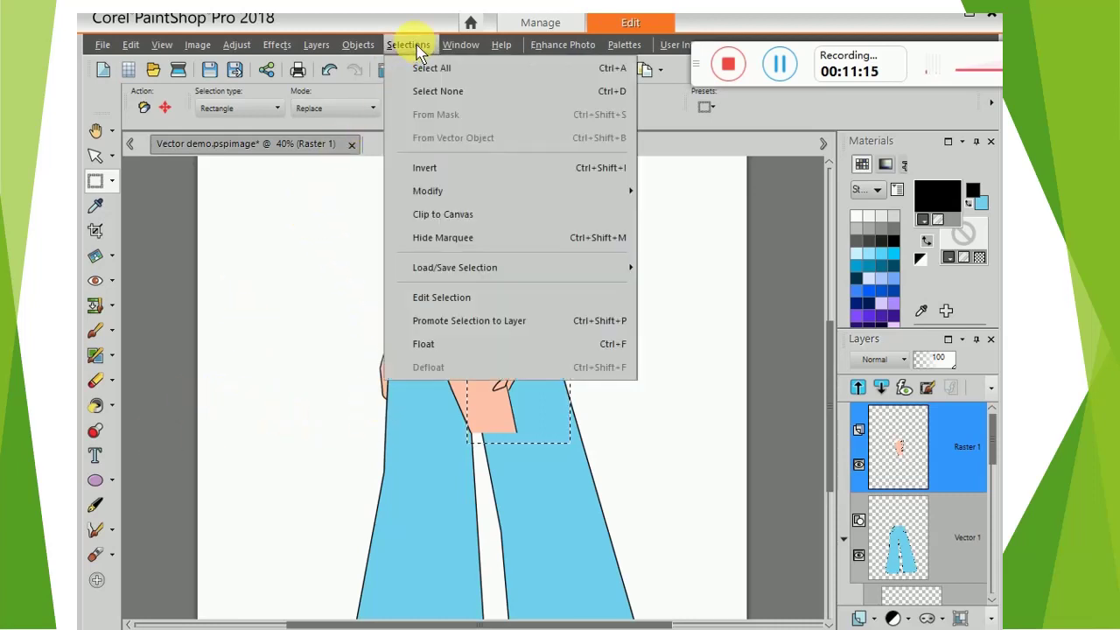
{"action": "left_click", "coordinate": [435, 98]}
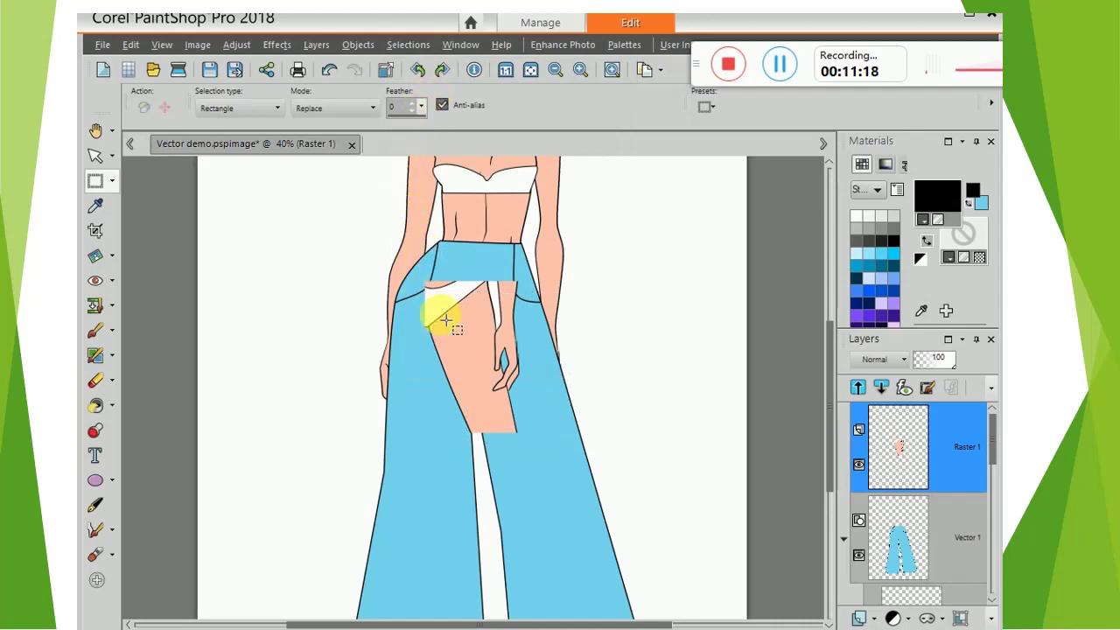
Zoom in to 80% and select the skin-coloured area of the pasted hand and forearm with the Magic Wand.
{"action": "left_click", "coordinate": [580, 70]}
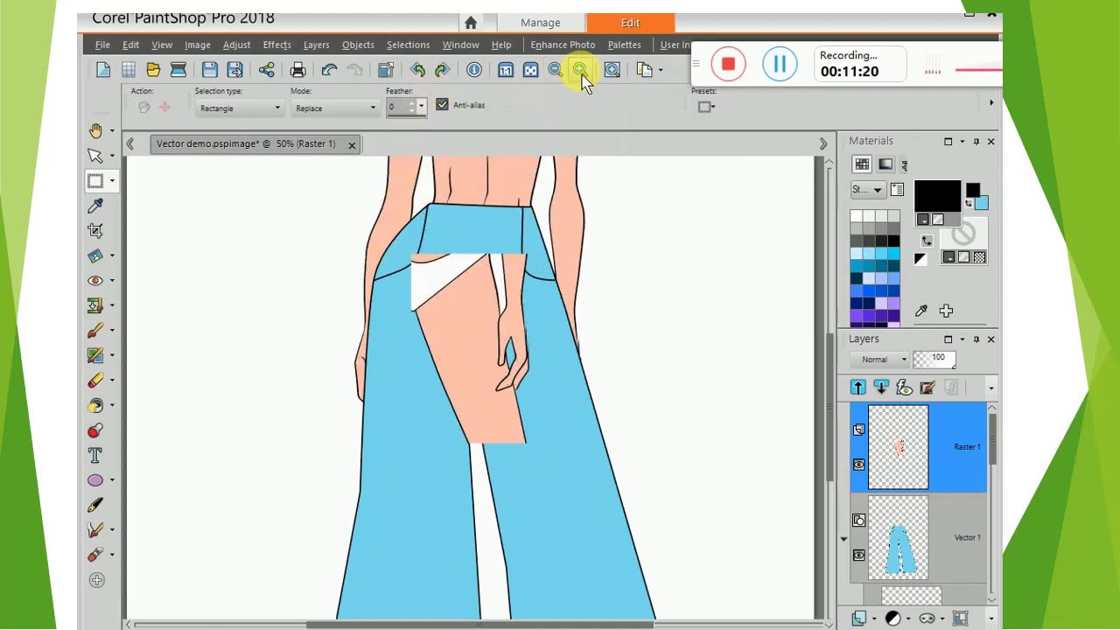
{"action": "left_click", "coordinate": [580, 70]}
{"action": "left_click", "coordinate": [580, 70]}
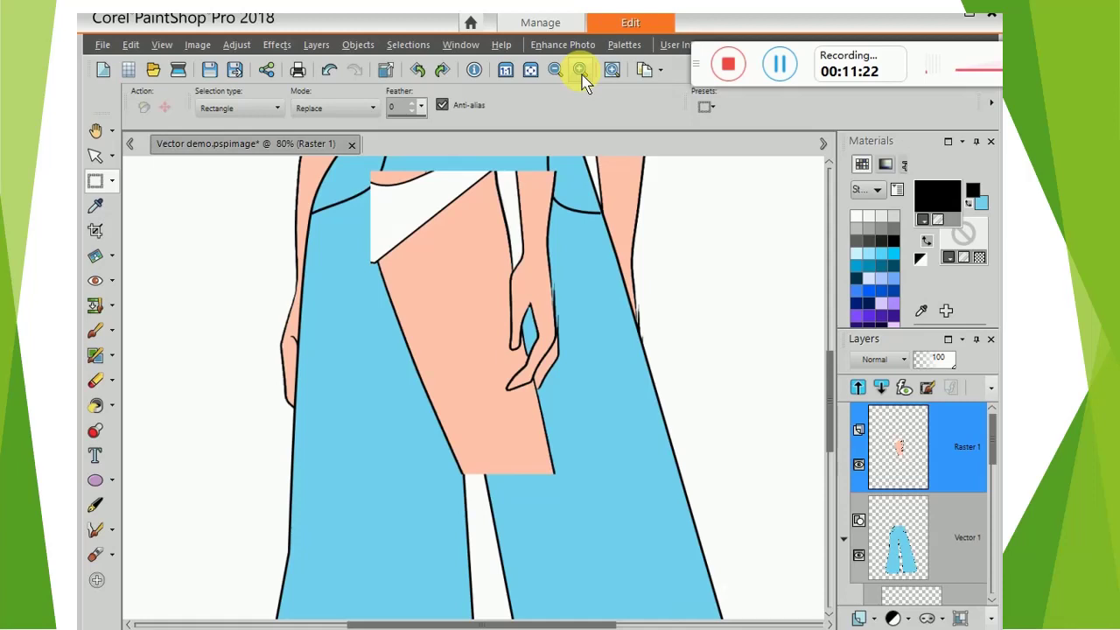
{"action": "left_click", "coordinate": [96, 161]}
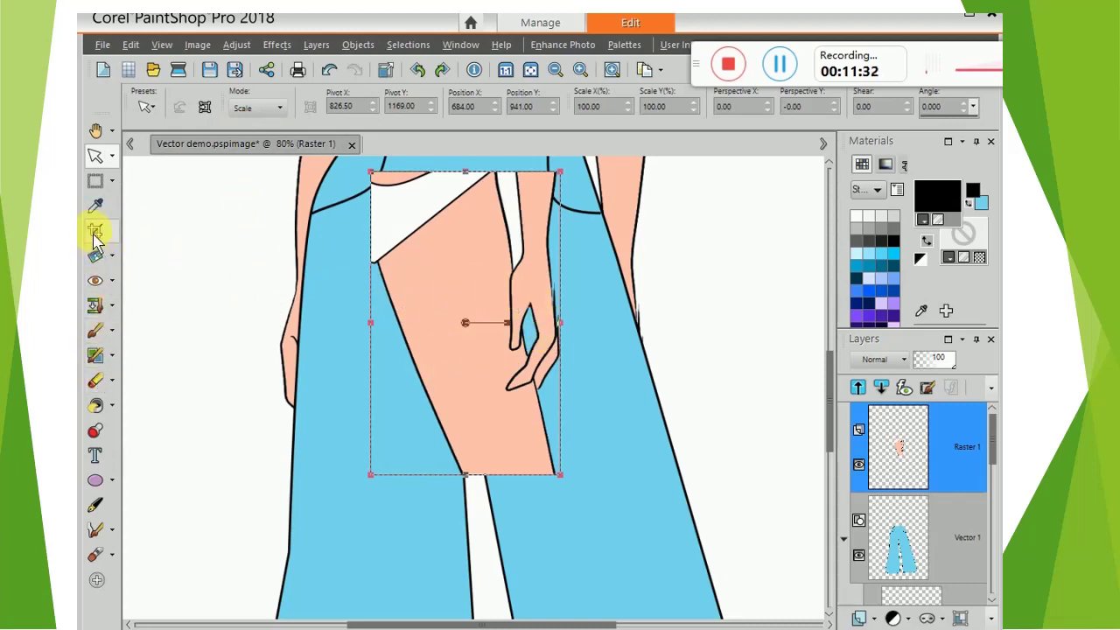
{"action": "left_click", "coordinate": [111, 181]}
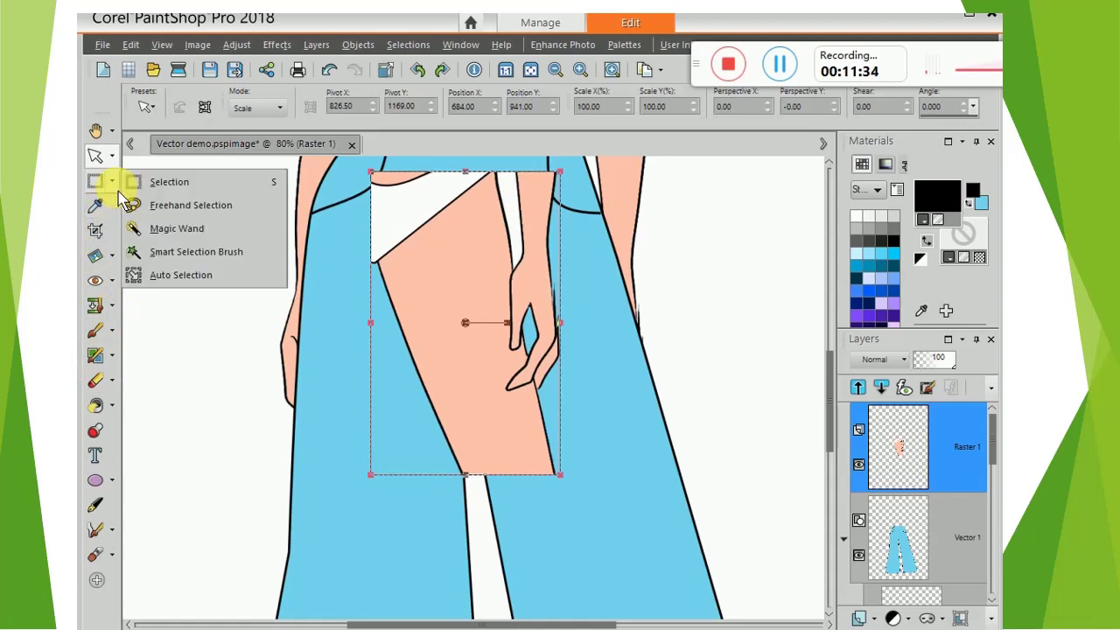
{"action": "left_click", "coordinate": [166, 230]}
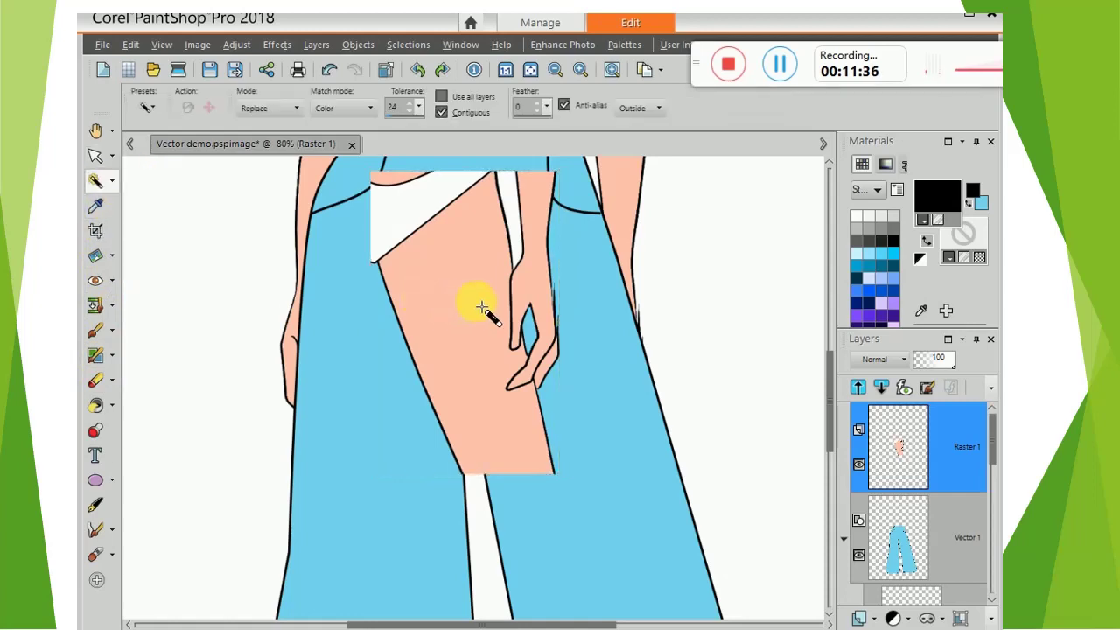
{"action": "left_click", "coordinate": [539, 278]}
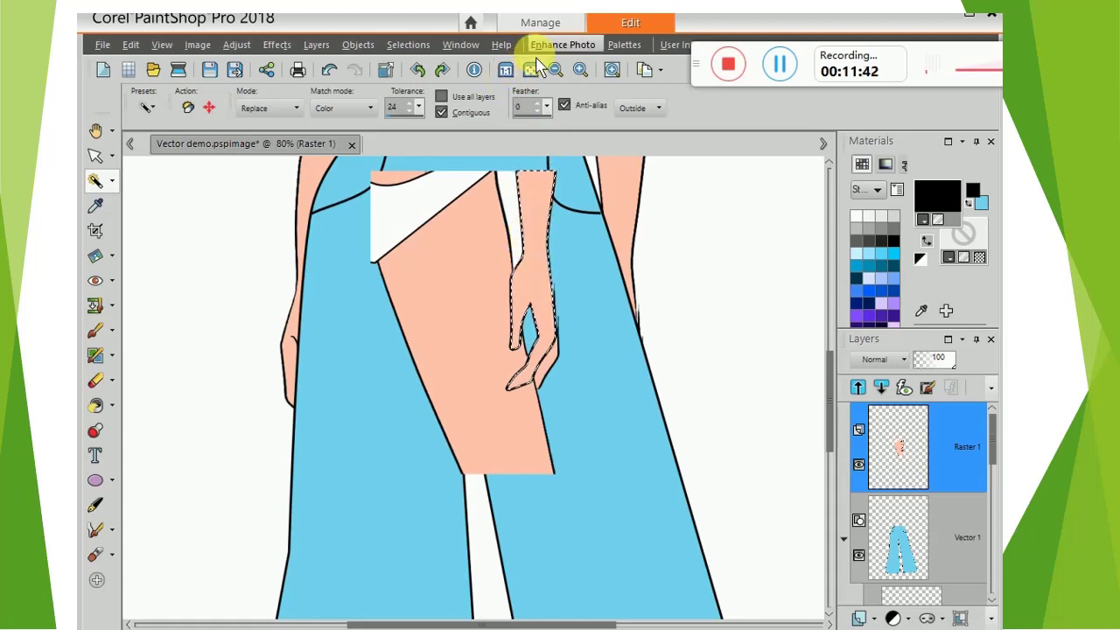
Expand the hand selection by 3 pixels to include its black outline.
{"action": "left_click", "coordinate": [418, 45]}
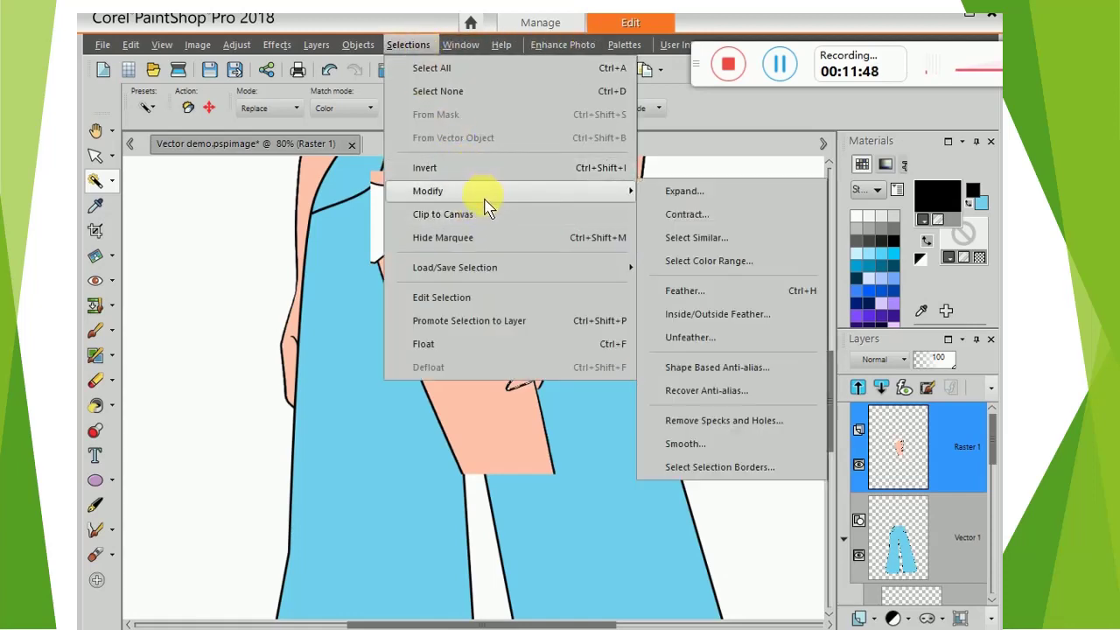
{"action": "left_click", "coordinate": [677, 198]}
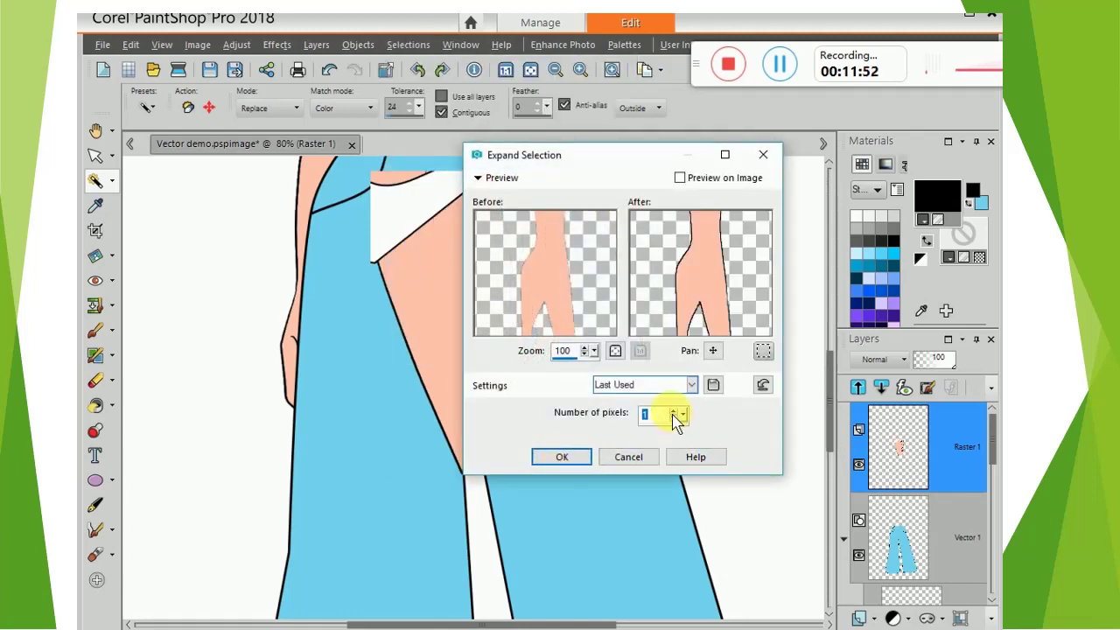
{"action": "type", "text": "2"}
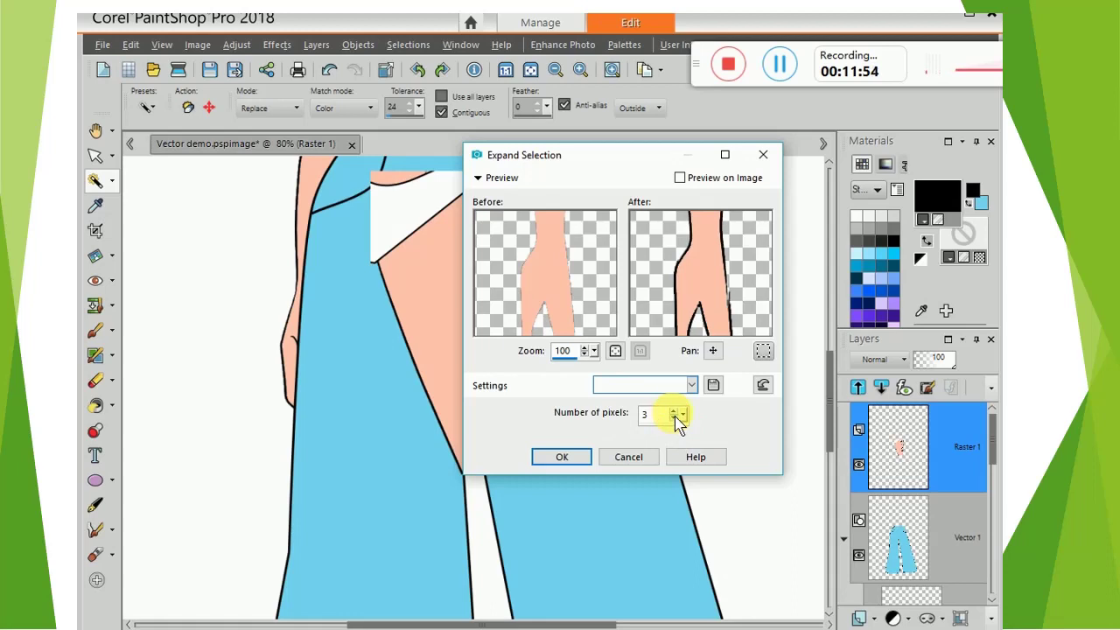
{"action": "left_click", "coordinate": [672, 411]}
{"action": "left_click", "coordinate": [562, 457]}
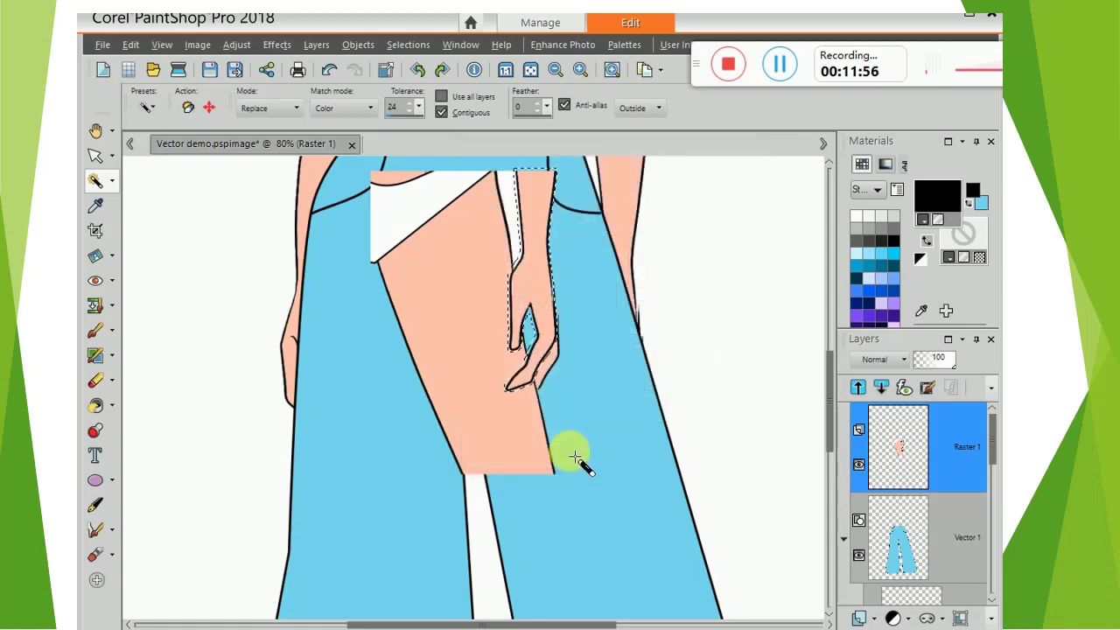
Invert the selection, cut away everything around the pasted hand, and clear the selection.
{"action": "left_click", "coordinate": [406, 49]}
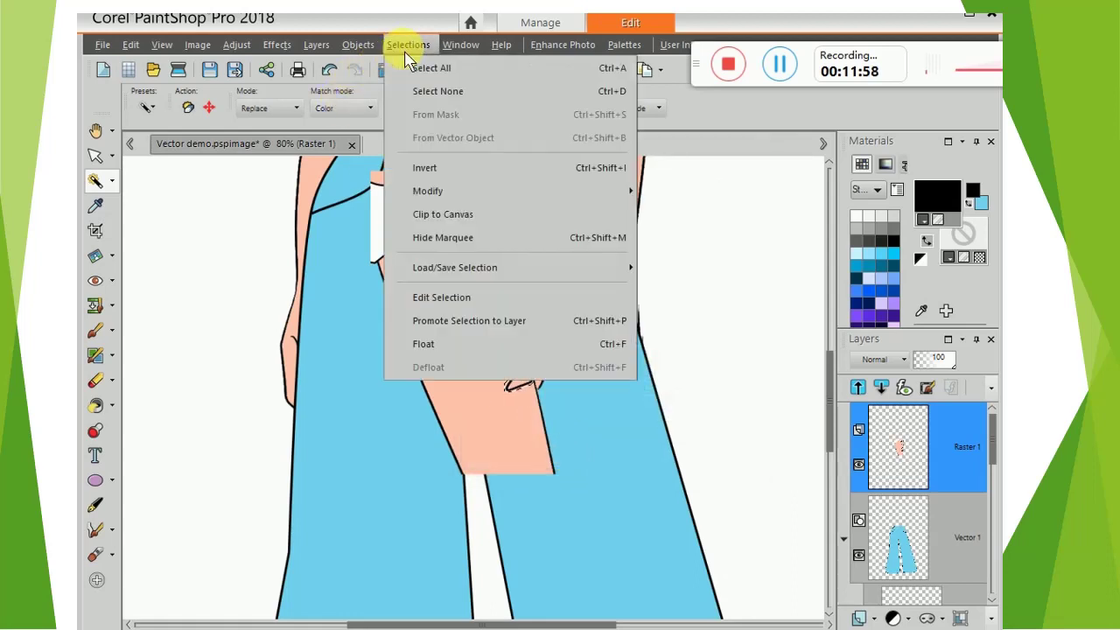
{"action": "left_click", "coordinate": [437, 171]}
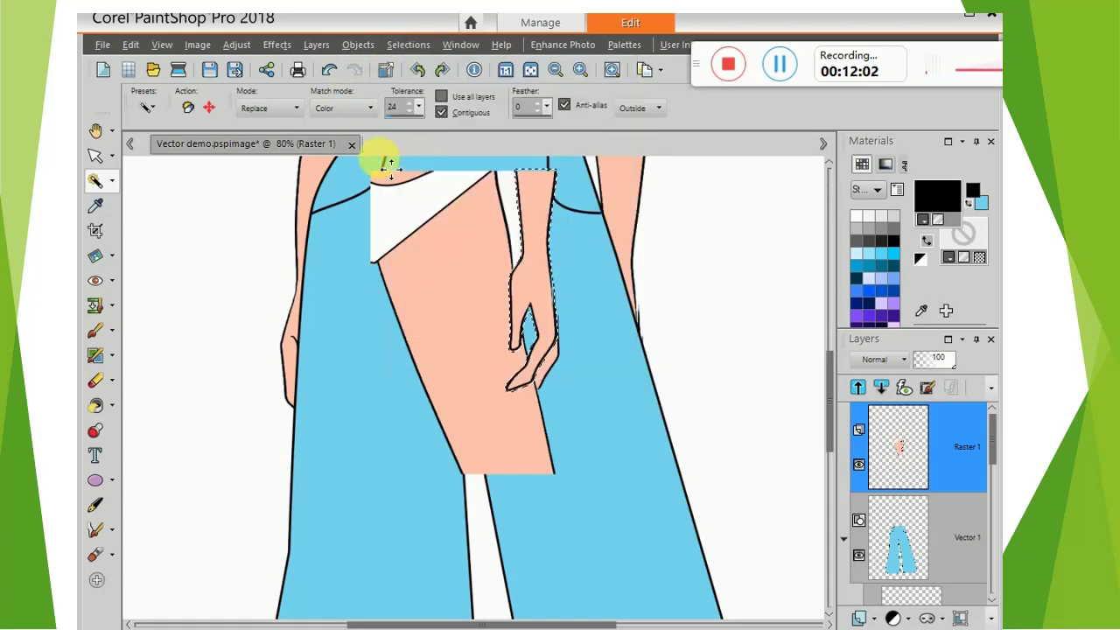
{"action": "left_click", "coordinate": [130, 46]}
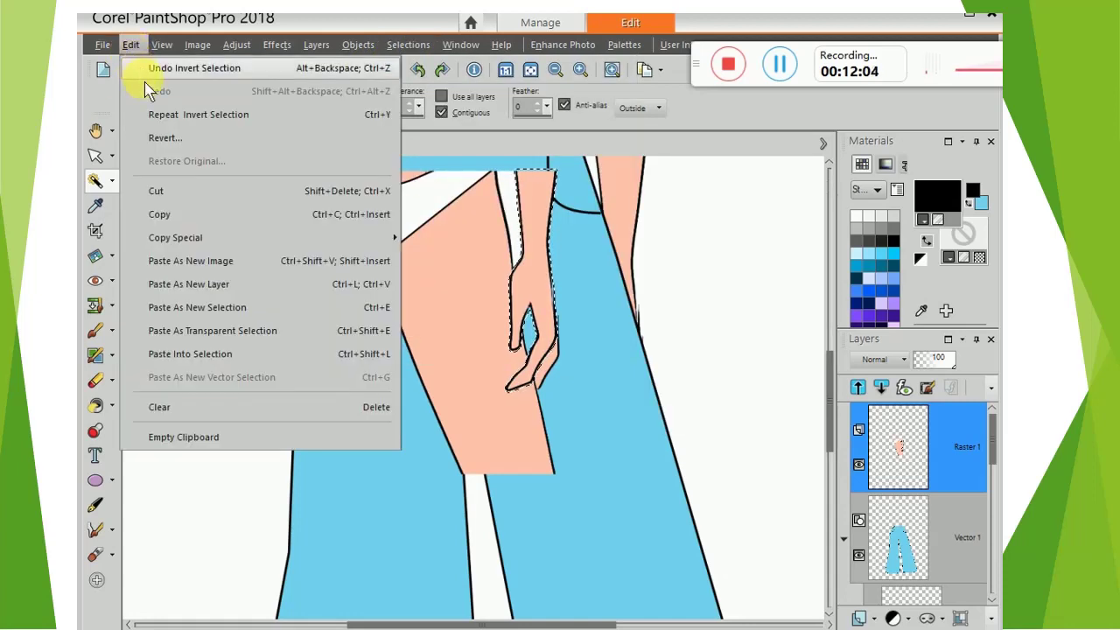
{"action": "left_click", "coordinate": [155, 190]}
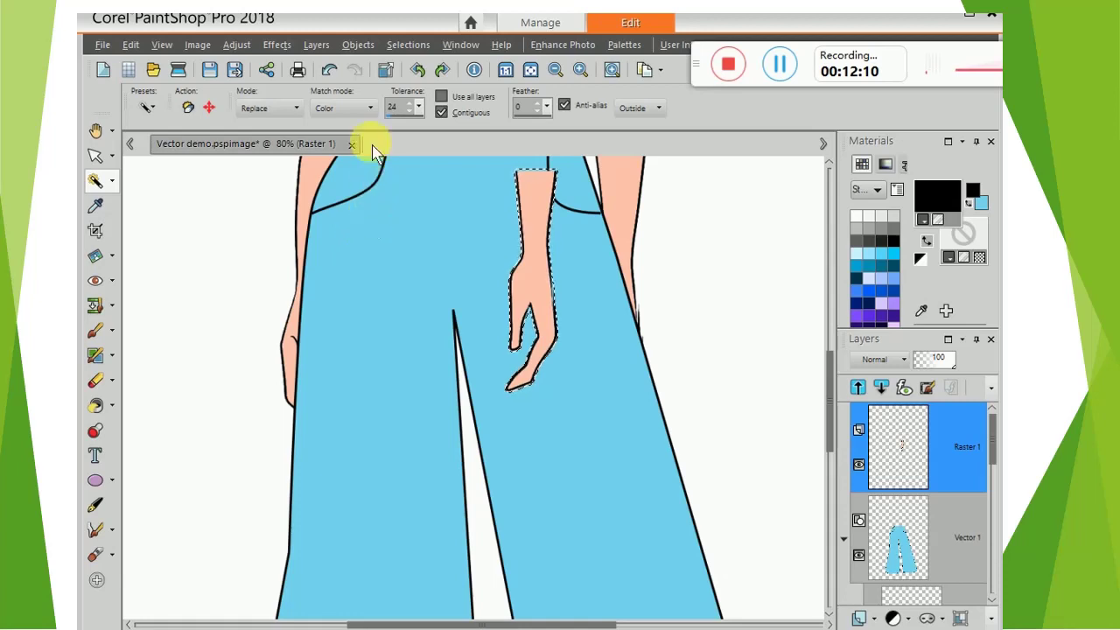
{"action": "left_click", "coordinate": [407, 46]}
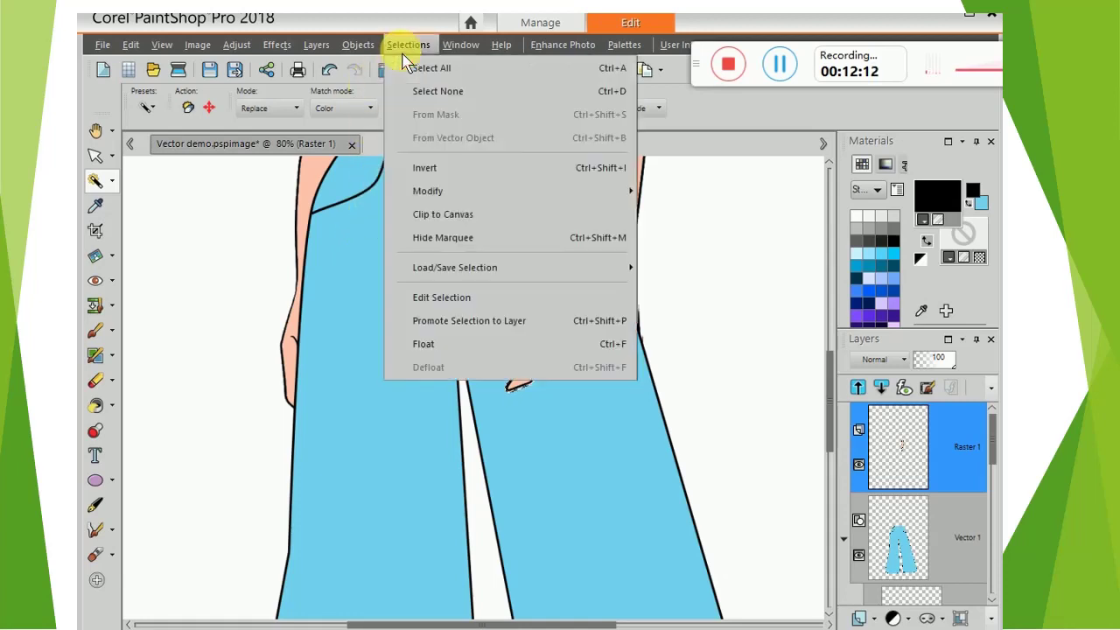
{"action": "left_click", "coordinate": [424, 92]}
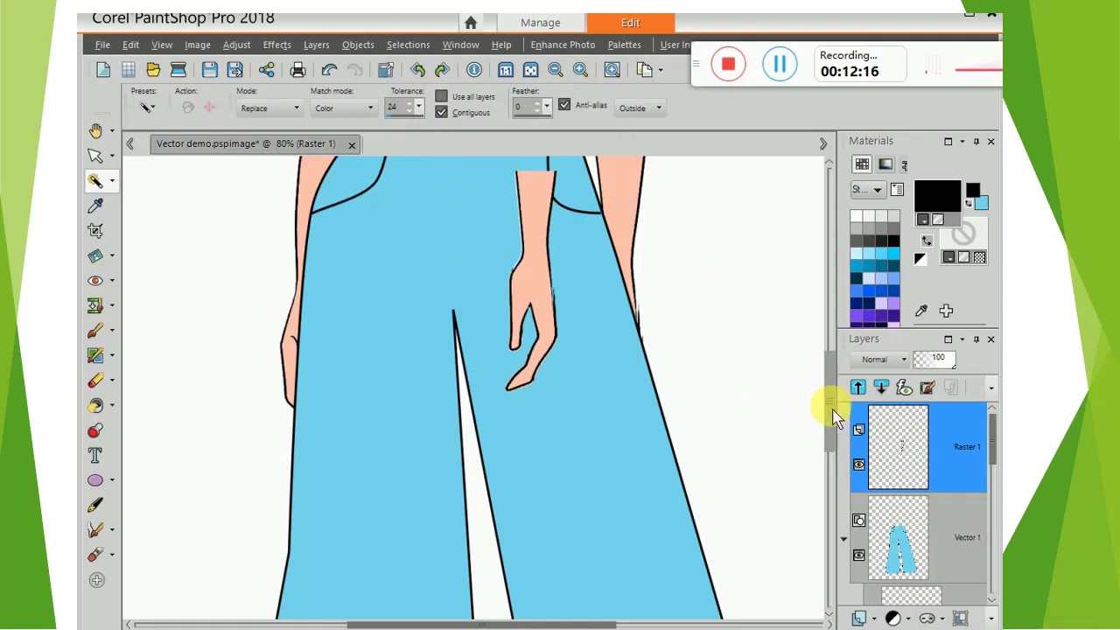
Move the hand cut-out with the Pick tool over the trousers' right-hand edge to about X 1013, Y 968, aligning it with the arm.
{"action": "left_click_drag", "start_coordinate": [832, 415], "coordinate": [837, 363]}
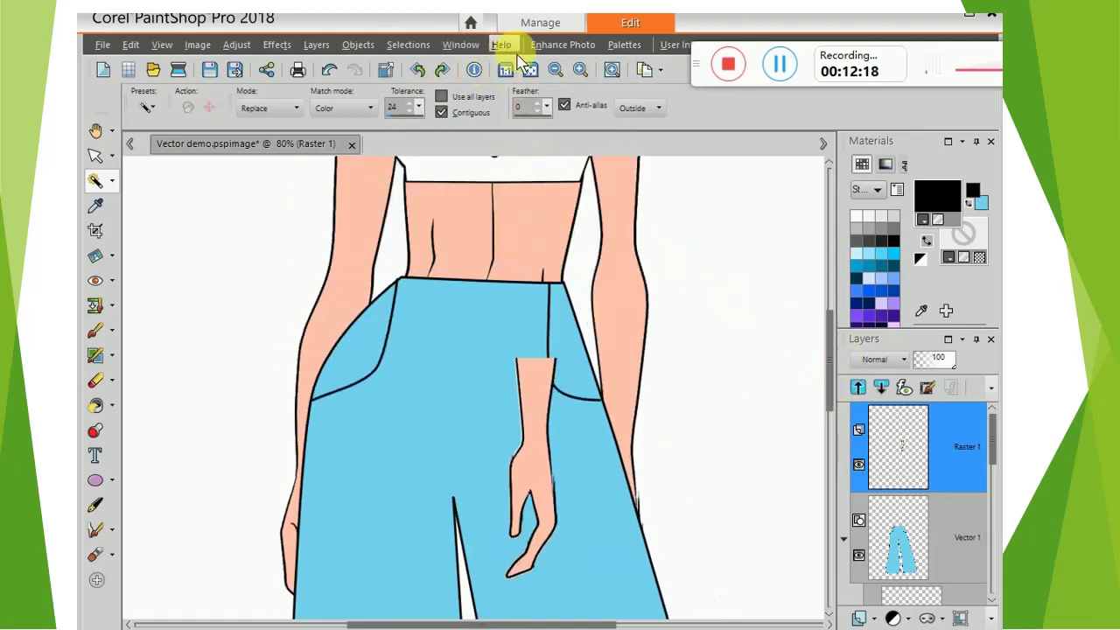
{"action": "left_click", "coordinate": [579, 70]}
{"action": "left_click", "coordinate": [579, 70]}
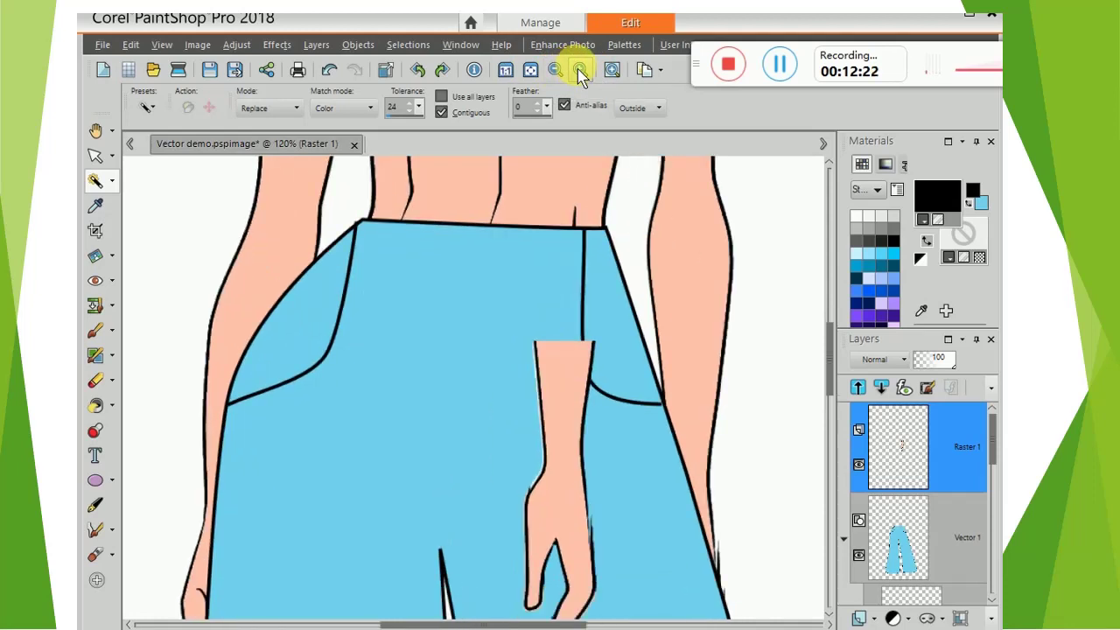
{"action": "left_click", "coordinate": [95, 155]}
{"action": "left_click", "coordinate": [482, 342]}
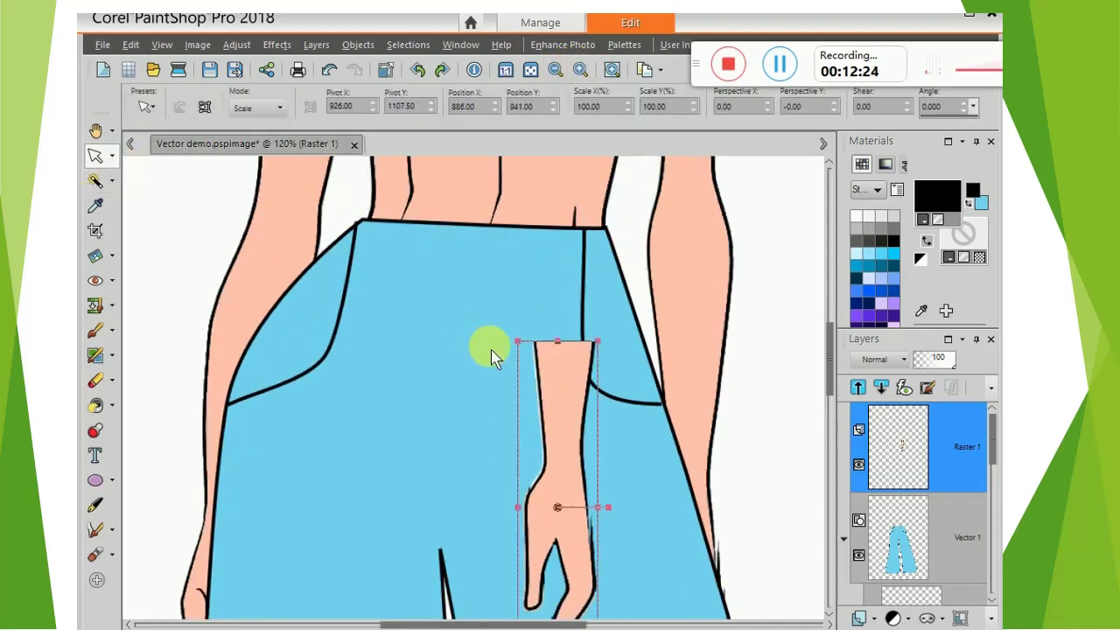
{"action": "left_click_drag", "start_coordinate": [569, 520], "coordinate": [700, 530]}
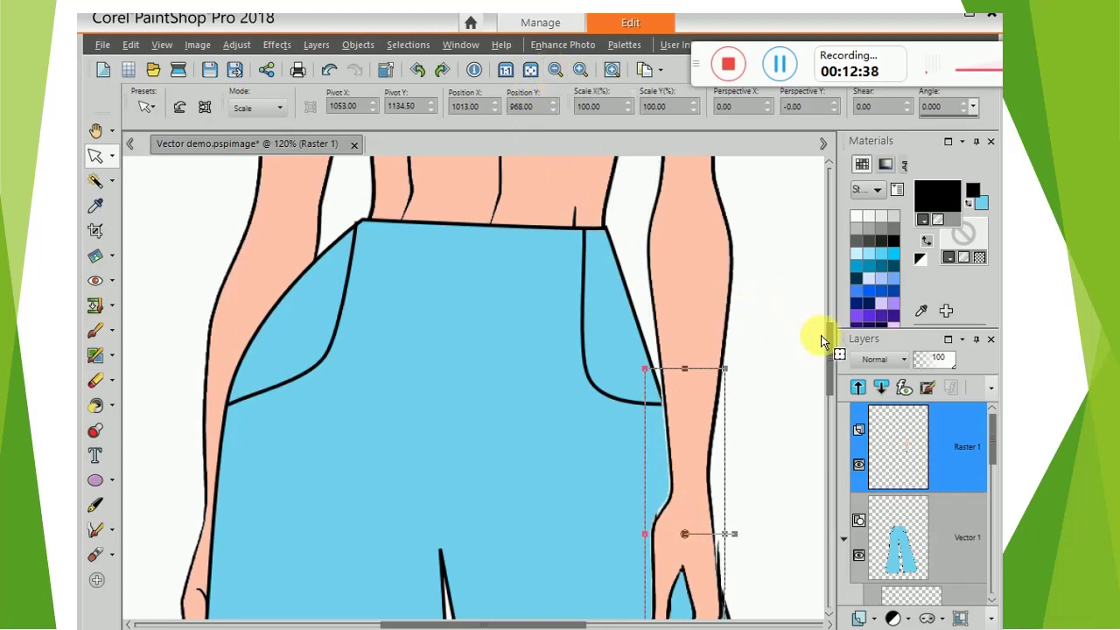
{"action": "scroll", "coordinate": [825, 337], "scroll_direction": "down", "scroll_amount": 3}
{"action": "left_click", "coordinate": [808, 369]}
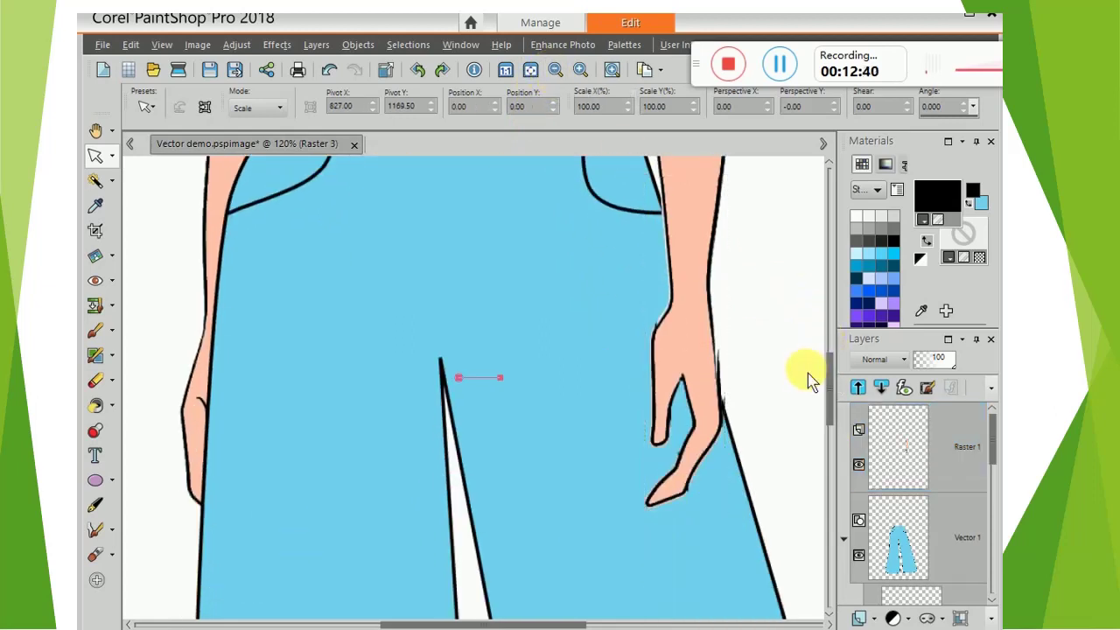
Zoom out to 25% to check the whole figure with the finished trousers and the hand in front.
{"action": "left_click", "coordinate": [554, 70]}
{"action": "left_click", "coordinate": [555, 70]}
{"action": "left_click", "coordinate": [554, 70]}
{"action": "left_click", "coordinate": [554, 70]}
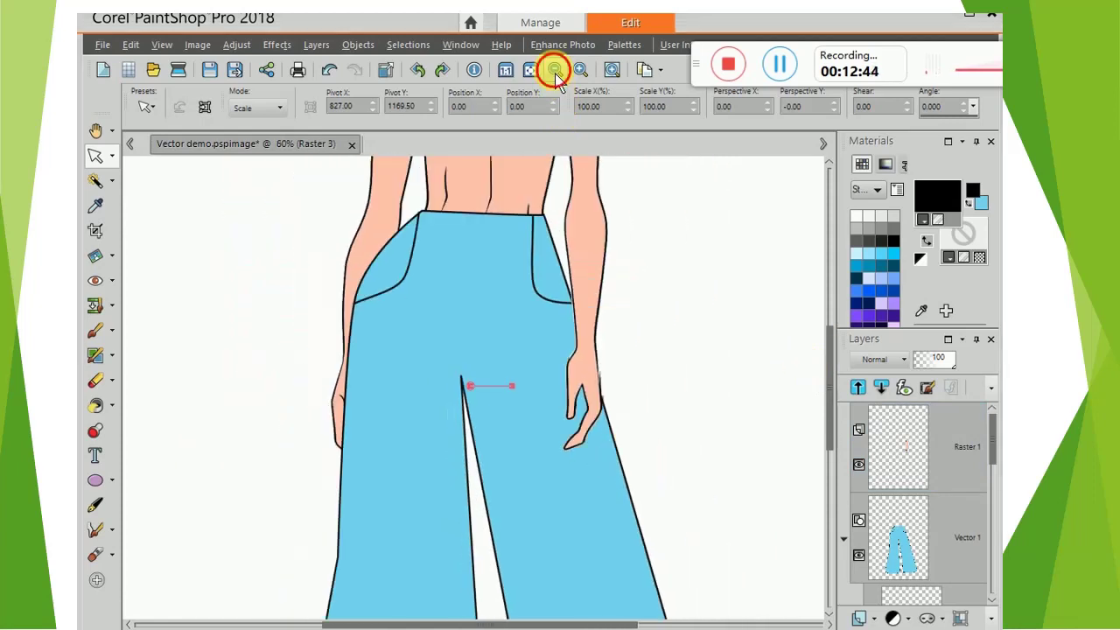
{"action": "left_click", "coordinate": [555, 70]}
{"action": "left_click", "coordinate": [554, 70]}
{"action": "left_click", "coordinate": [555, 70]}
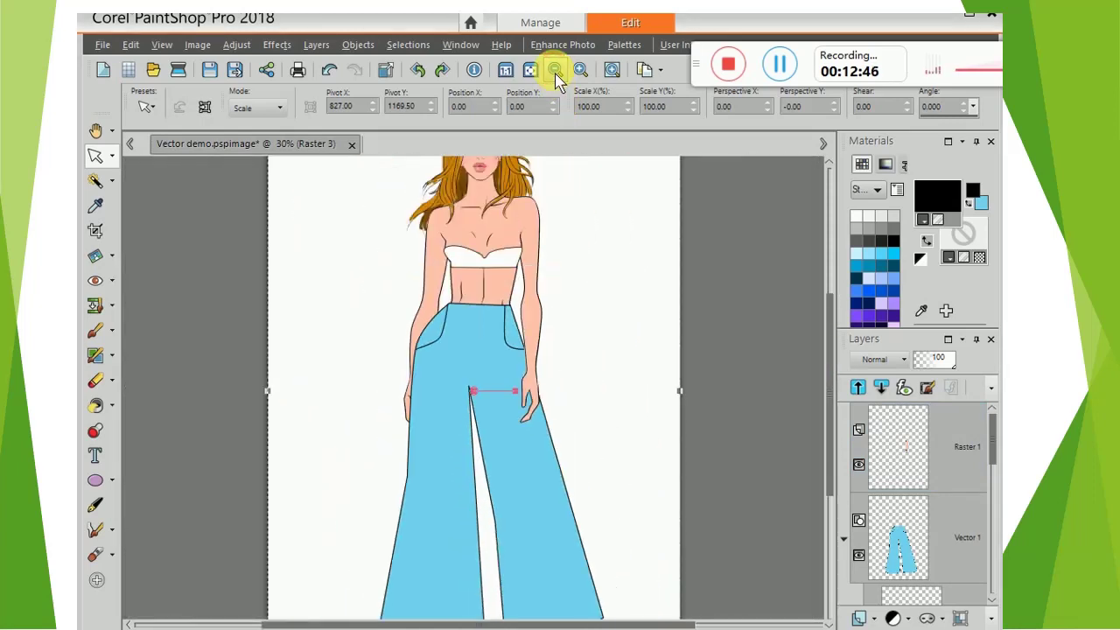
{"action": "left_click", "coordinate": [555, 70]}
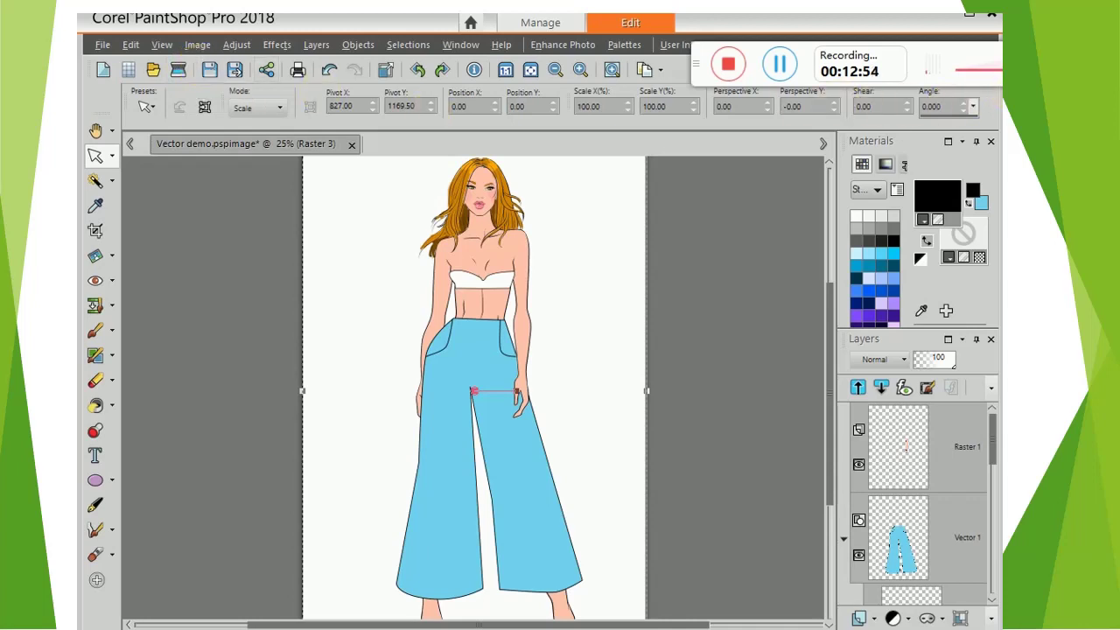
{"action": "left_click", "coordinate": [728, 64]}
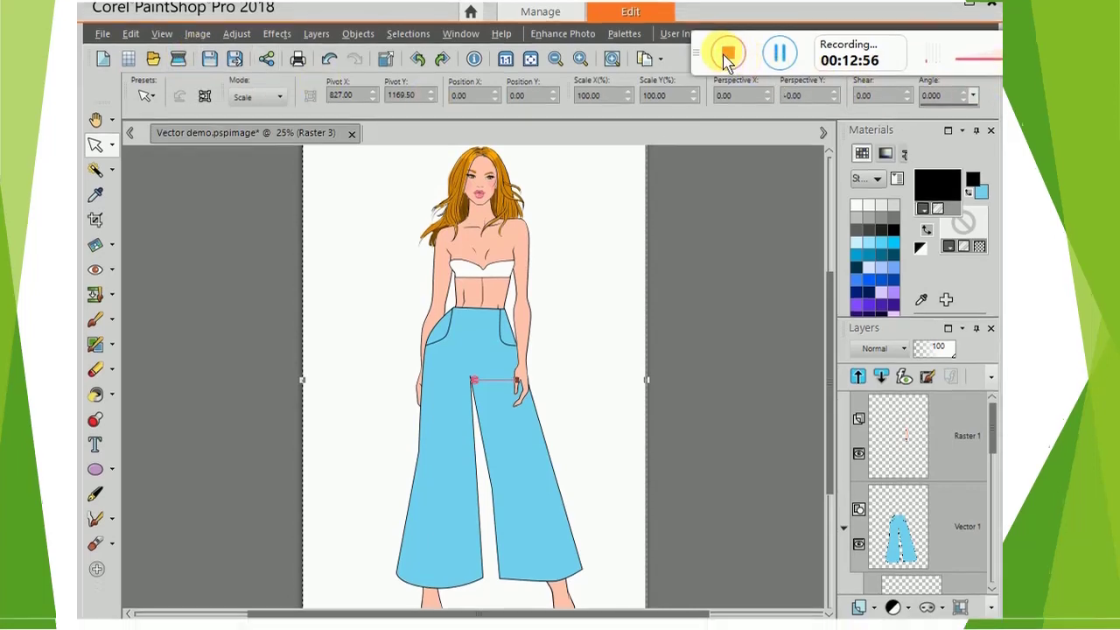